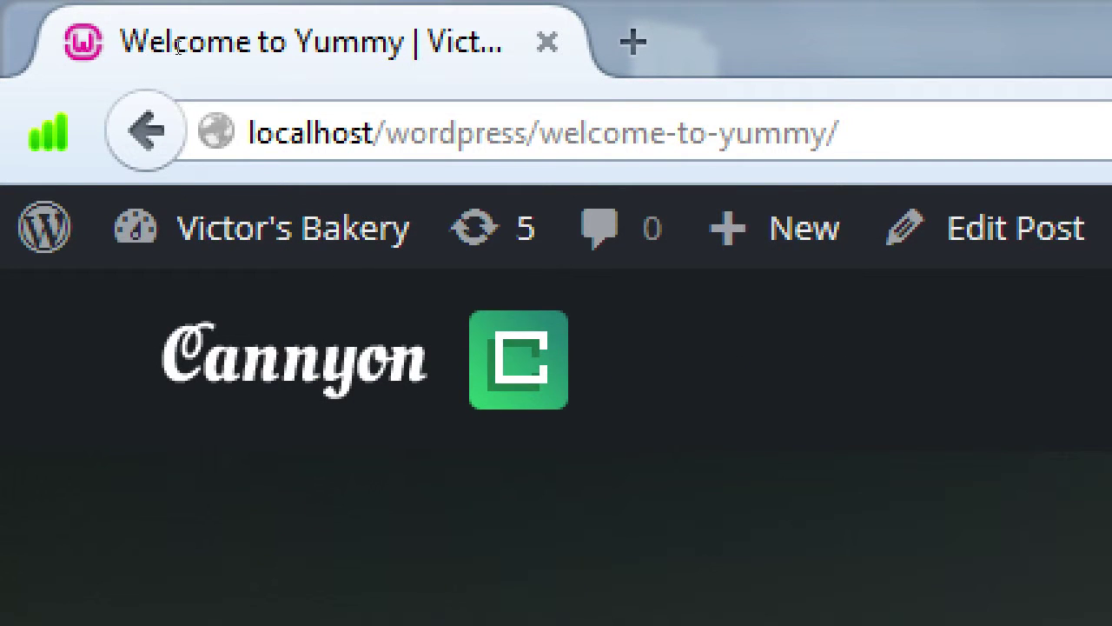
Open the site's home page from the Cannyon logo on the Welcome to Yummy post
{"action": "left_click_drag", "start_coordinate": [526, 133], "coordinate": [249, 133]}
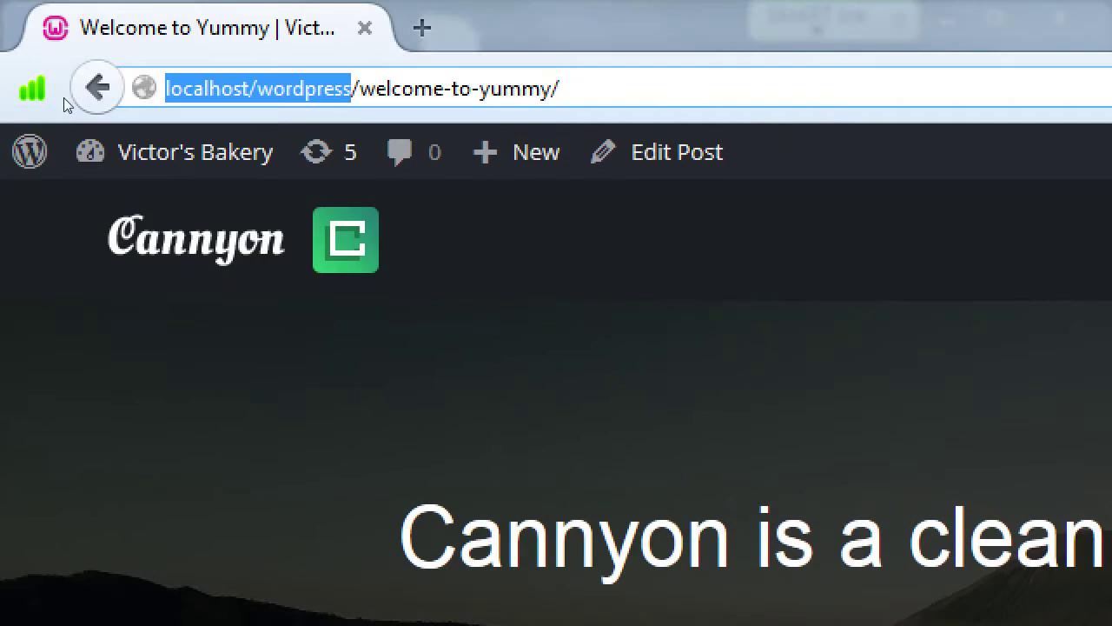
{"action": "left_click", "coordinate": [193, 238]}
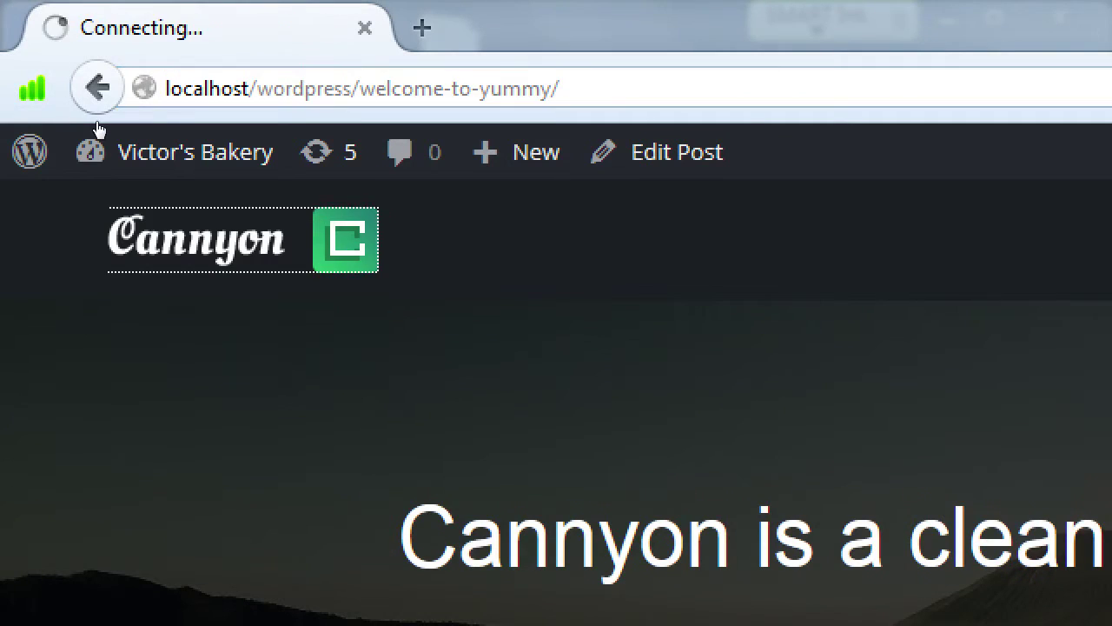
{"action": "key", "text": "ctrl+l"}
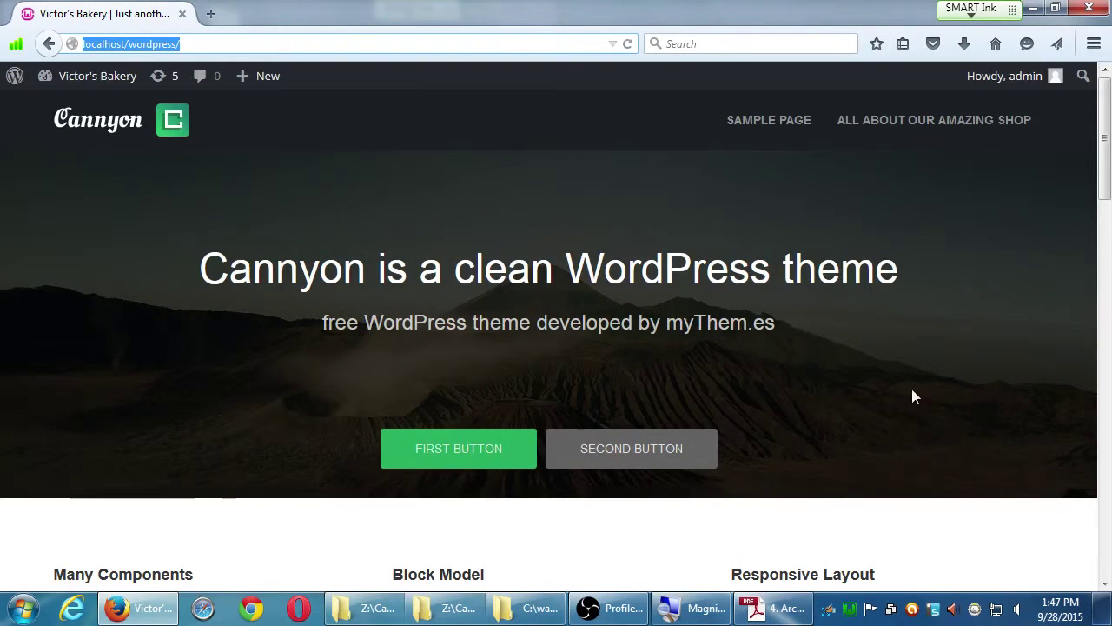
Look through the home page in the Cannyon theme, from the header banner and blog posts to the footer
{"action": "scroll", "coordinate": [921, 395], "scroll_direction": "down", "scroll_amount": 4}
{"action": "scroll", "coordinate": [930, 403], "scroll_direction": "down", "scroll_amount": 15}
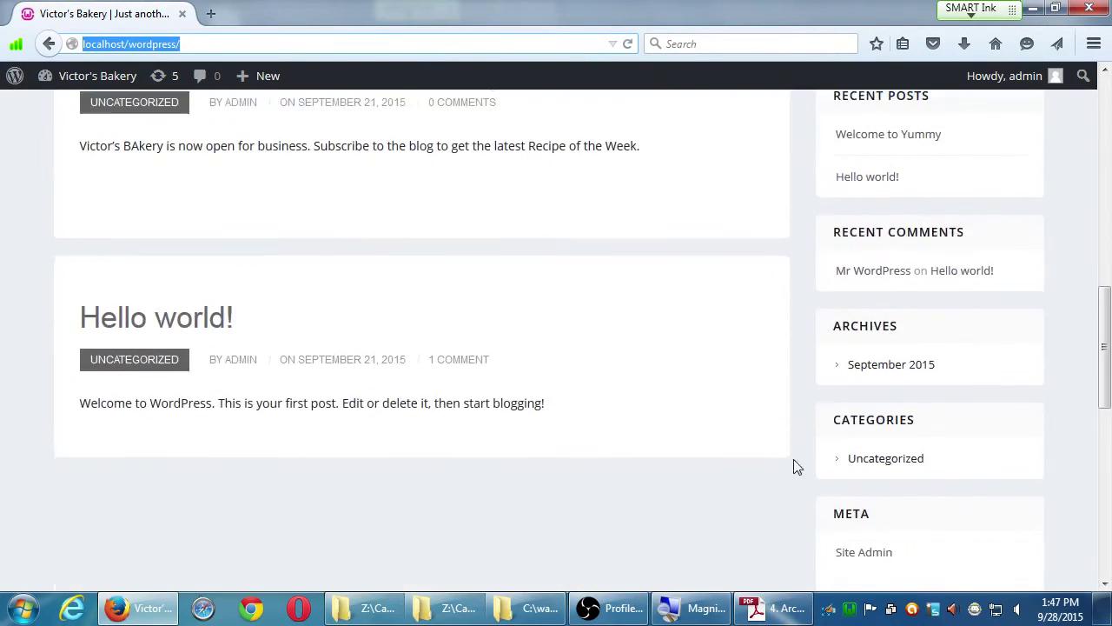
{"action": "scroll", "coordinate": [803, 466], "scroll_direction": "down", "scroll_amount": 6}
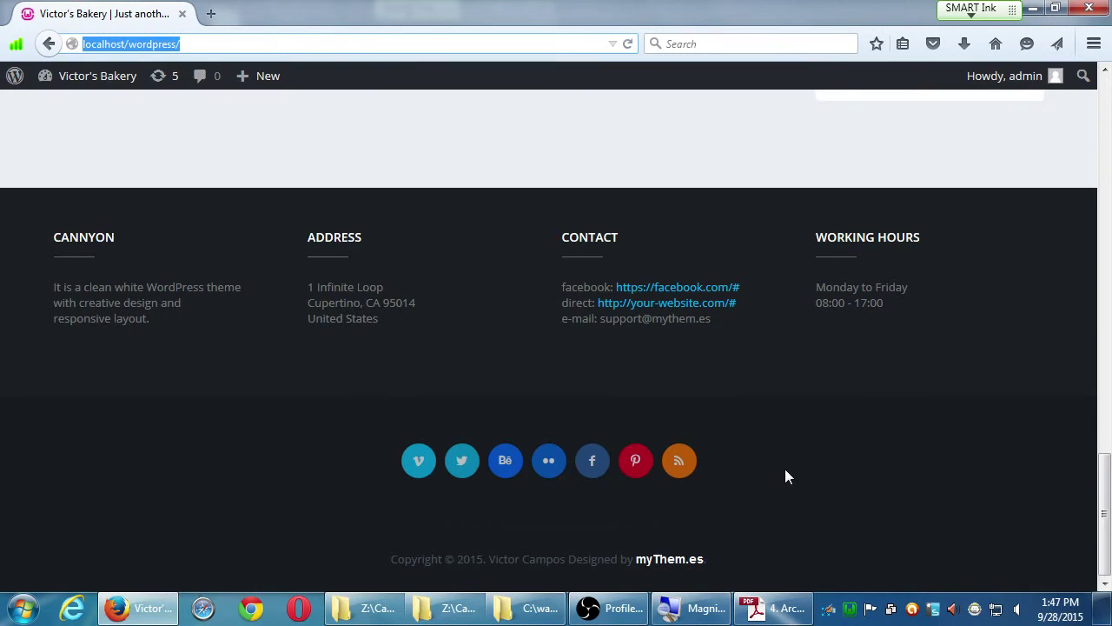
{"action": "scroll", "coordinate": [794, 473], "scroll_direction": "up", "scroll_amount": 20}
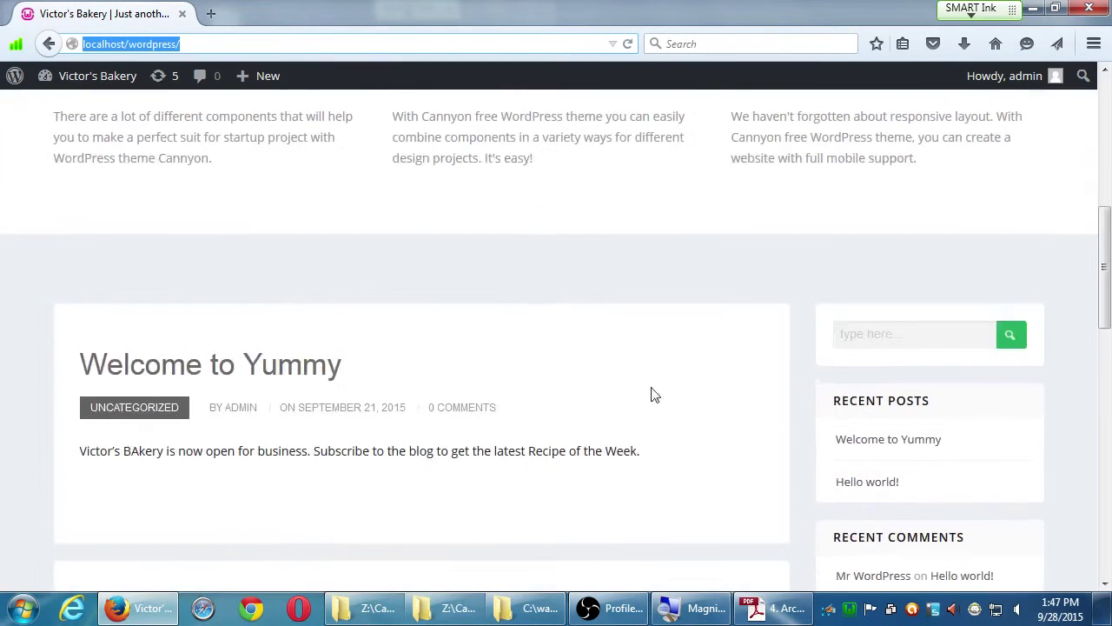
{"action": "scroll", "coordinate": [702, 315], "scroll_direction": "up", "scroll_amount": 2}
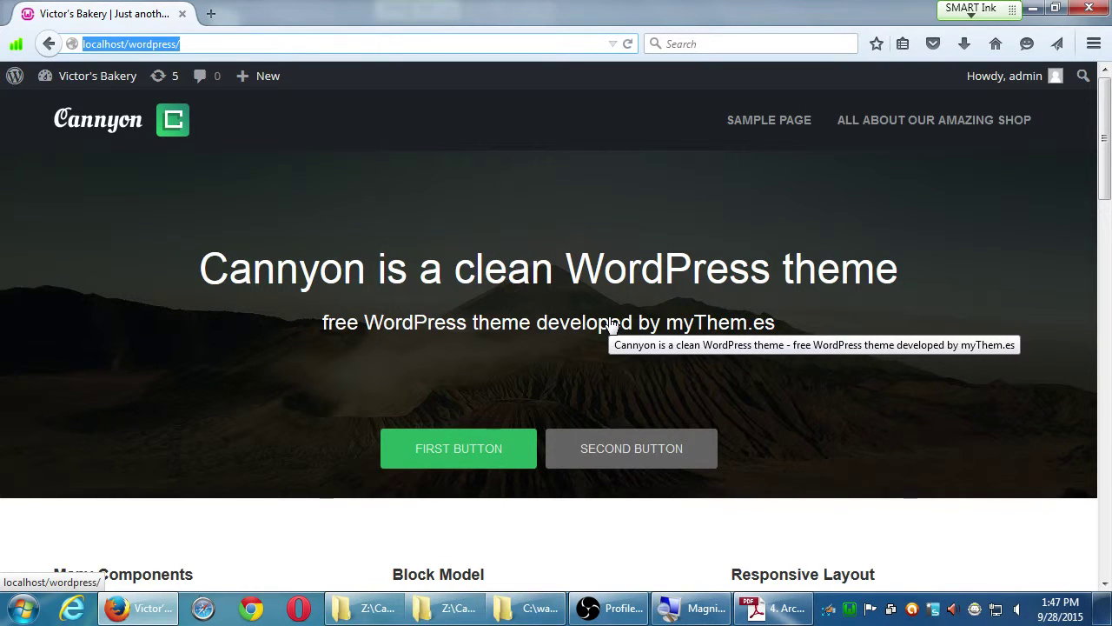
{"action": "scroll", "coordinate": [826, 405], "scroll_direction": "down", "scroll_amount": 3}
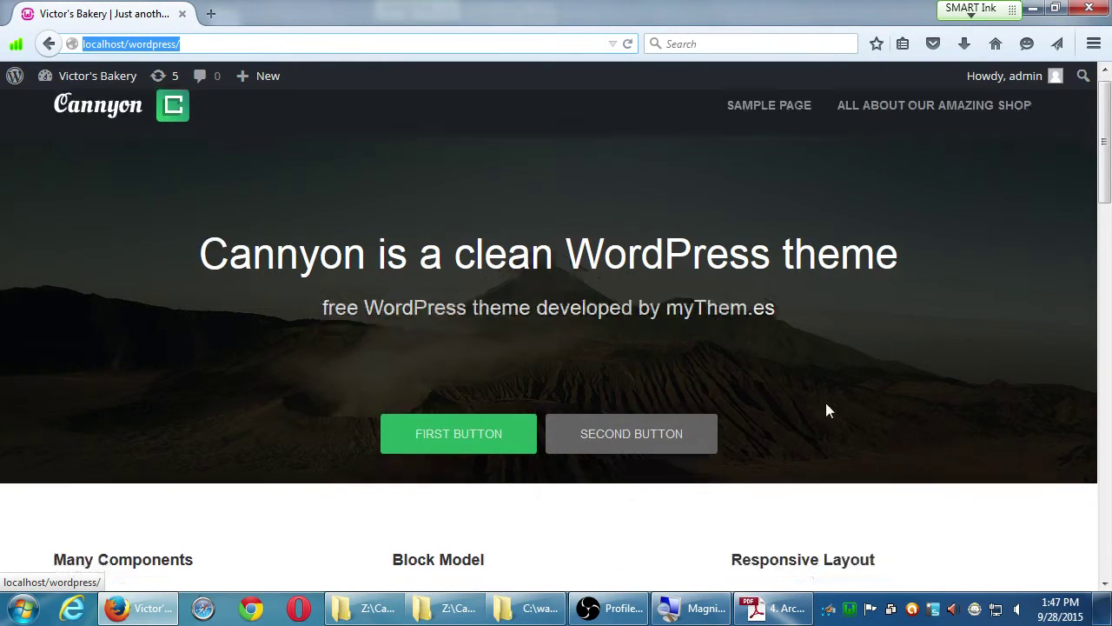
{"action": "scroll", "coordinate": [817, 461], "scroll_direction": "up", "scroll_amount": 3}
{"action": "scroll", "coordinate": [700, 371], "scroll_direction": "down", "scroll_amount": 2}
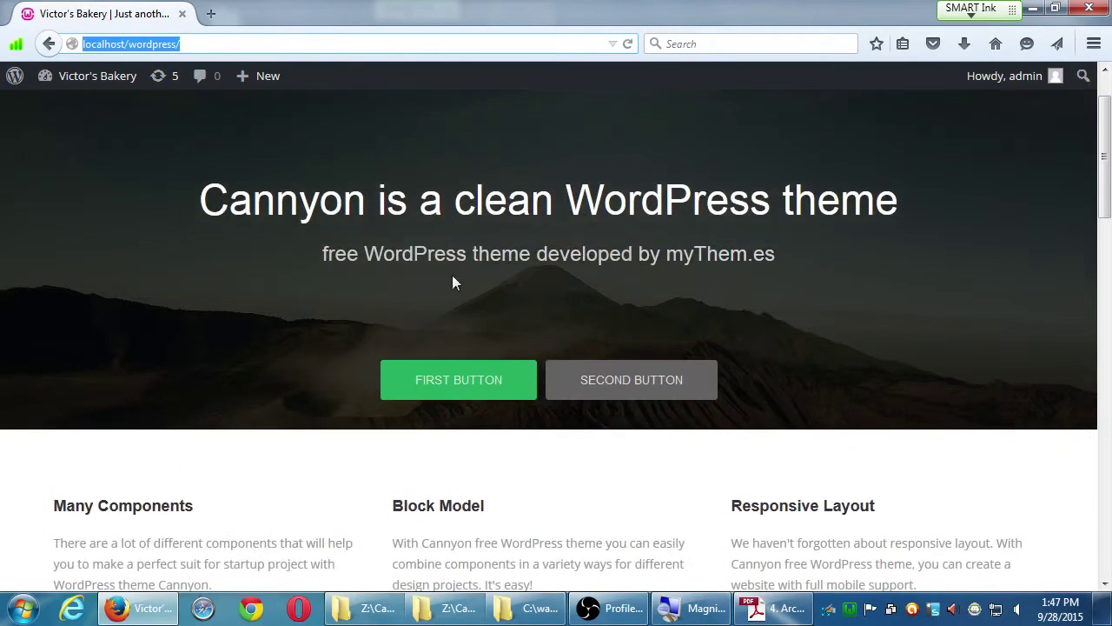
{"action": "scroll", "coordinate": [426, 347], "scroll_direction": "up", "scroll_amount": 2}
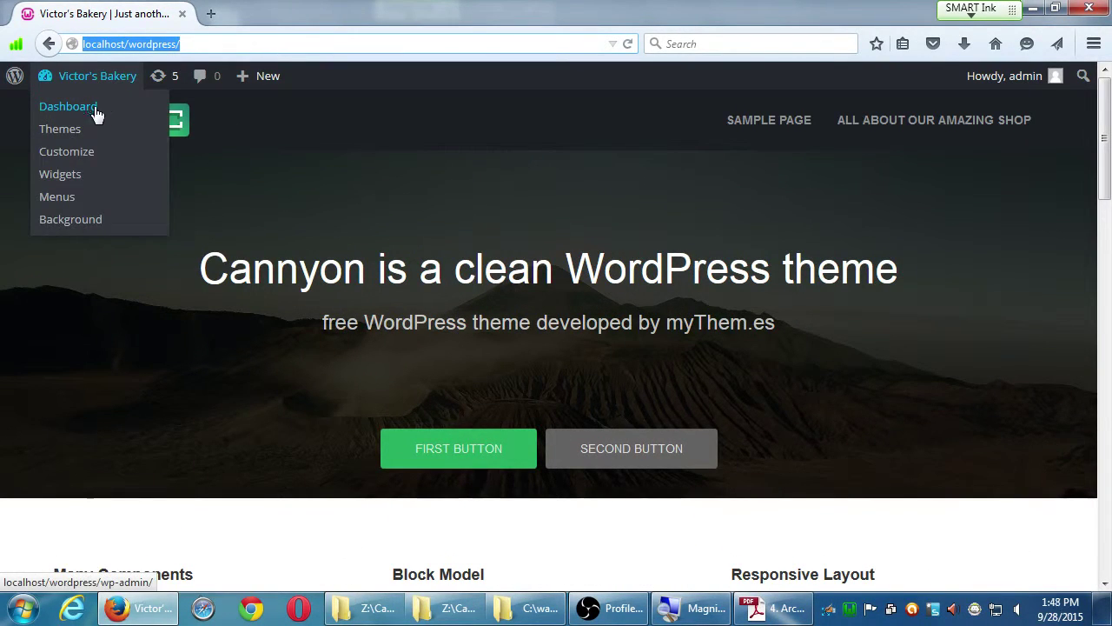
Open the installed themes from the site's dashboard and activate the Twenty Fifteen theme
{"action": "left_click", "coordinate": [98, 113]}
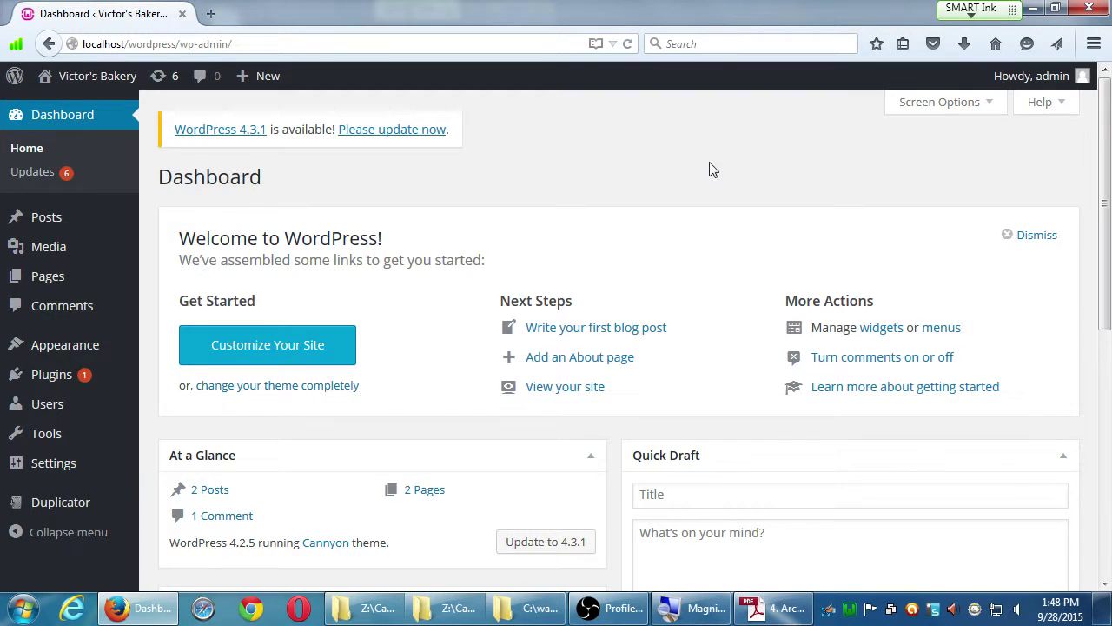
{"action": "mouse_move", "coordinate": [61, 349]}
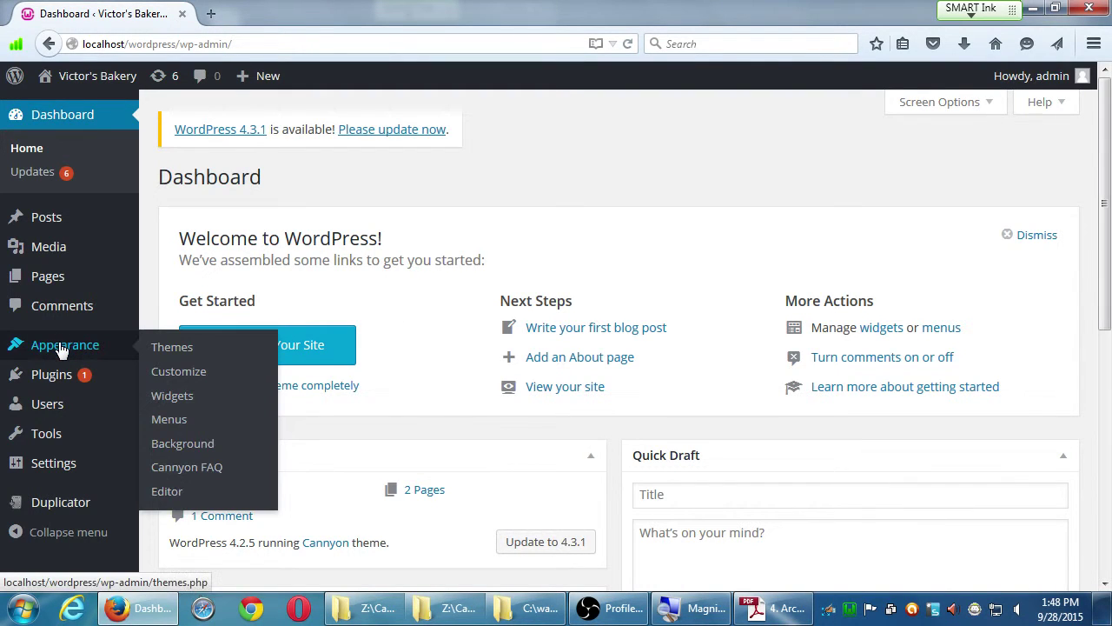
{"action": "left_click", "coordinate": [166, 349]}
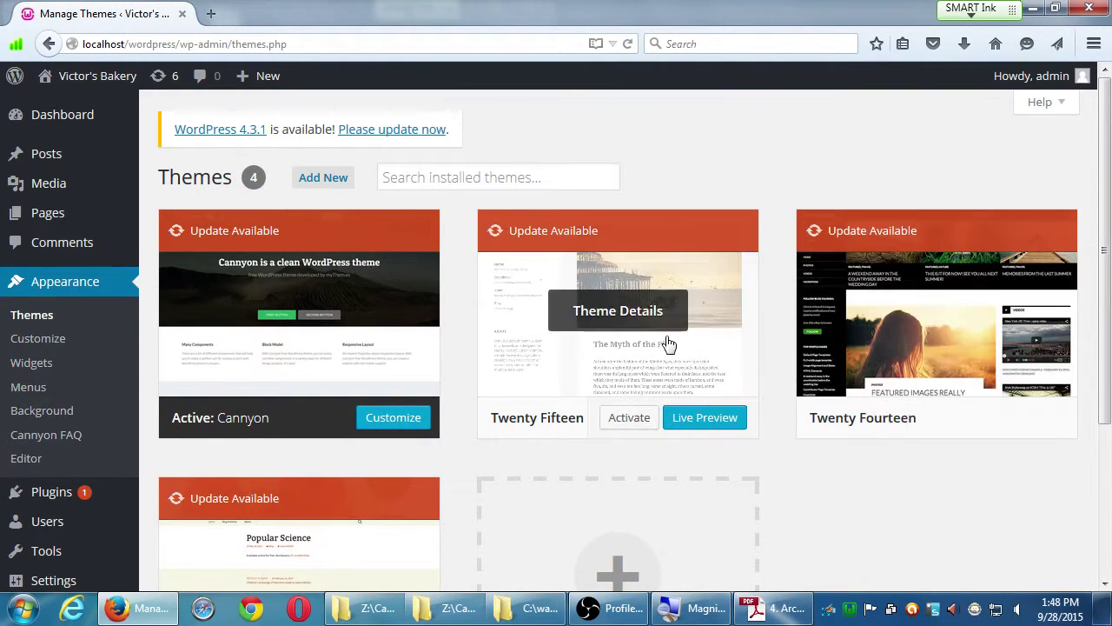
{"action": "left_click", "coordinate": [631, 421]}
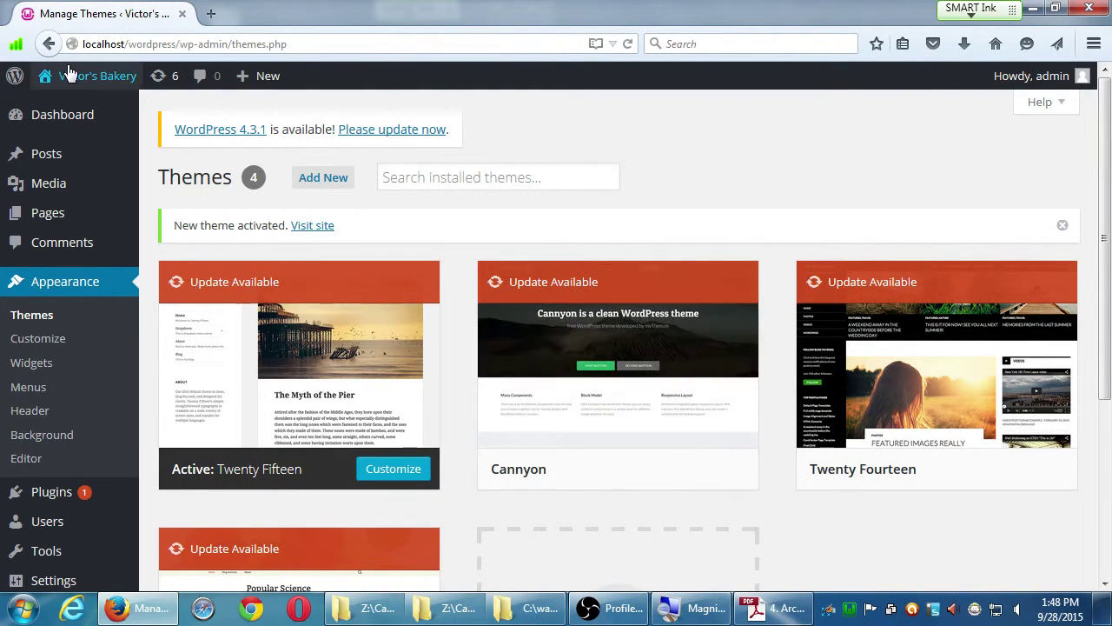
Visit the live site and examine the home page's posts and sidebar in the Twenty Fifteen theme
{"action": "mouse_move", "coordinate": [65, 76]}
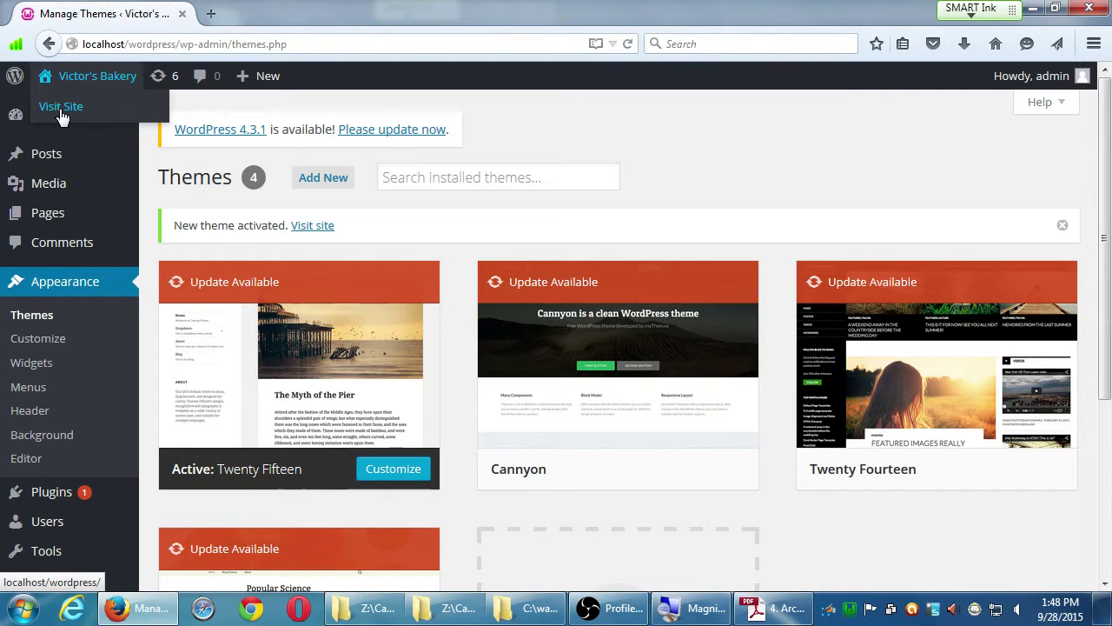
{"action": "left_click", "coordinate": [62, 108]}
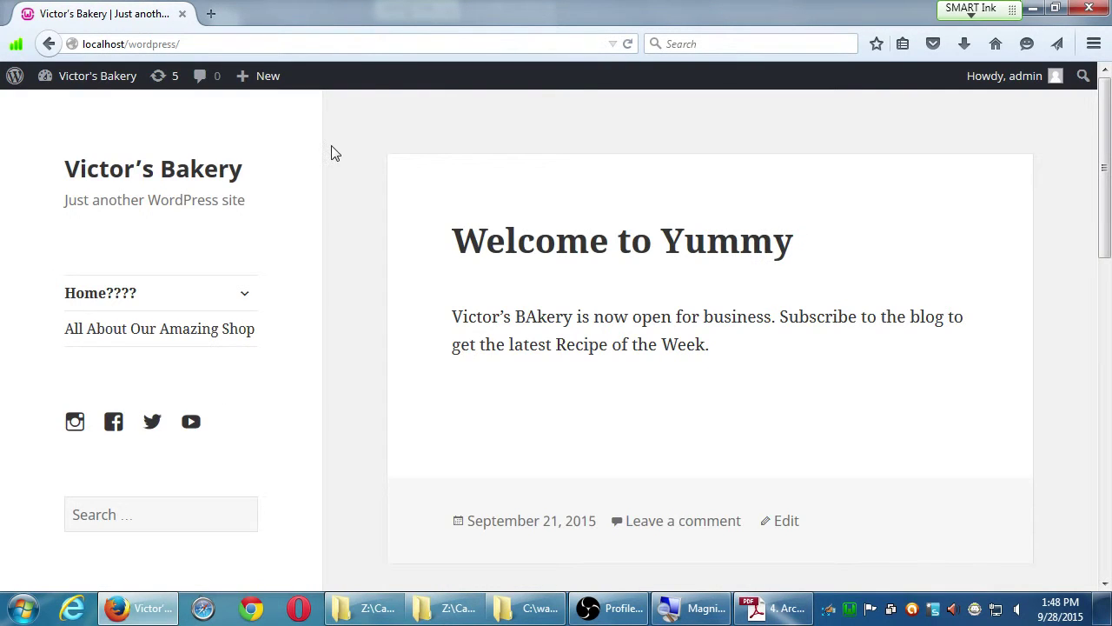
{"action": "scroll", "coordinate": [396, 315], "scroll_direction": "down", "scroll_amount": 10}
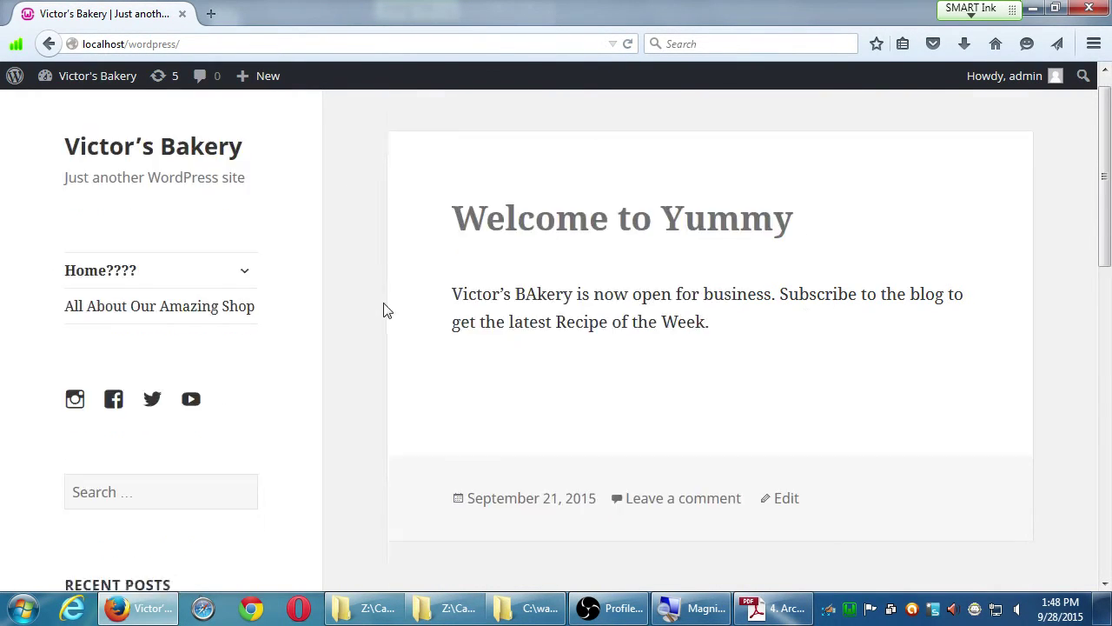
{"action": "scroll", "coordinate": [395, 315], "scroll_direction": "up", "scroll_amount": 10}
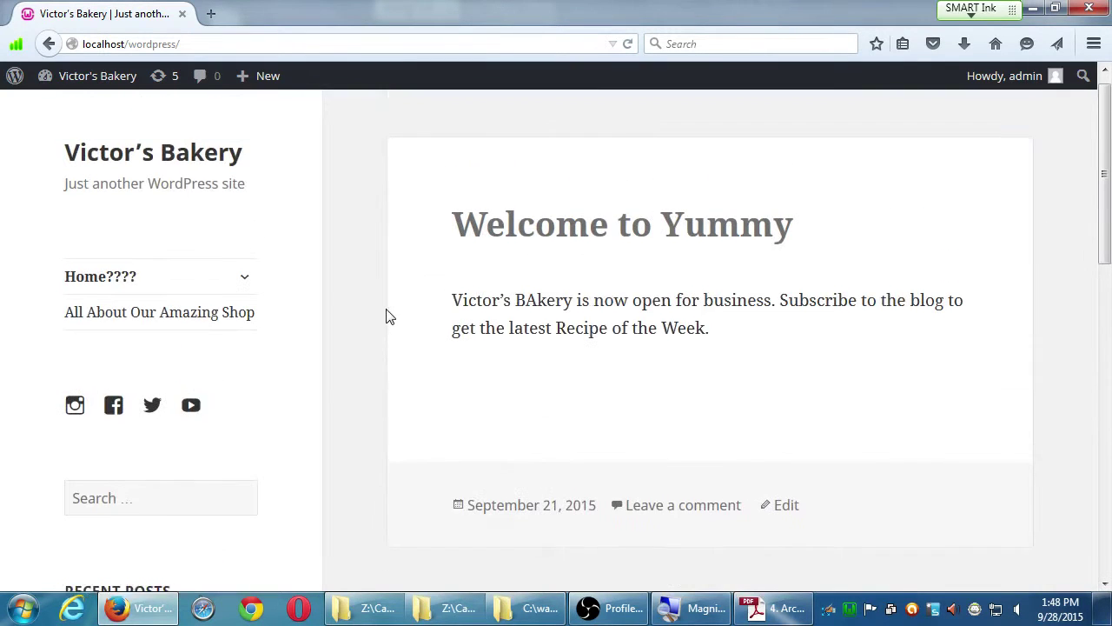
{"action": "scroll", "coordinate": [308, 461], "scroll_direction": "down", "scroll_amount": 10}
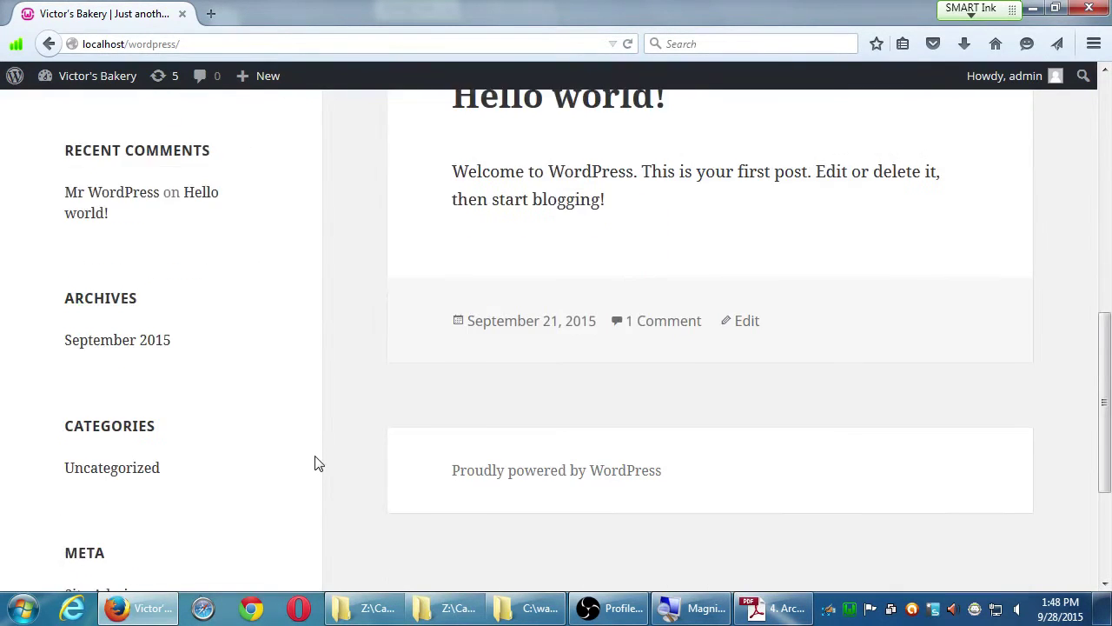
{"action": "scroll", "coordinate": [317, 458], "scroll_direction": "up", "scroll_amount": 10}
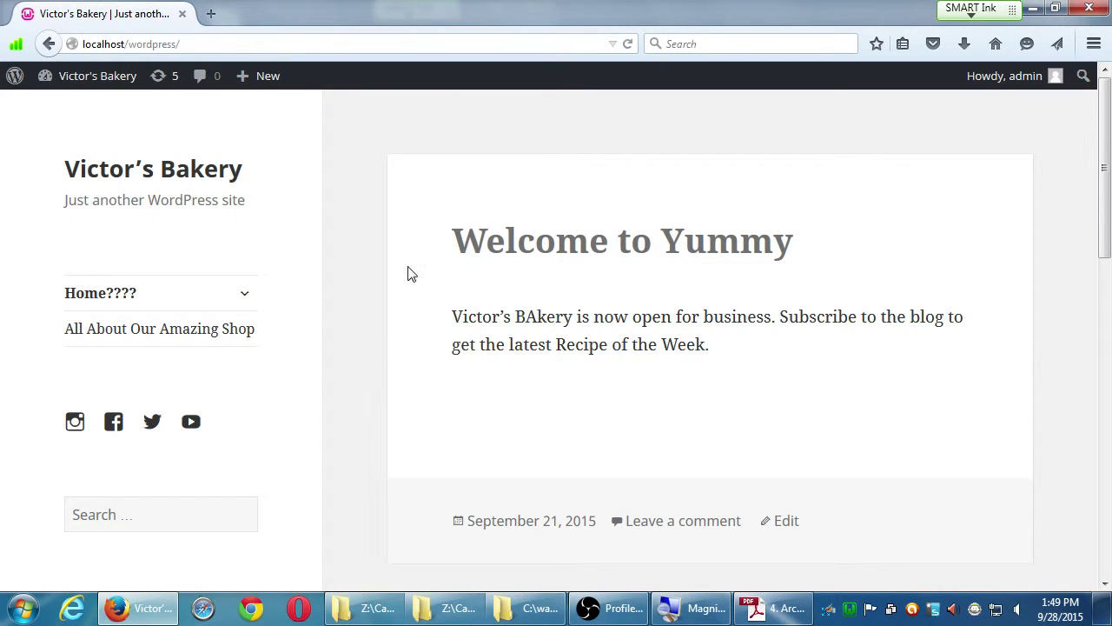
Open the dashboard, go back to check the home page's posts and sidebar once more, and return to the dashboard
{"action": "mouse_move", "coordinate": [95, 80]}
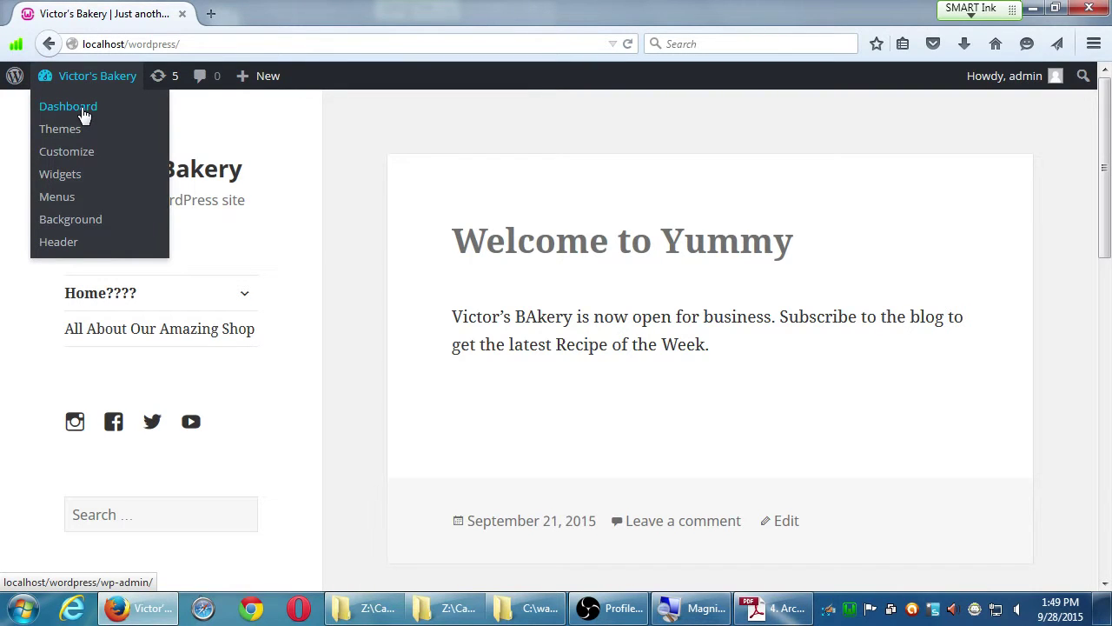
{"action": "left_click", "coordinate": [84, 113]}
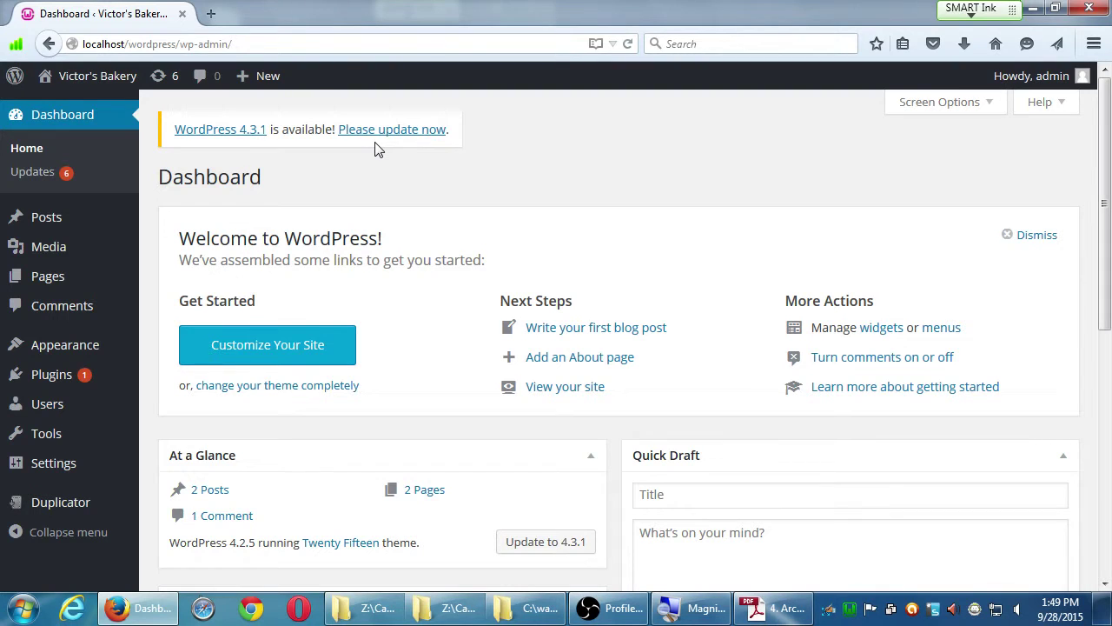
{"action": "key", "text": "alt+Left"}
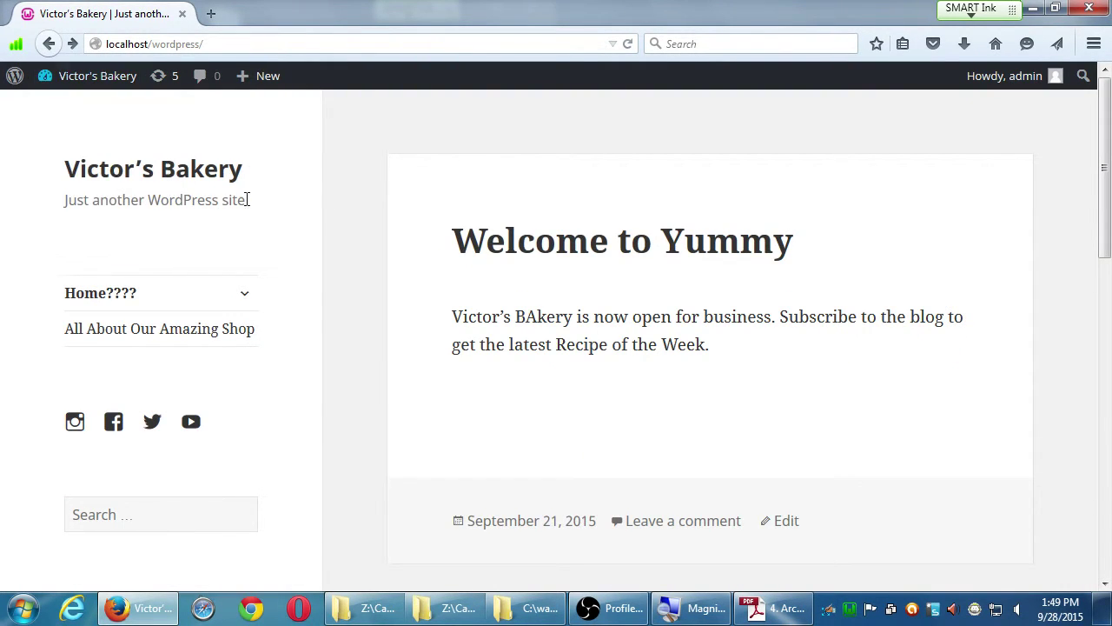
{"action": "scroll", "coordinate": [678, 278], "scroll_direction": "down", "scroll_amount": 2}
{"action": "scroll", "coordinate": [655, 295], "scroll_direction": "down", "scroll_amount": 5}
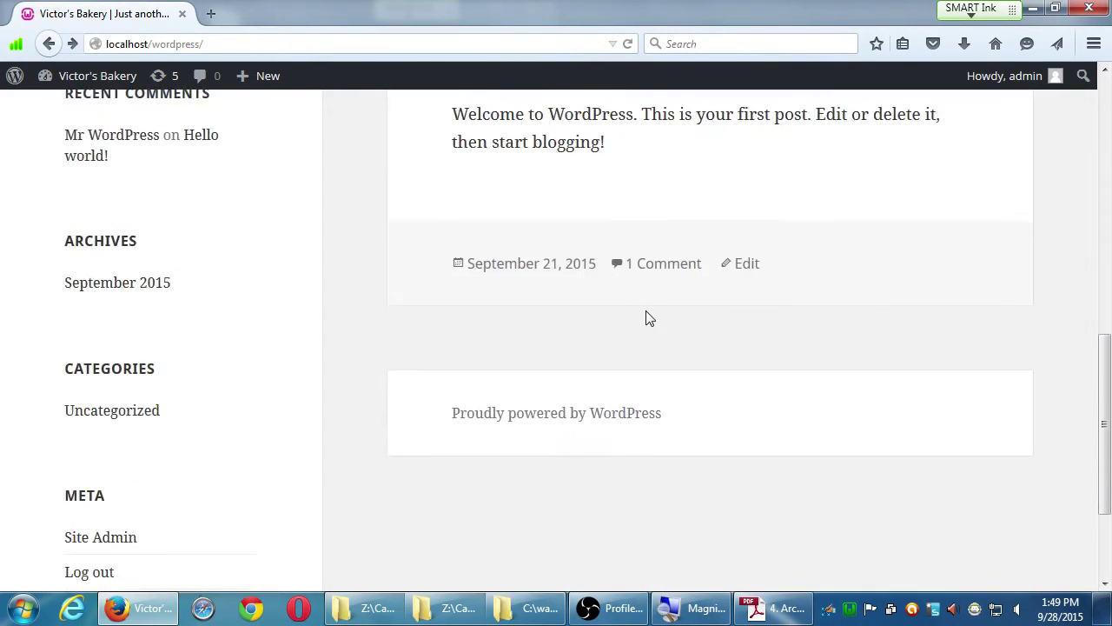
{"action": "scroll", "coordinate": [648, 313], "scroll_direction": "up", "scroll_amount": 7}
{"action": "key", "text": "alt+Left"}
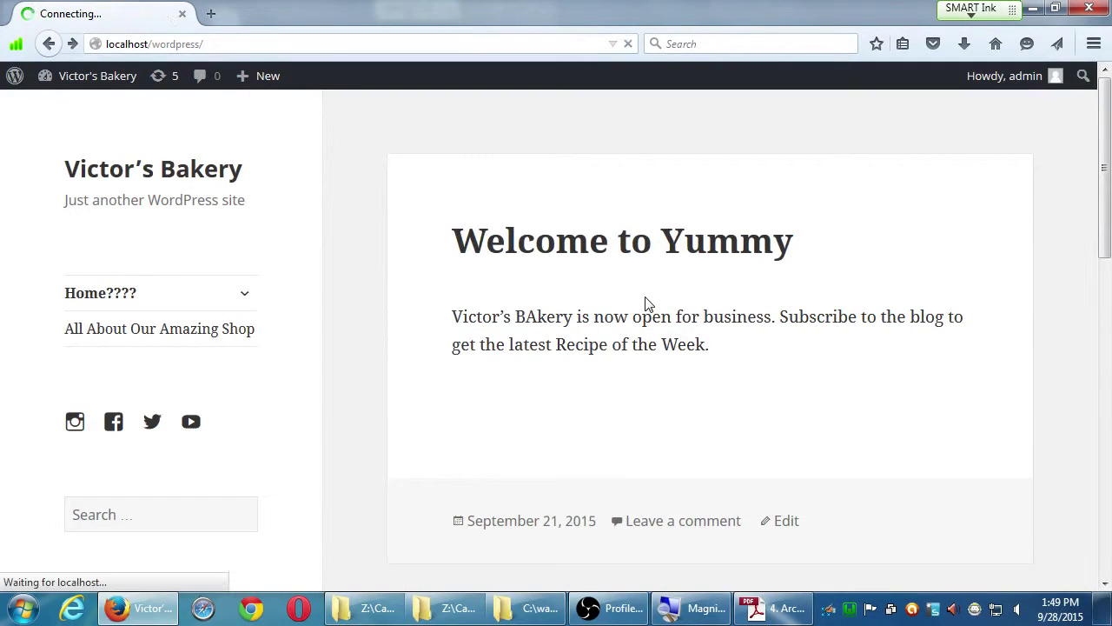
{"action": "key", "text": "alt+Left"}
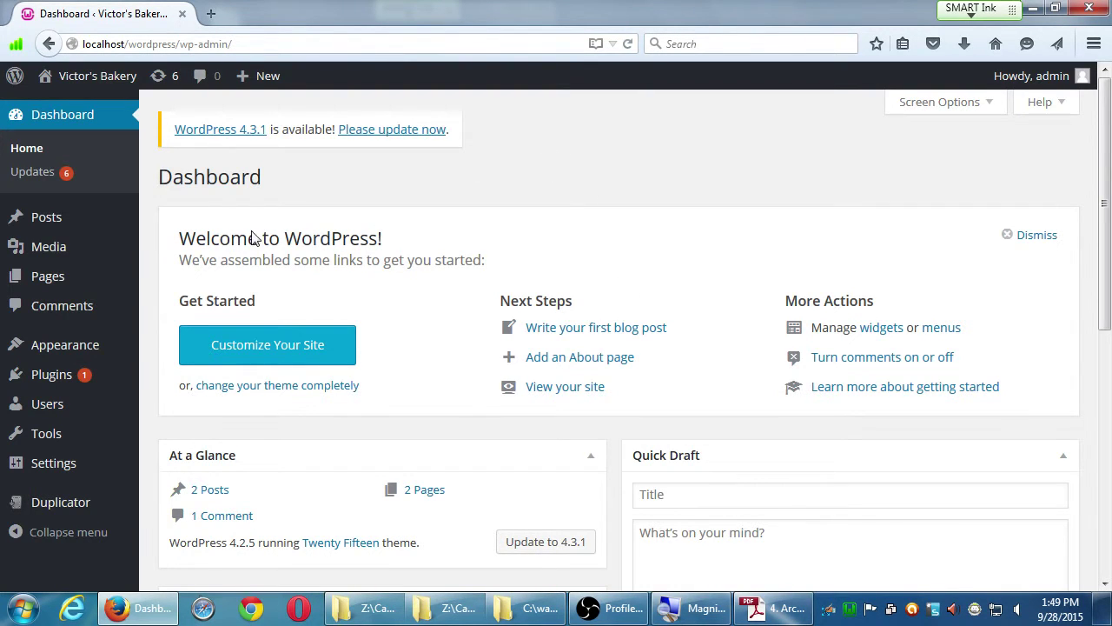
Start a new page and title it "Blog", leaving its content empty
{"action": "mouse_move", "coordinate": [44, 284]}
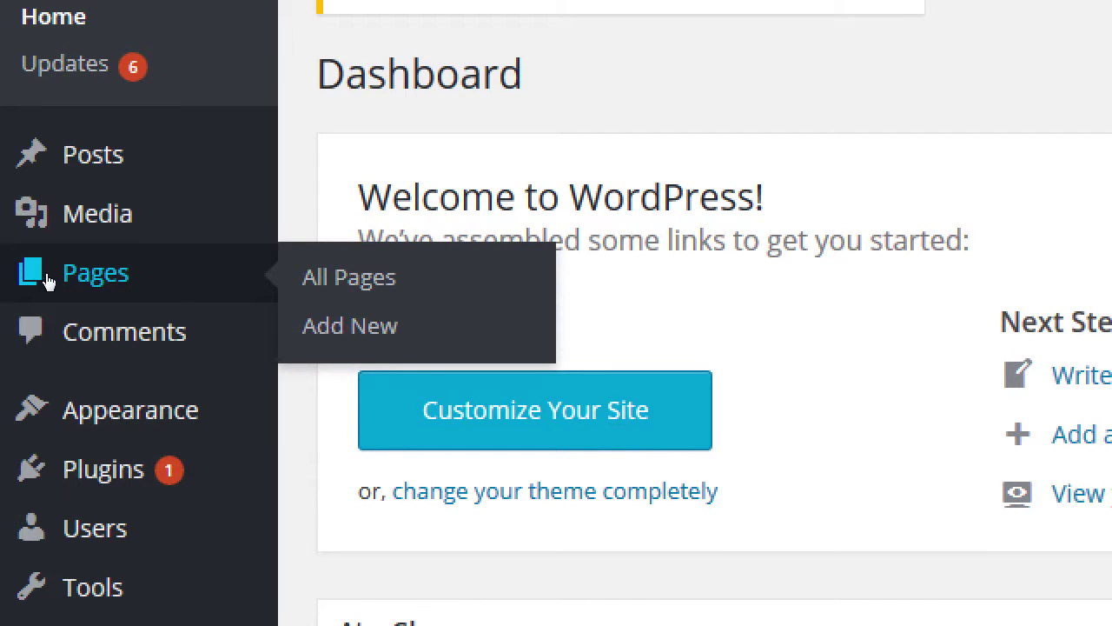
{"action": "left_click", "coordinate": [48, 279]}
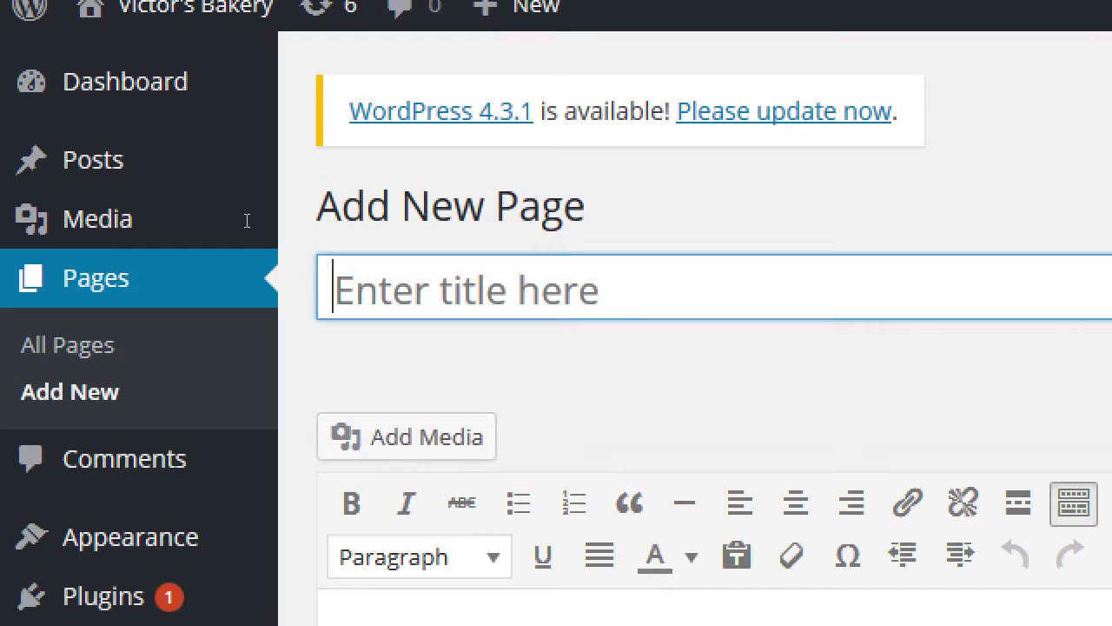
{"action": "type", "text": "Blog"}
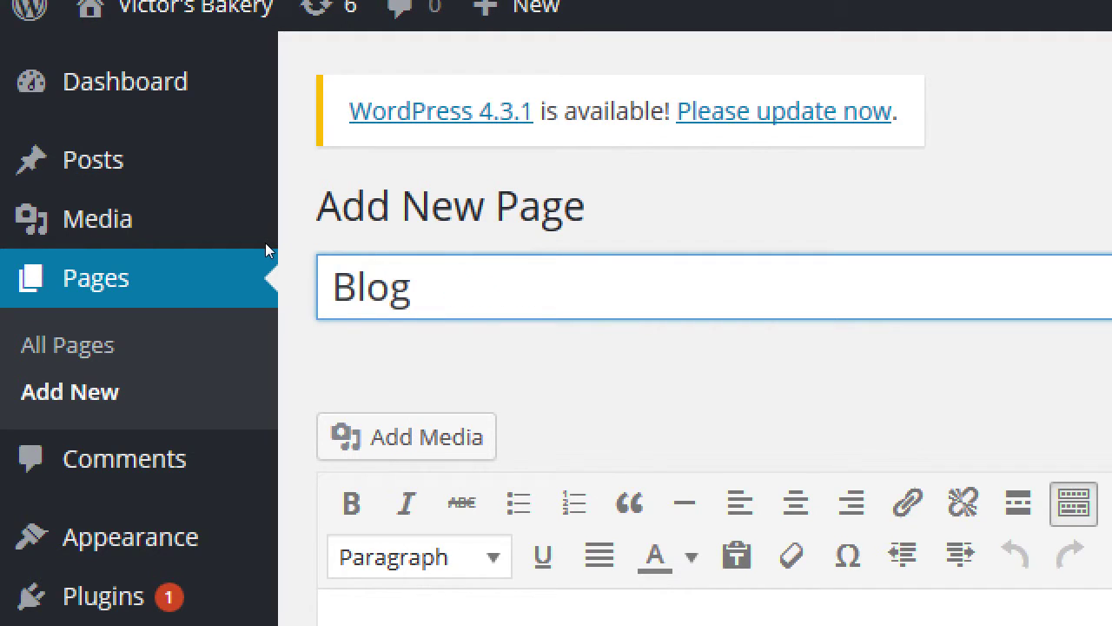
{"action": "key", "text": "Tab"}
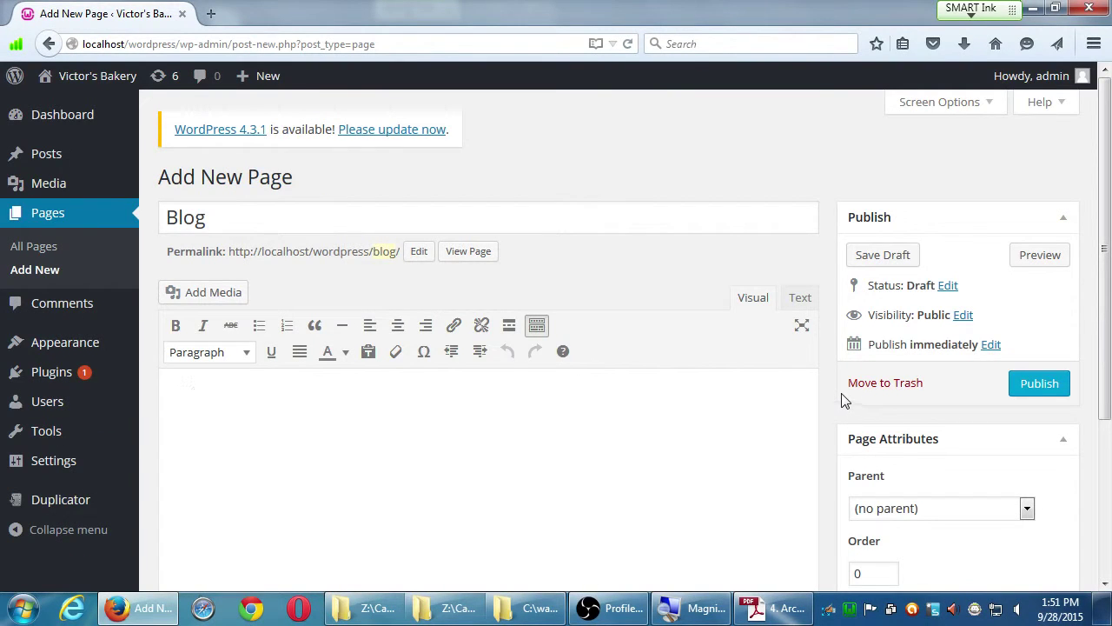
{"action": "scroll", "coordinate": [847, 400], "scroll_direction": "down", "scroll_amount": 5}
{"action": "scroll", "coordinate": [850, 395], "scroll_direction": "up", "scroll_amount": 5}
Open the live site in a separate tab, review the home page's posts, and return to the Blog page's content area
{"action": "mouse_move", "coordinate": [83, 85]}
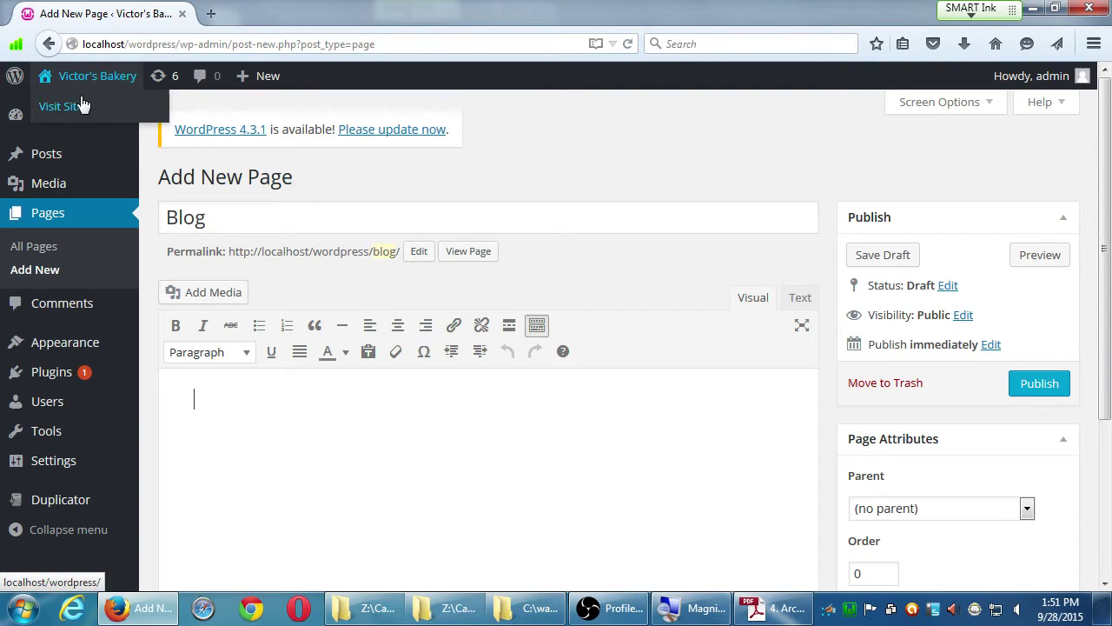
{"action": "middle_click", "coordinate": [74, 106]}
{"action": "left_click", "coordinate": [243, 21]}
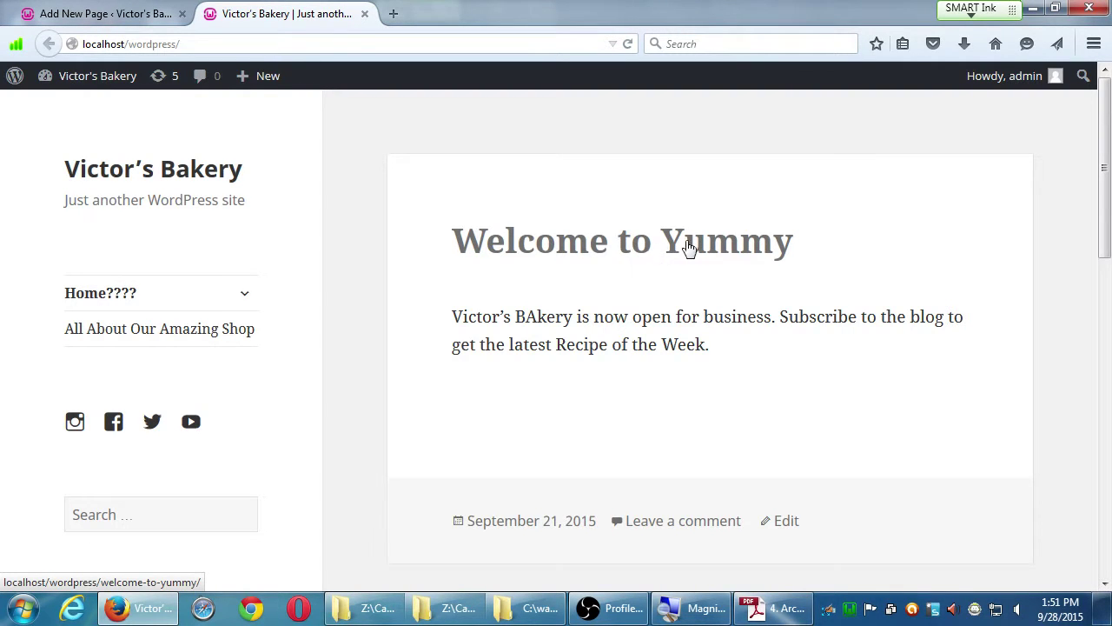
{"action": "scroll", "coordinate": [695, 278], "scroll_direction": "down", "scroll_amount": 4}
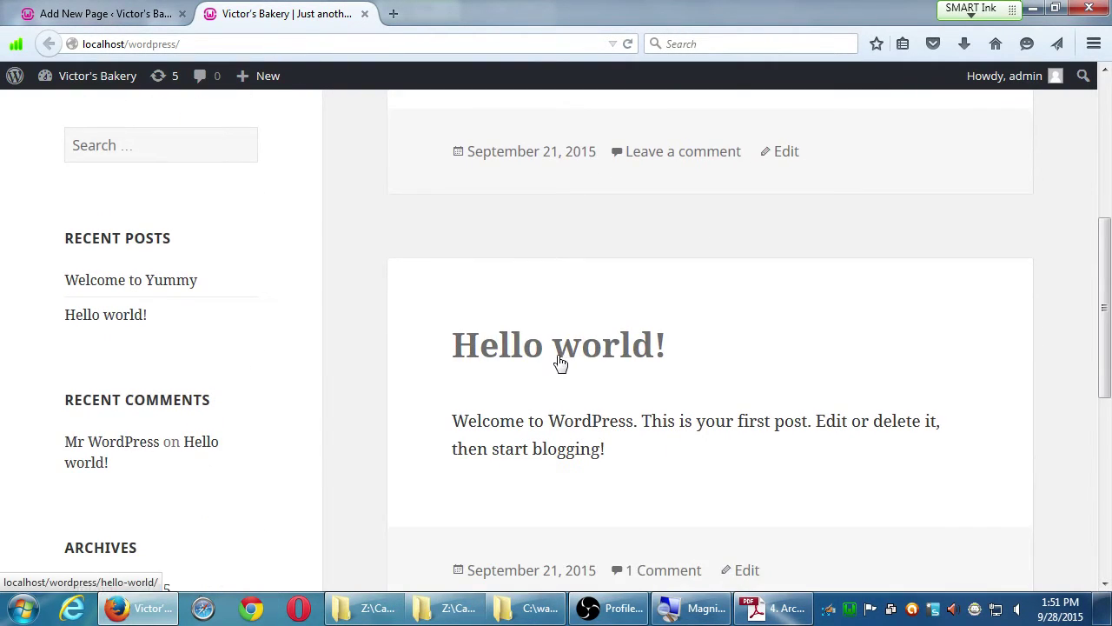
{"action": "scroll", "coordinate": [582, 383], "scroll_direction": "down", "scroll_amount": 2}
{"action": "scroll", "coordinate": [608, 430], "scroll_direction": "up", "scroll_amount": 3}
{"action": "scroll", "coordinate": [614, 427], "scroll_direction": "up", "scroll_amount": 4}
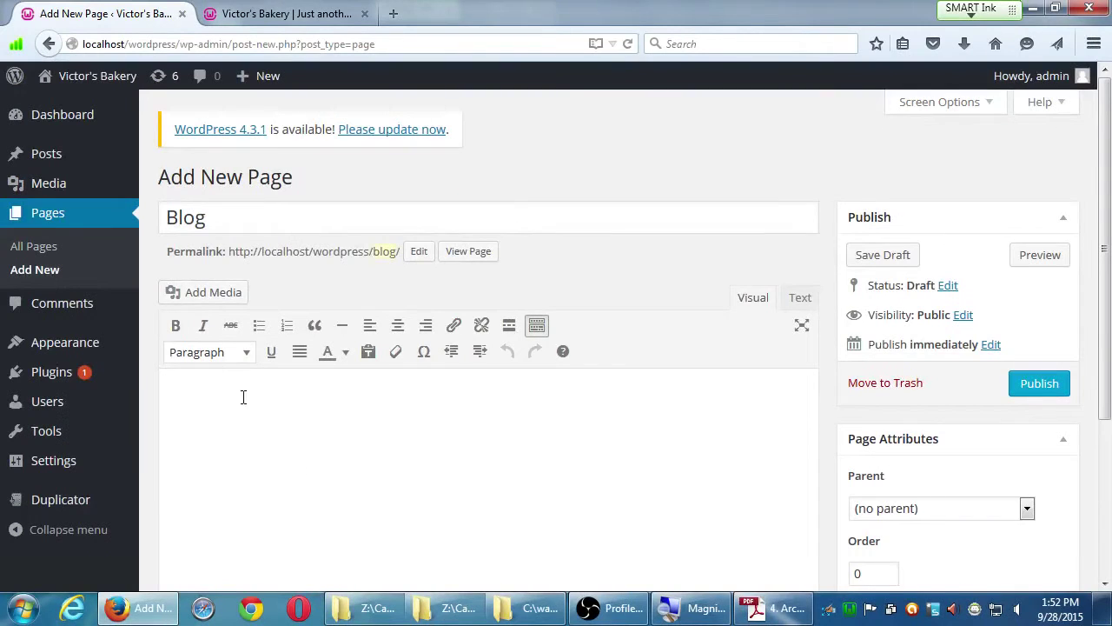
{"action": "left_click", "coordinate": [342, 410]}
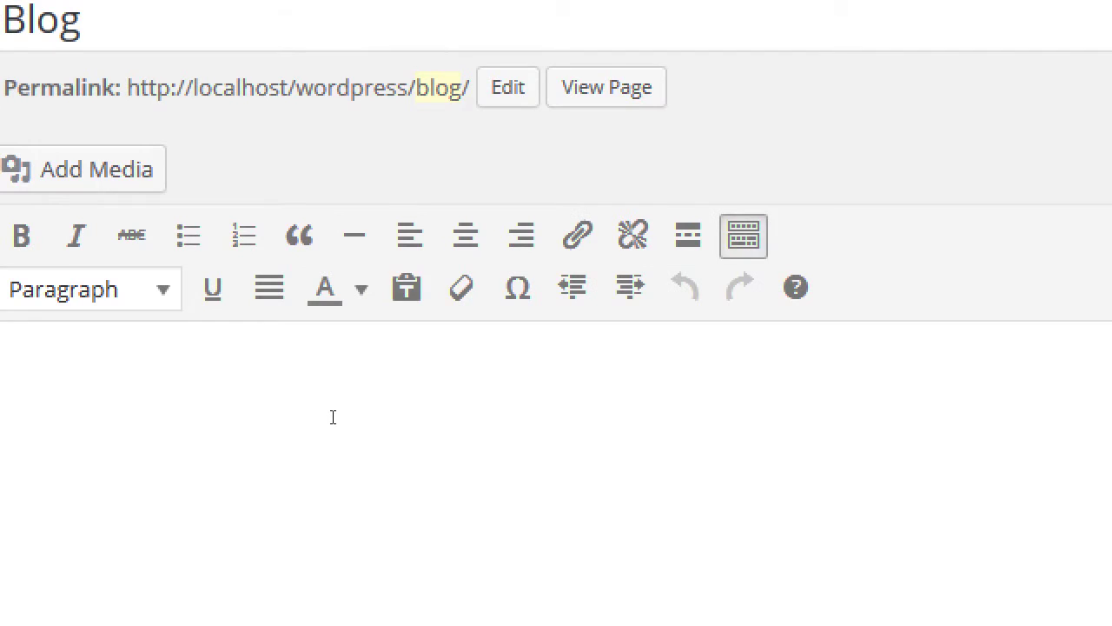
Enter "The blog" as the Blog page's content and publish the page
{"action": "type", "text": "The blog"}
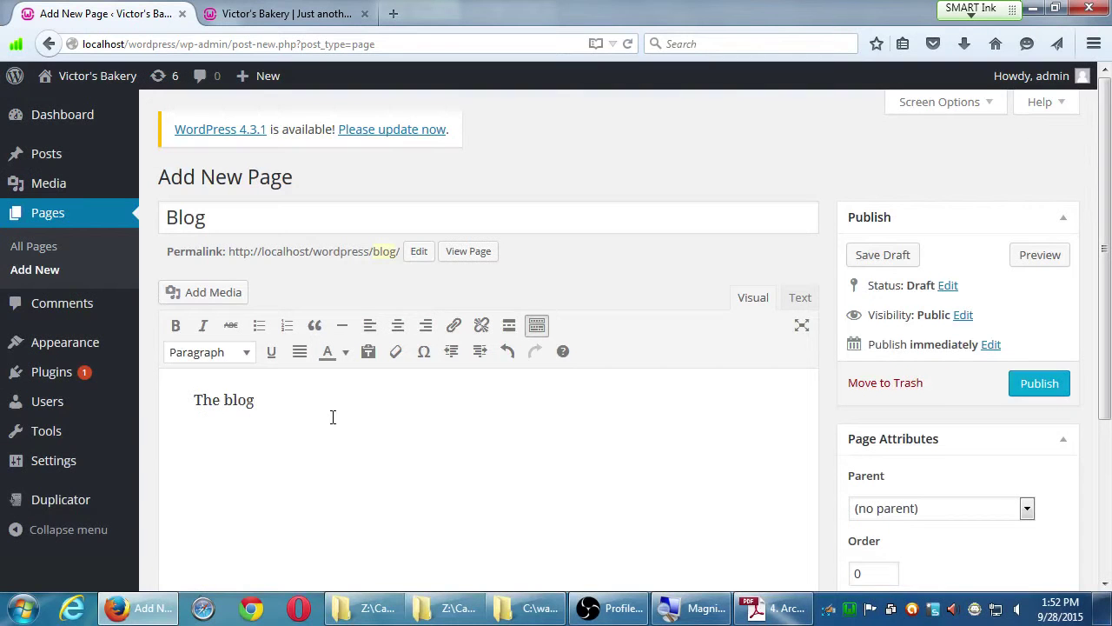
{"action": "scroll", "coordinate": [821, 396], "scroll_direction": "down", "scroll_amount": 3}
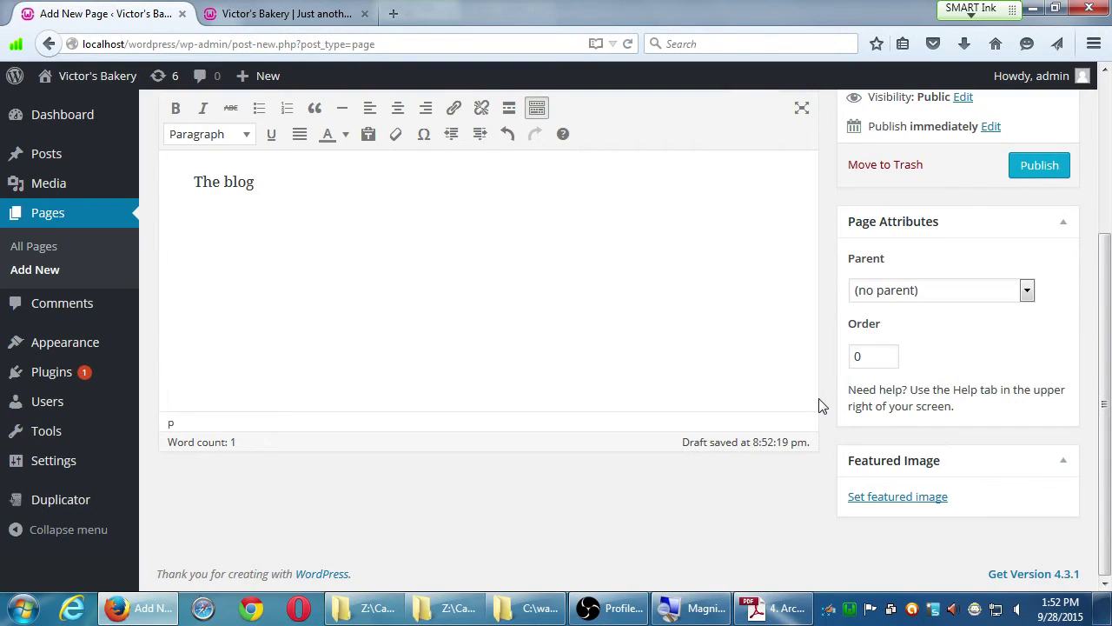
{"action": "scroll", "coordinate": [821, 406], "scroll_direction": "up", "scroll_amount": 3}
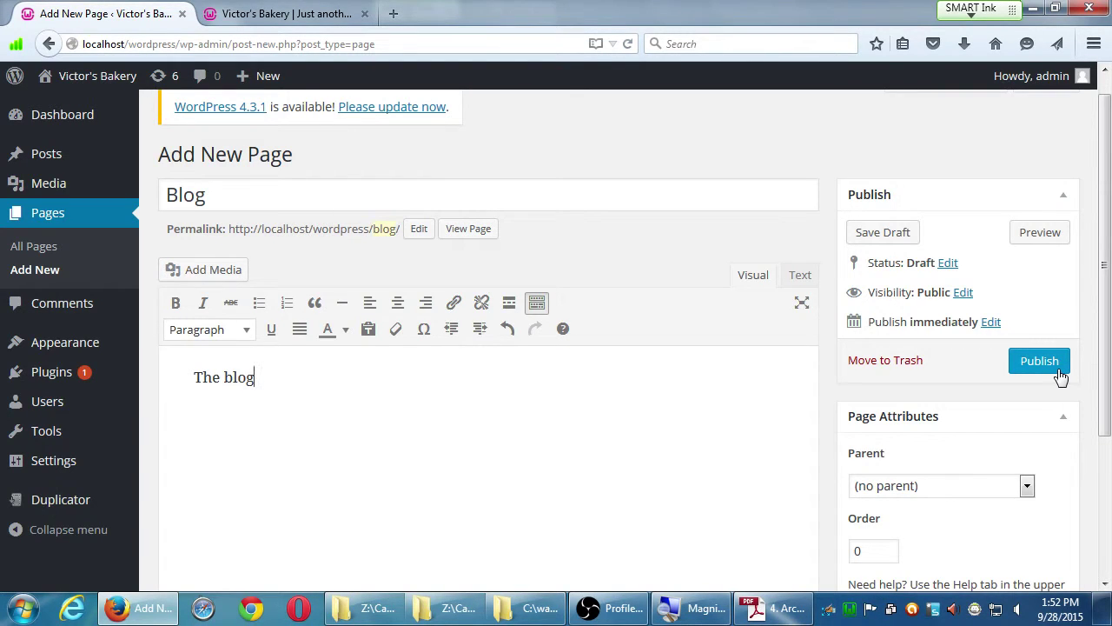
{"action": "left_click", "coordinate": [1053, 373]}
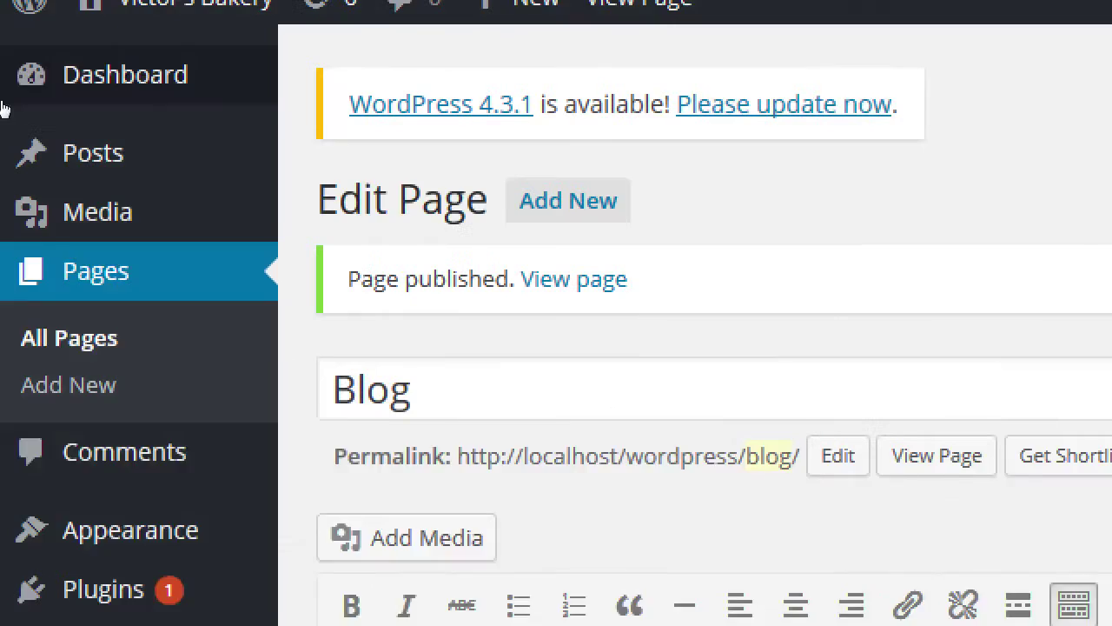
Start another new page and title it "Home"
{"action": "mouse_move", "coordinate": [14, 75]}
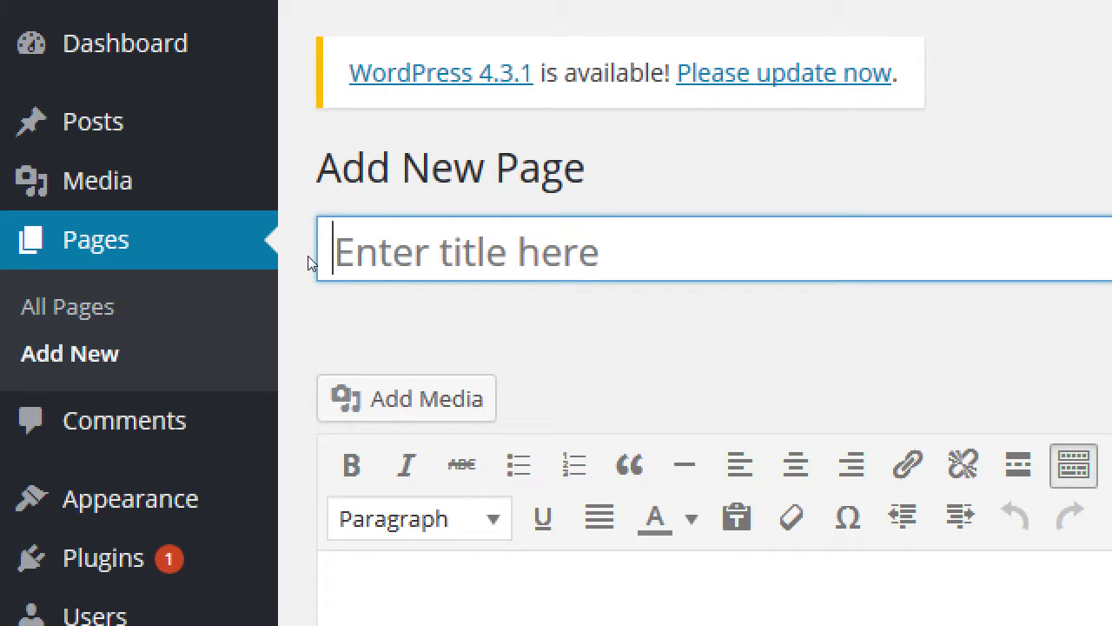
{"action": "type", "text": "Home"}
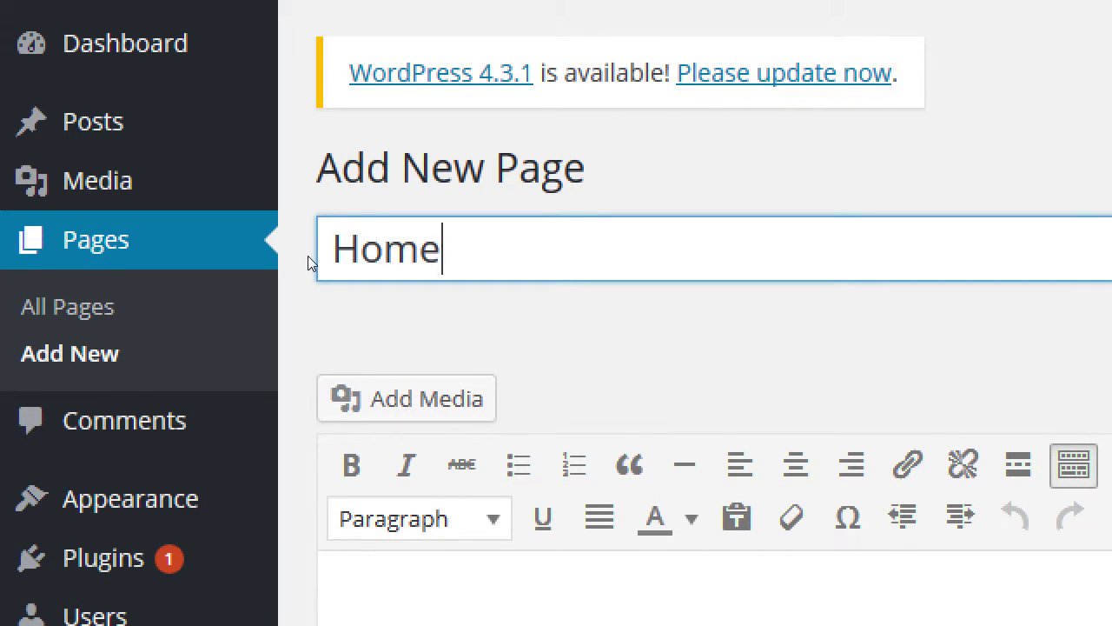
{"action": "left_click", "coordinate": [387, 607]}
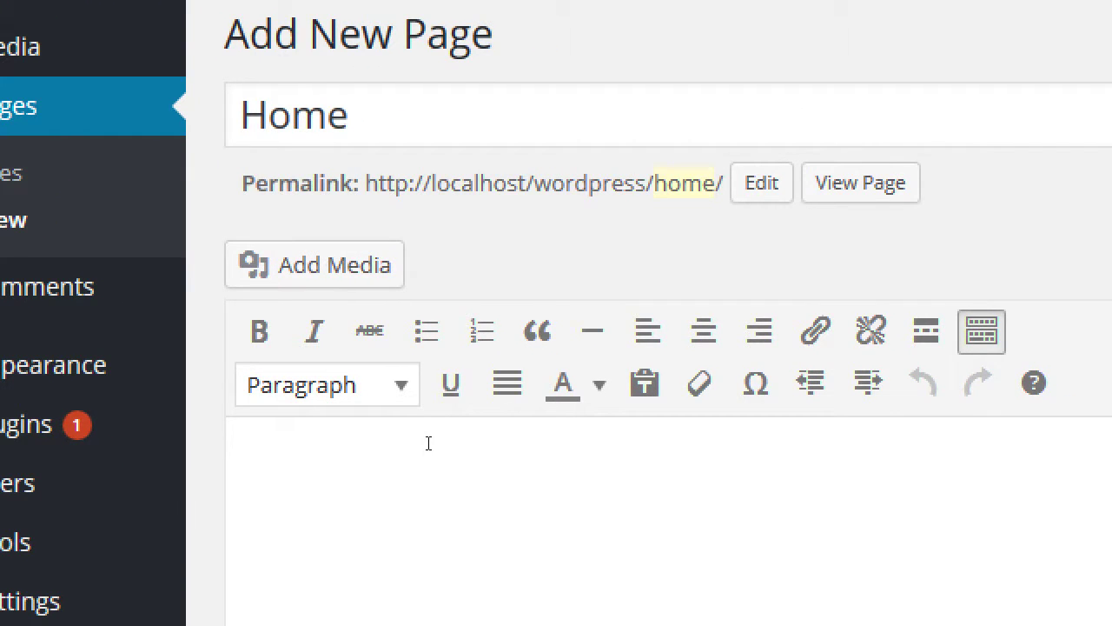
Enter "Welcome to our site. We hope you enjlkasjdlkjsadlkfjsalkdfjkl" as the Home page's content and publish the page
{"action": "type", "text": "WElcome to"}
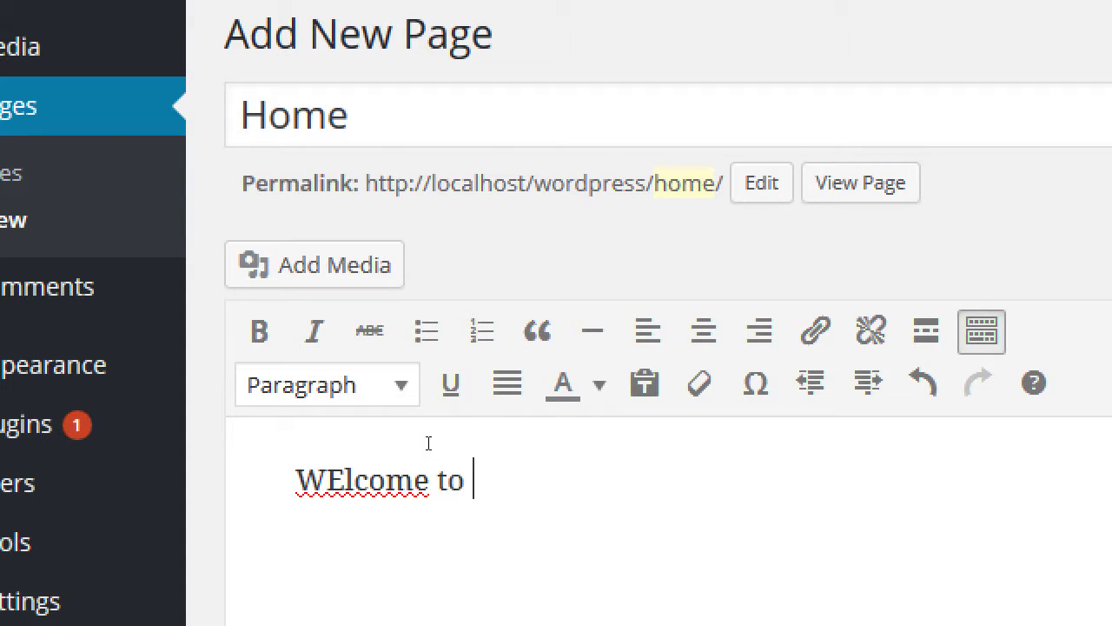
{"action": "key", "text": "ctrl+a"}
{"action": "type", "text": "Welcome "}
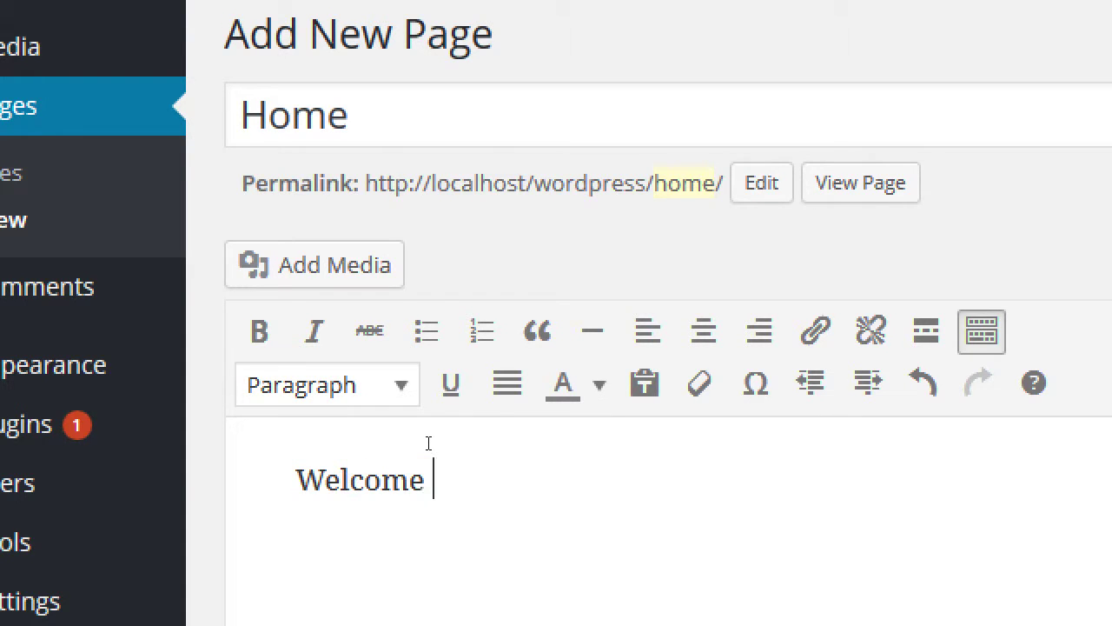
{"action": "type", "text": "to our site."}
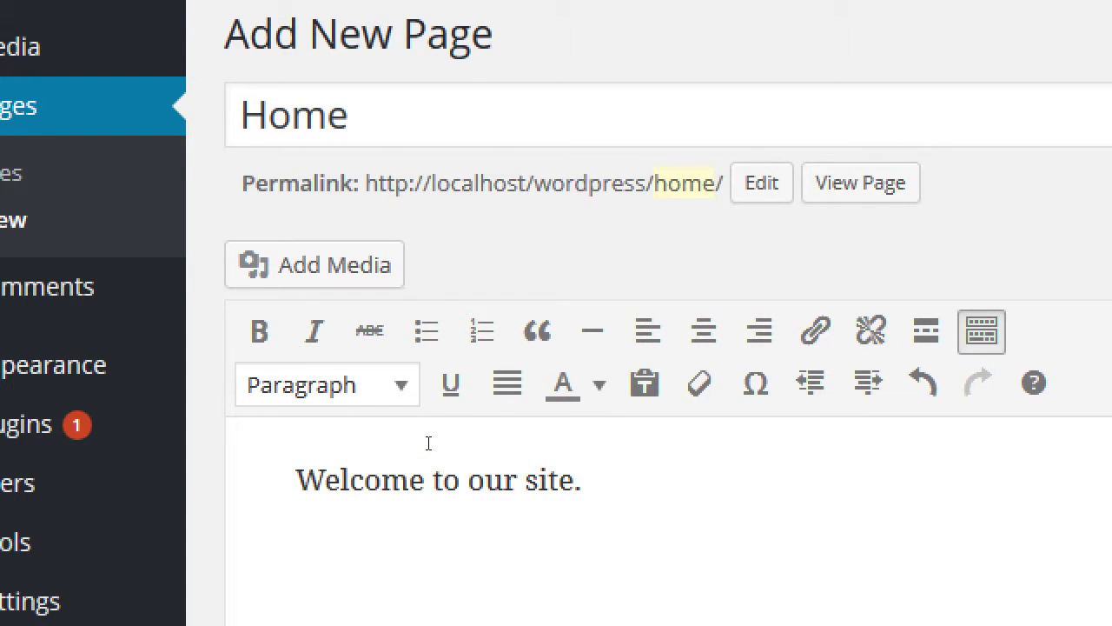
{"action": "type", "text": " We hope you enjlkasjdlkjs"}
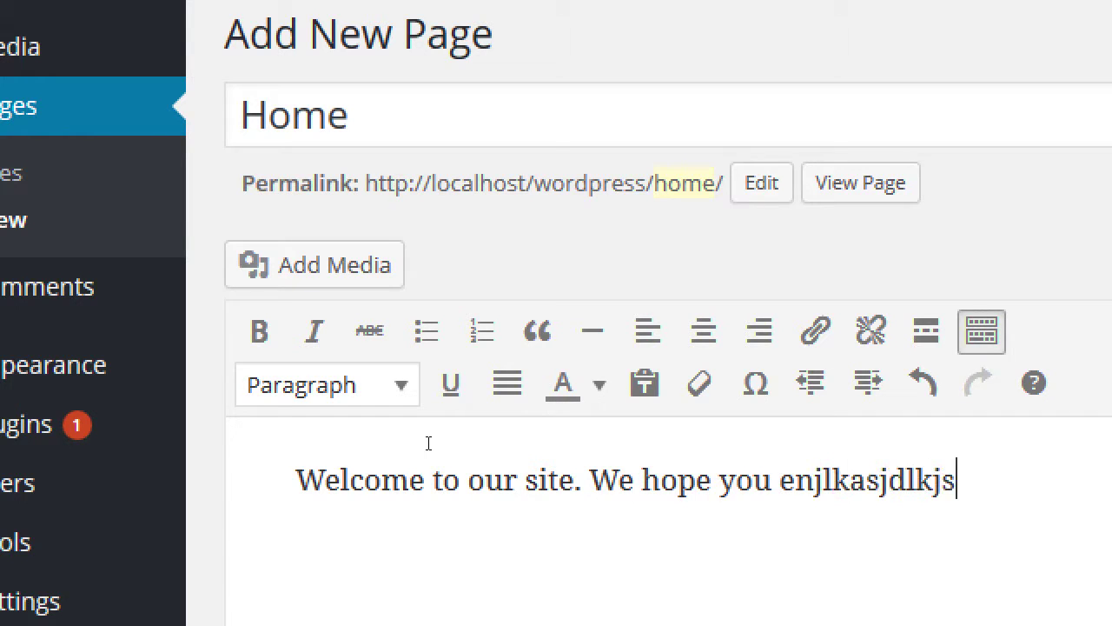
{"action": "type", "text": "adlkfjsalkdfjkl"}
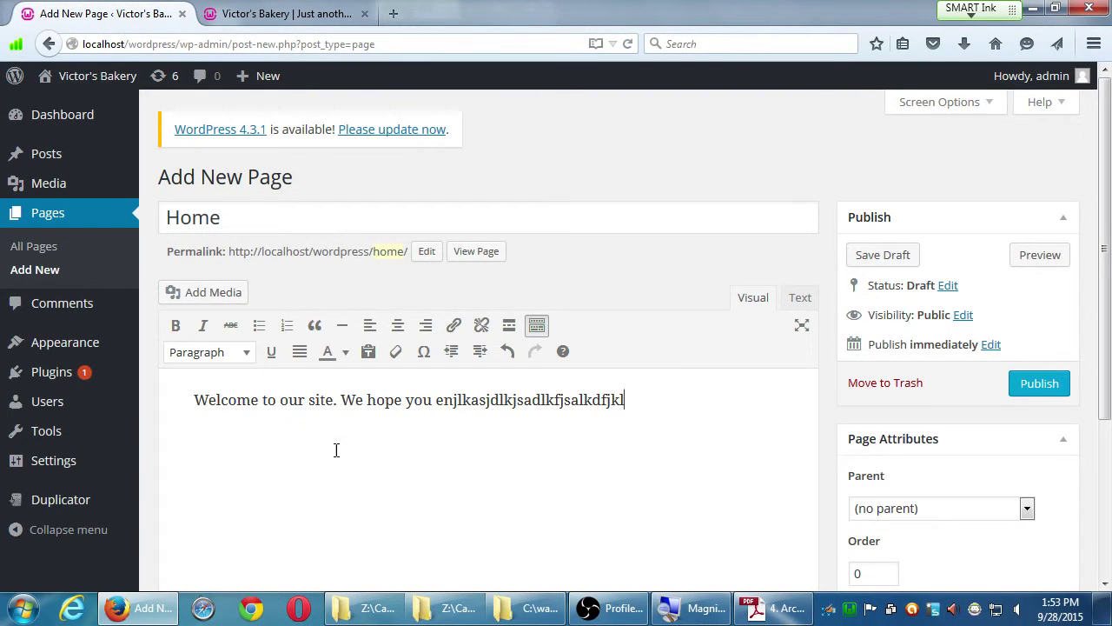
{"action": "left_click", "coordinate": [1033, 384]}
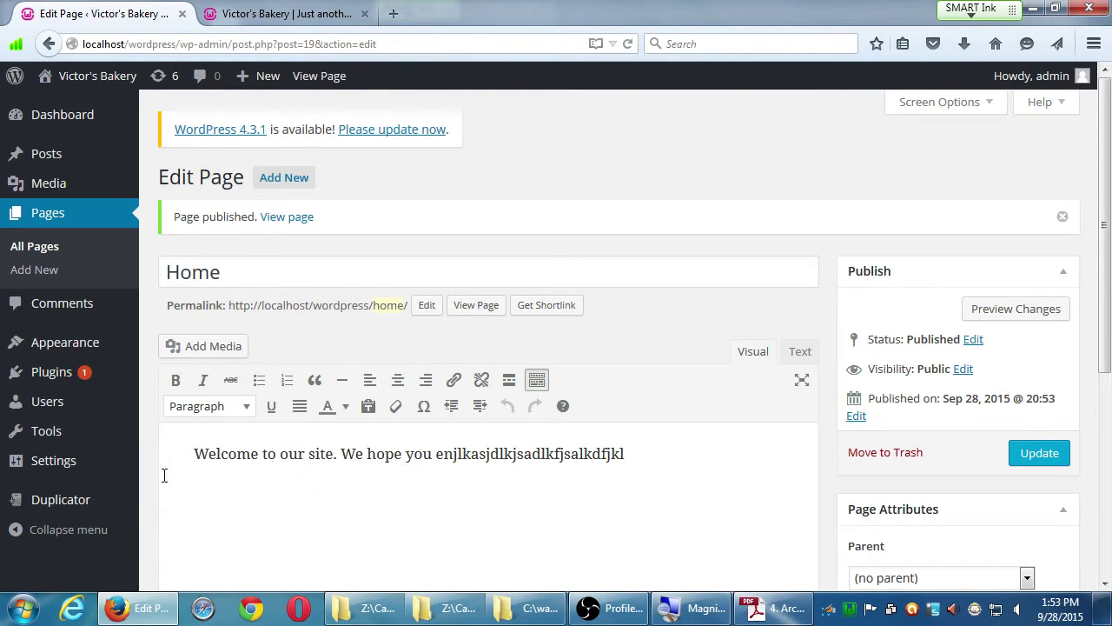
In the Reading settings, make the front page display a static page and choose Home as the front page
{"action": "mouse_move", "coordinate": [62, 460]}
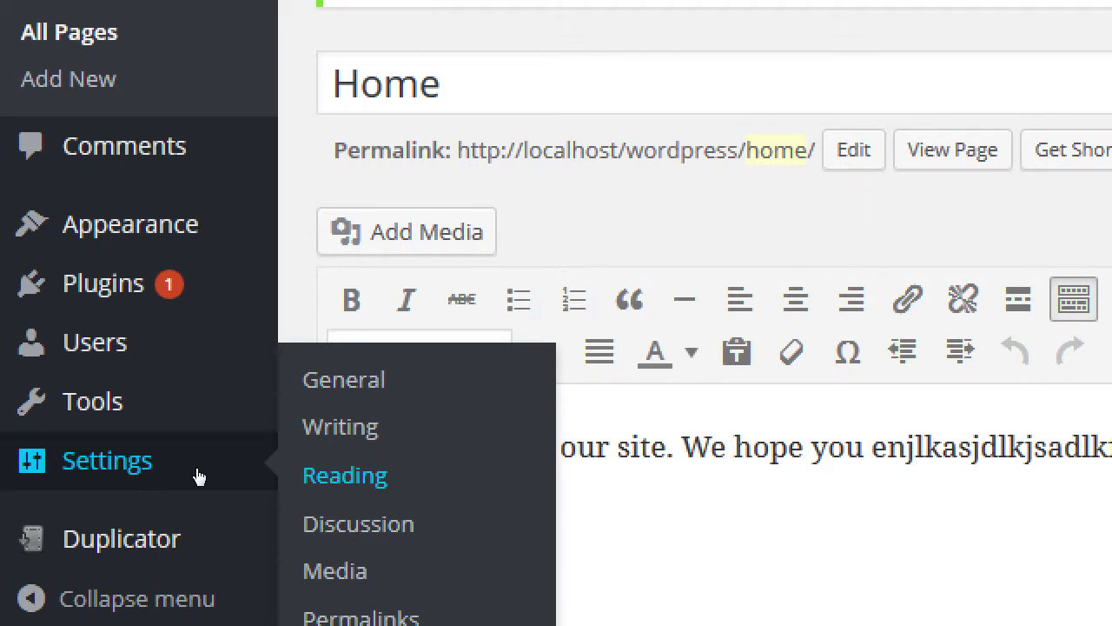
{"action": "left_click", "coordinate": [199, 476]}
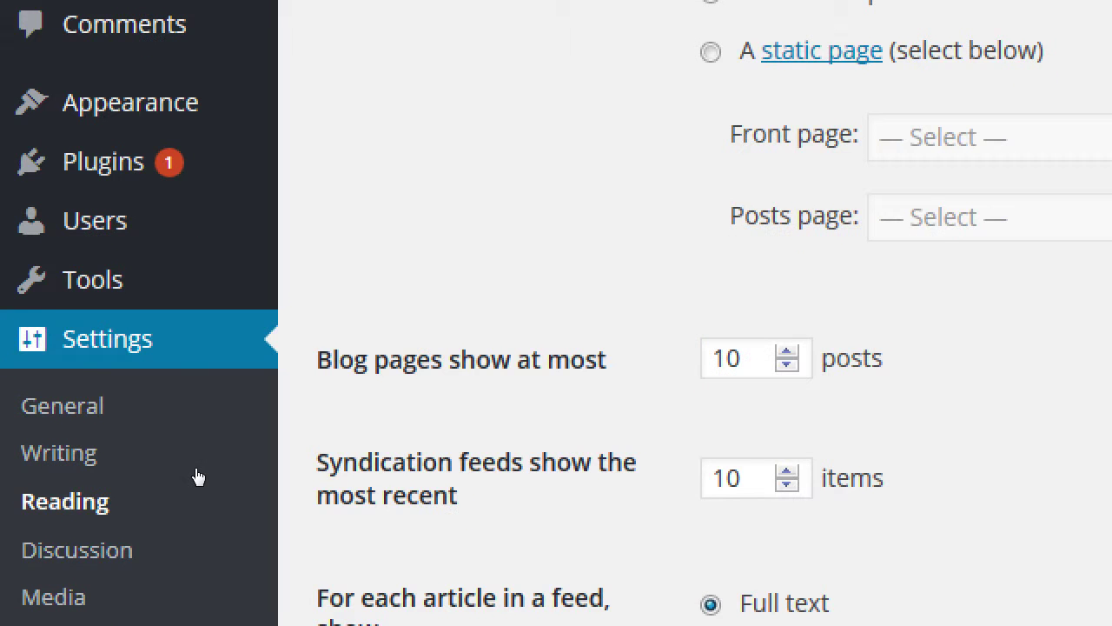
{"action": "left_click_drag", "start_coordinate": [311, 81], "coordinate": [439, 81]}
{"action": "left_click", "coordinate": [340, 35]}
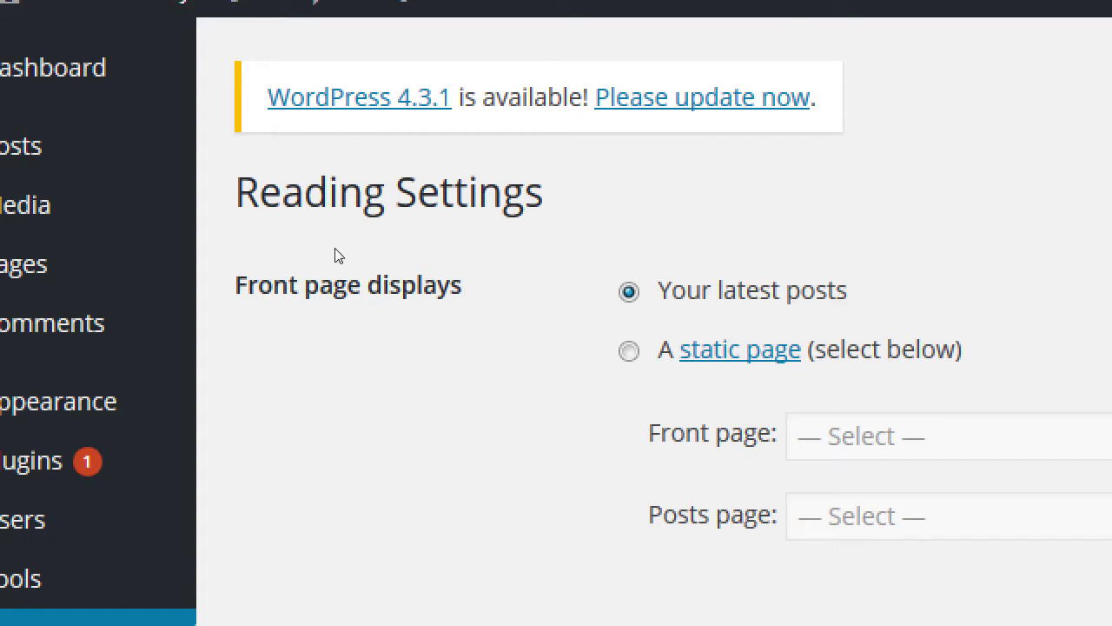
{"action": "left_click", "coordinate": [628, 350]}
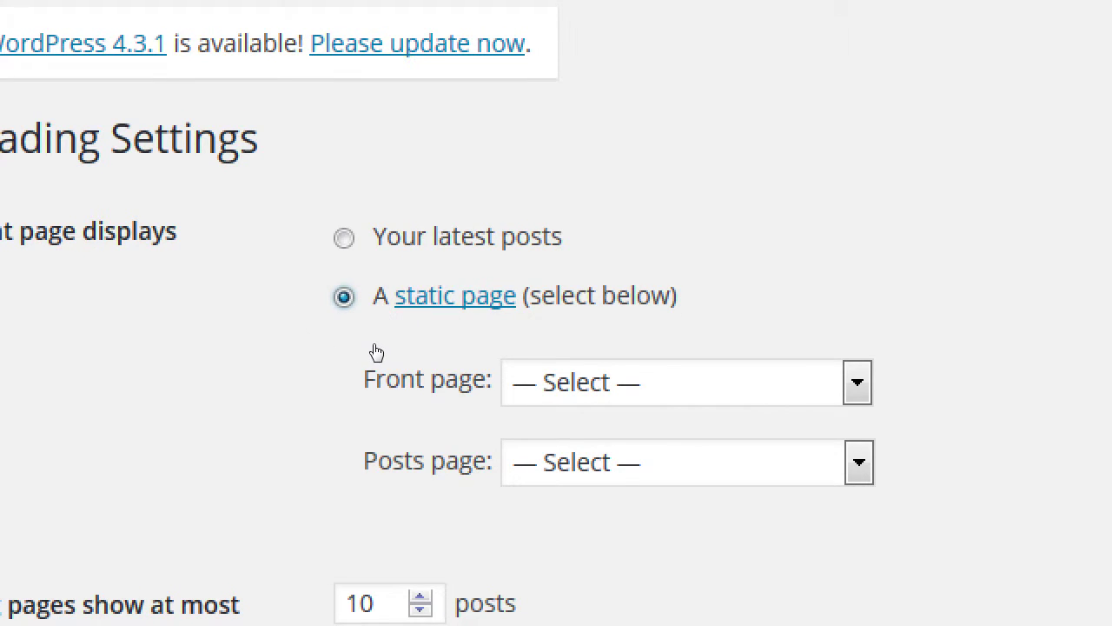
{"action": "left_click_drag", "start_coordinate": [388, 306], "coordinate": [400, 304]}
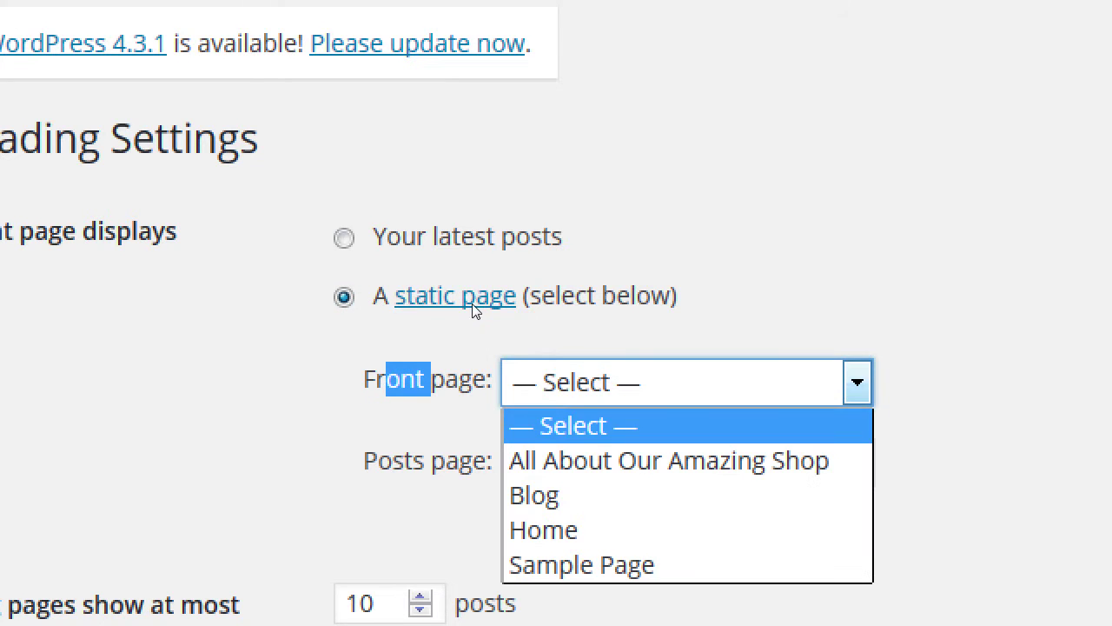
{"action": "key", "text": "Down"}
{"action": "key", "text": "Down"}
{"action": "key", "text": "Down"}
{"action": "key", "text": "Return"}
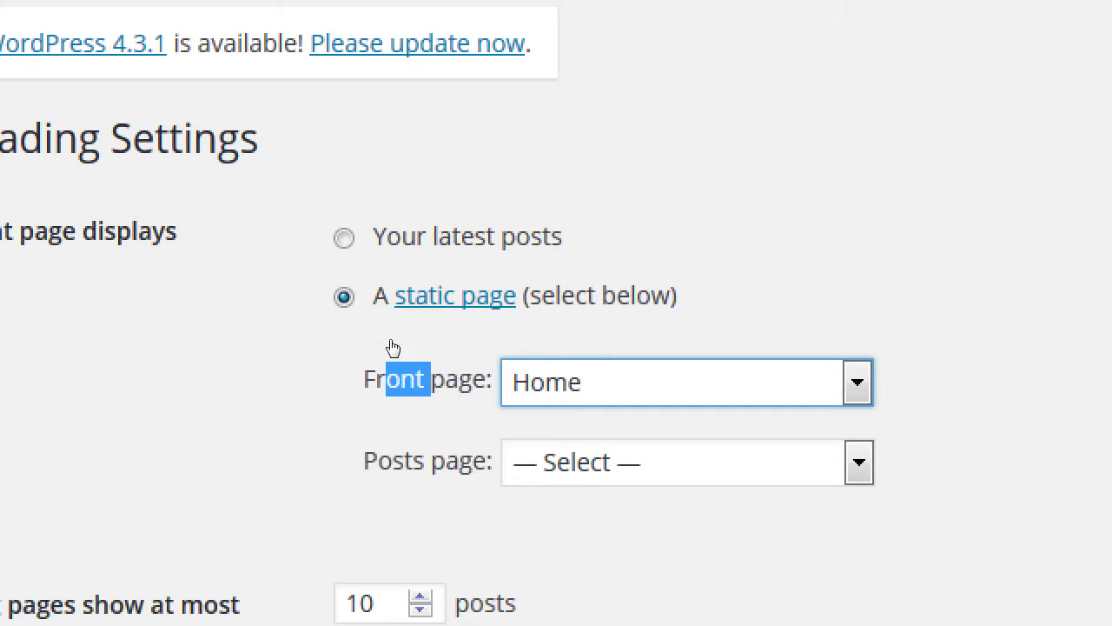
Set Blog as the posts page and save the Reading settings
{"action": "key", "text": "Tab"}
{"action": "key", "text": "alt+Down"}
{"action": "key", "text": "Down"}
{"action": "key", "text": "Down"}
{"action": "key", "text": "Return"}
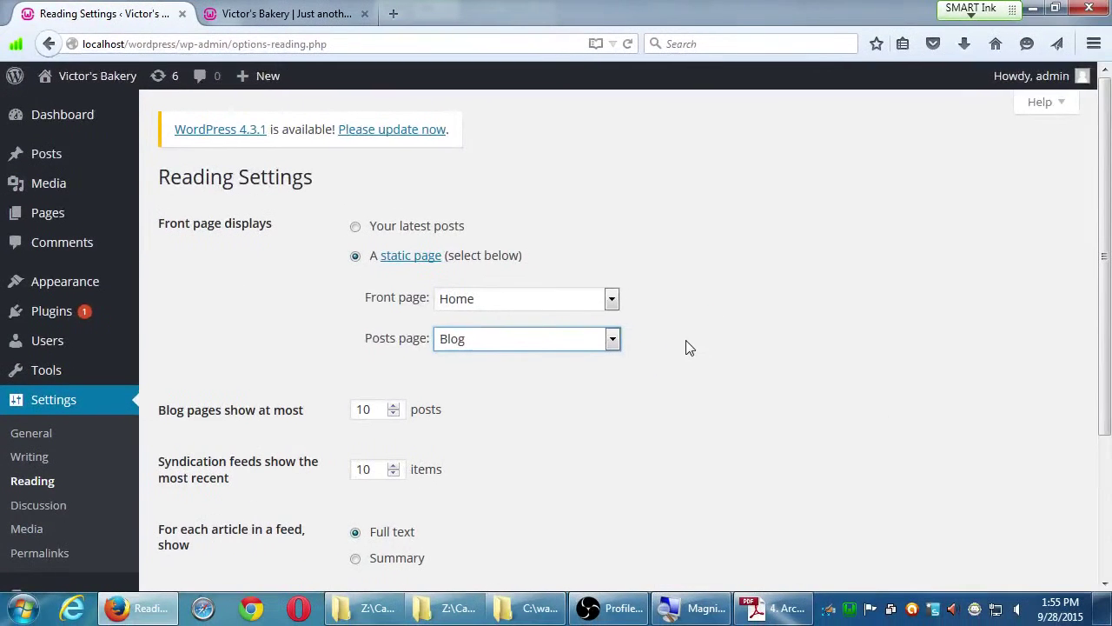
{"action": "scroll", "coordinate": [701, 191], "scroll_direction": "down", "scroll_amount": 3}
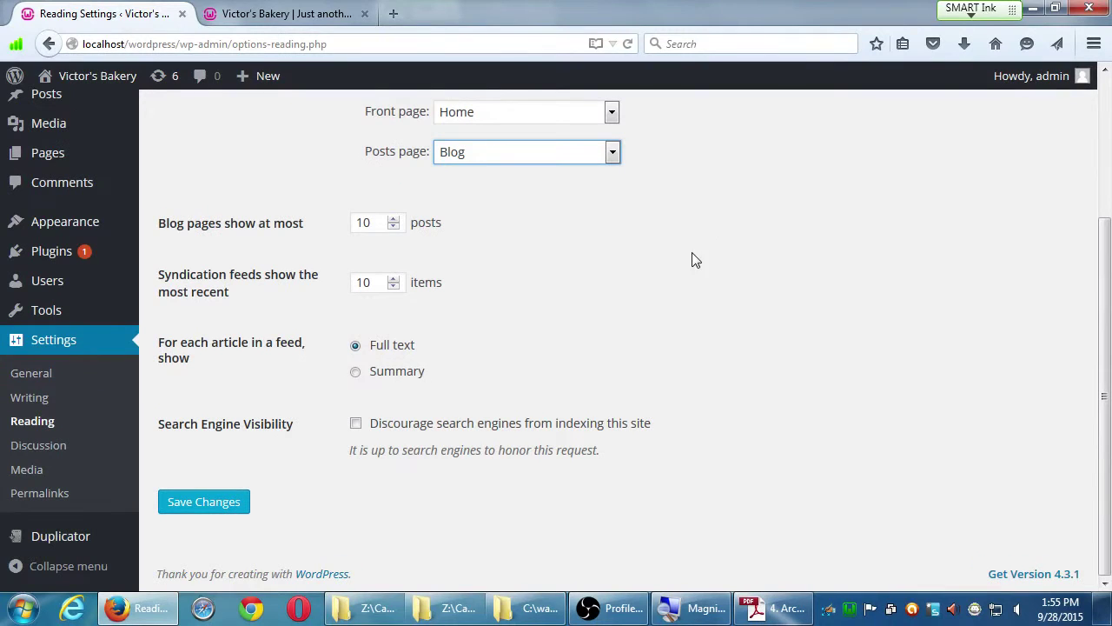
{"action": "left_click", "coordinate": [226, 511]}
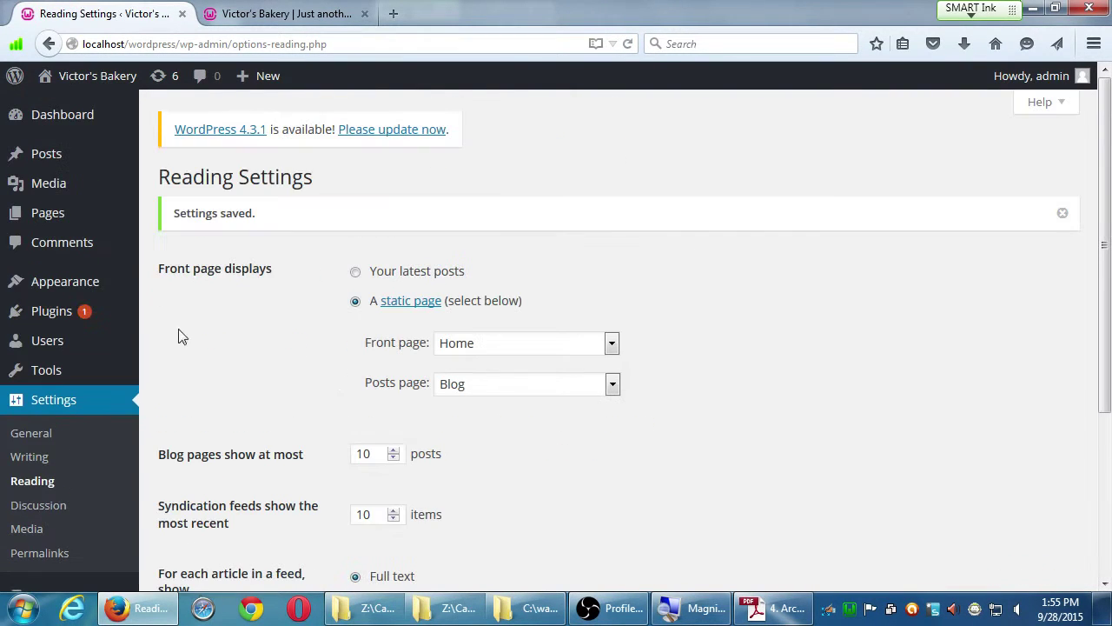
Visit the live site to check the static home page and its navigation, and open the menu editor
{"action": "mouse_move", "coordinate": [87, 78]}
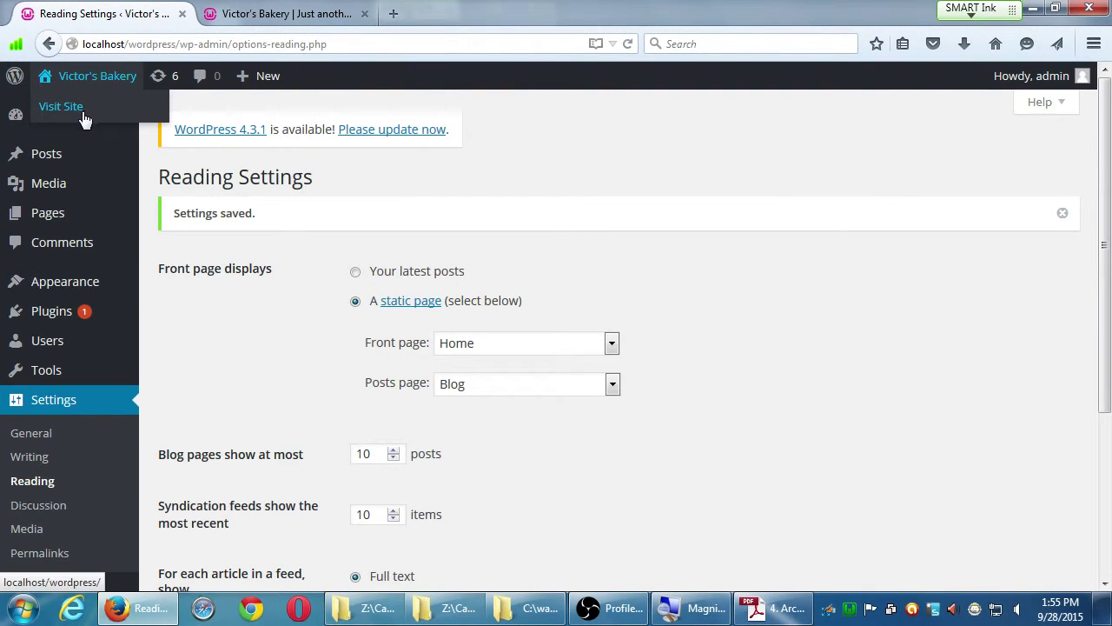
{"action": "left_click", "coordinate": [84, 114]}
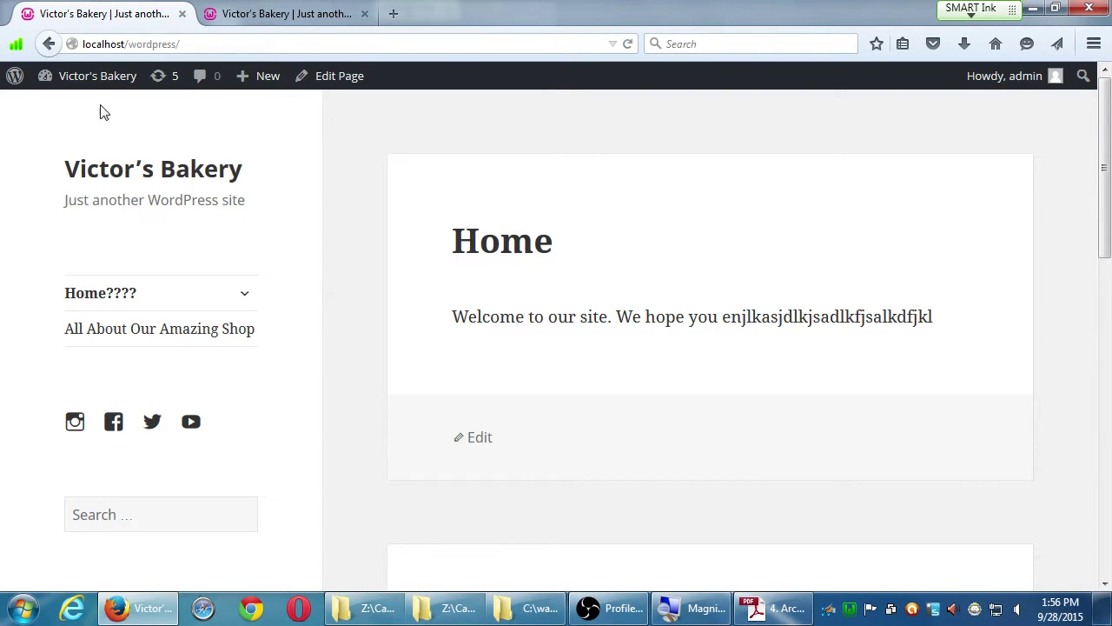
{"action": "mouse_move", "coordinate": [70, 87]}
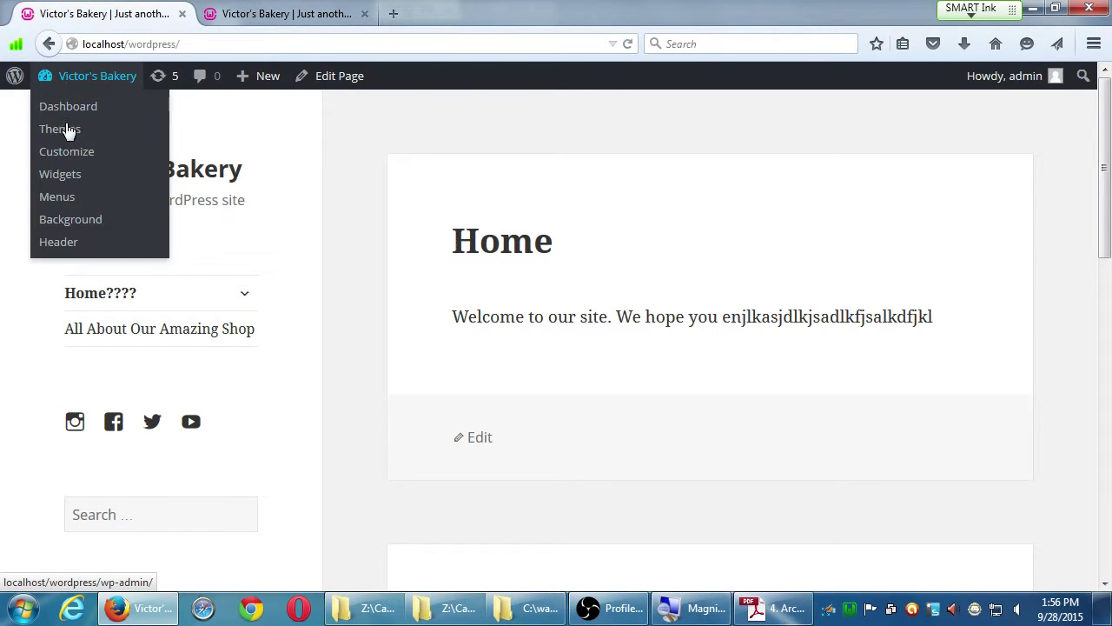
{"action": "left_click", "coordinate": [65, 200]}
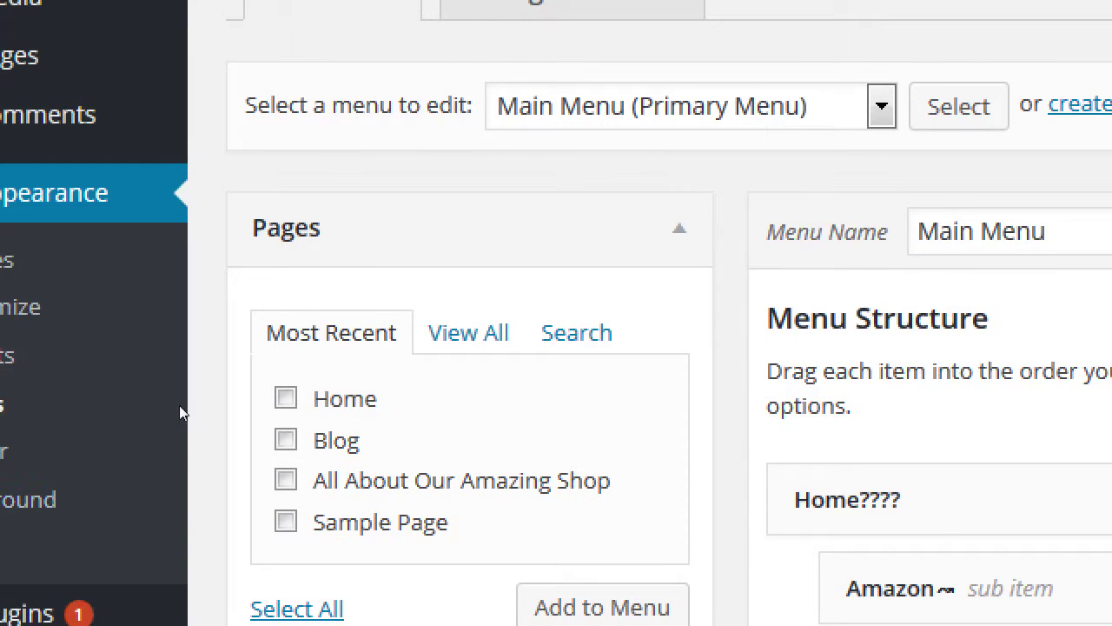
Add the Blog page to the Main Menu and save the menu
{"action": "left_click", "coordinate": [286, 439]}
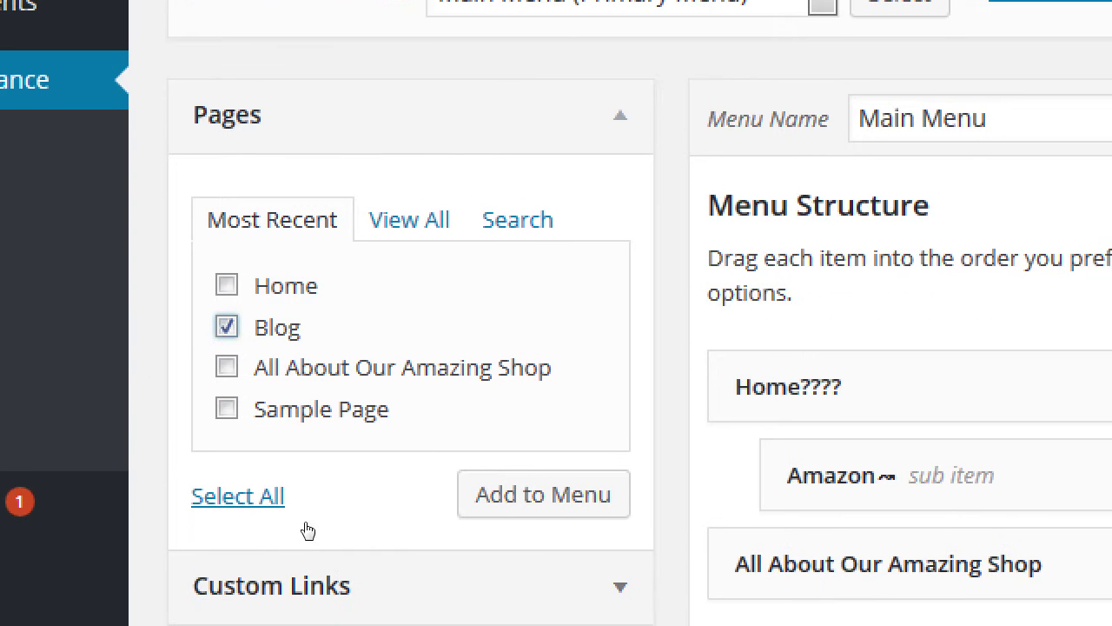
{"action": "key", "text": "Return"}
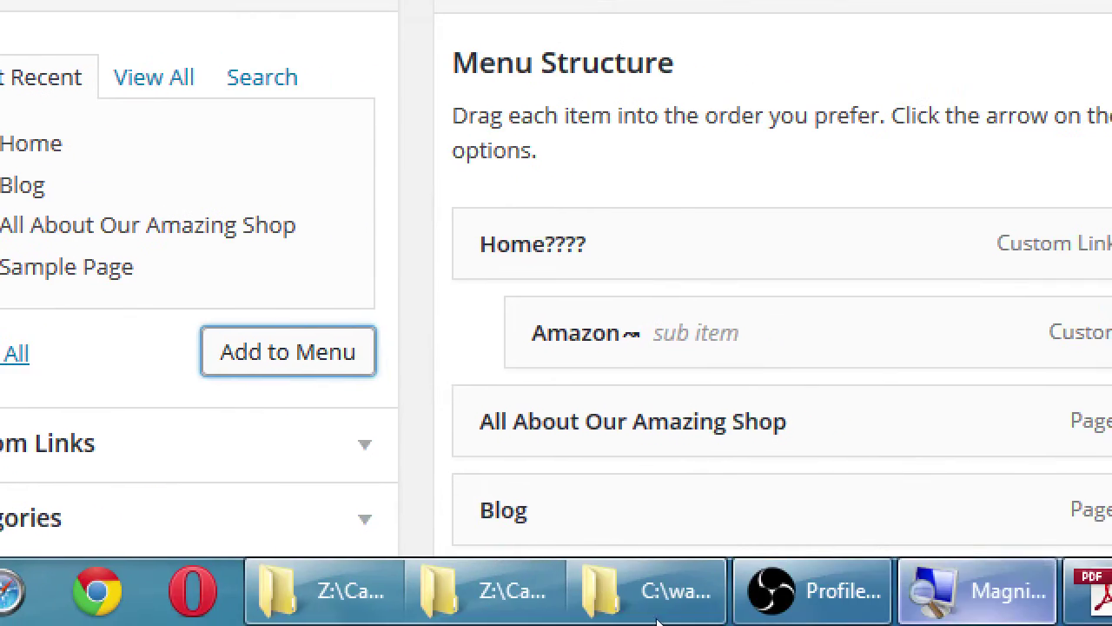
{"action": "scroll", "coordinate": [781, 608], "scroll_direction": "down", "scroll_amount": 2}
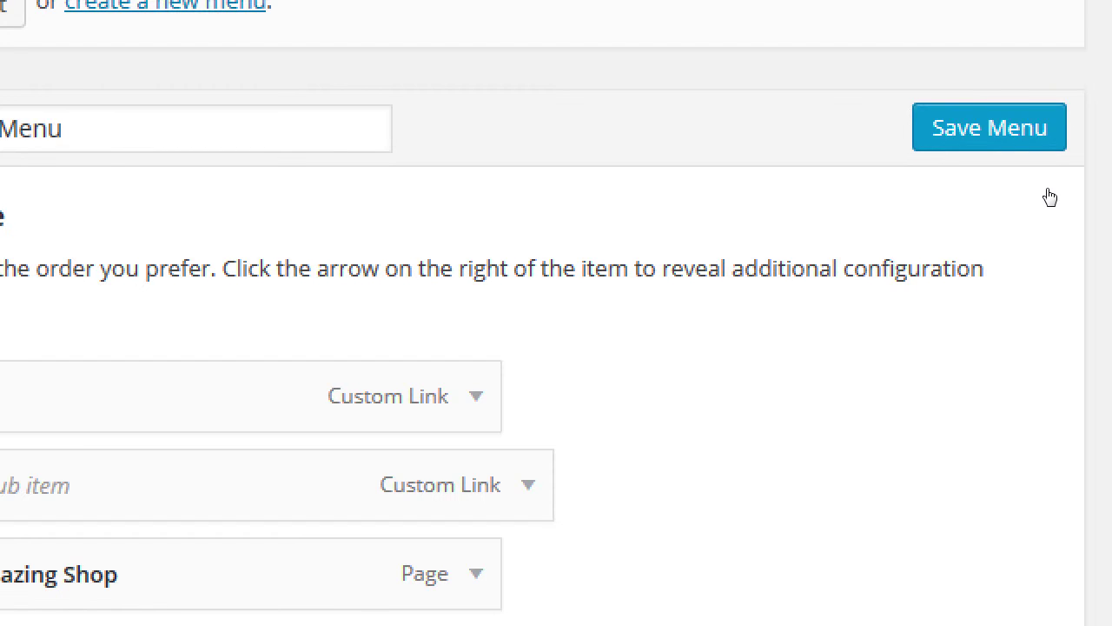
{"action": "key", "text": "Tab"}
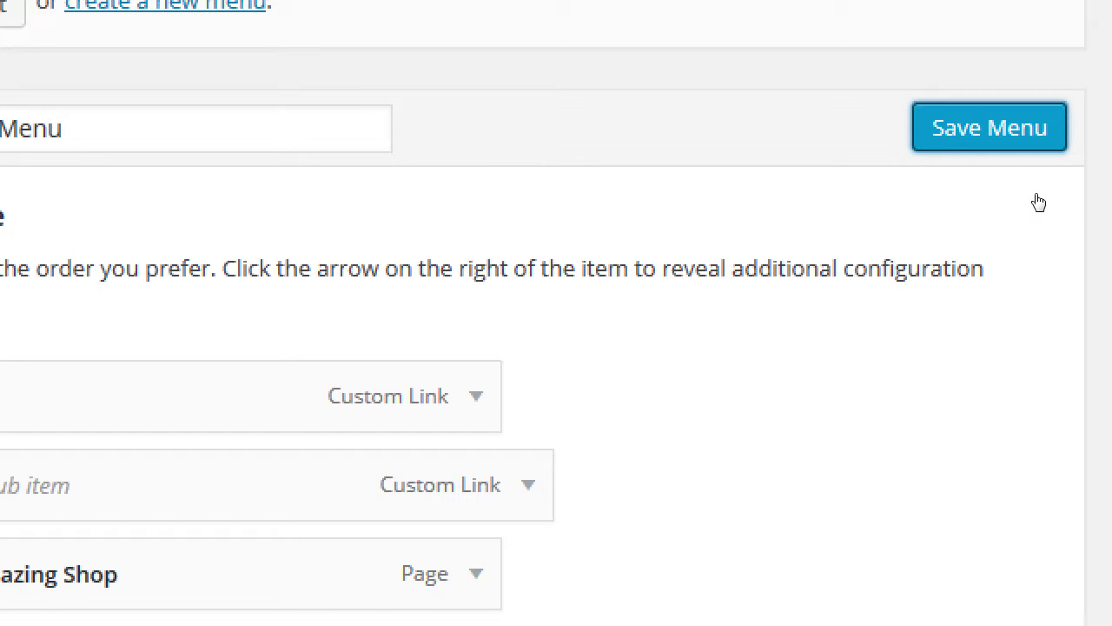
{"action": "key", "text": "Return"}
Refresh the live site in the other tab, open Blog from its navigation, and review the posts shown there
{"action": "key", "text": "ctrl+Tab"}
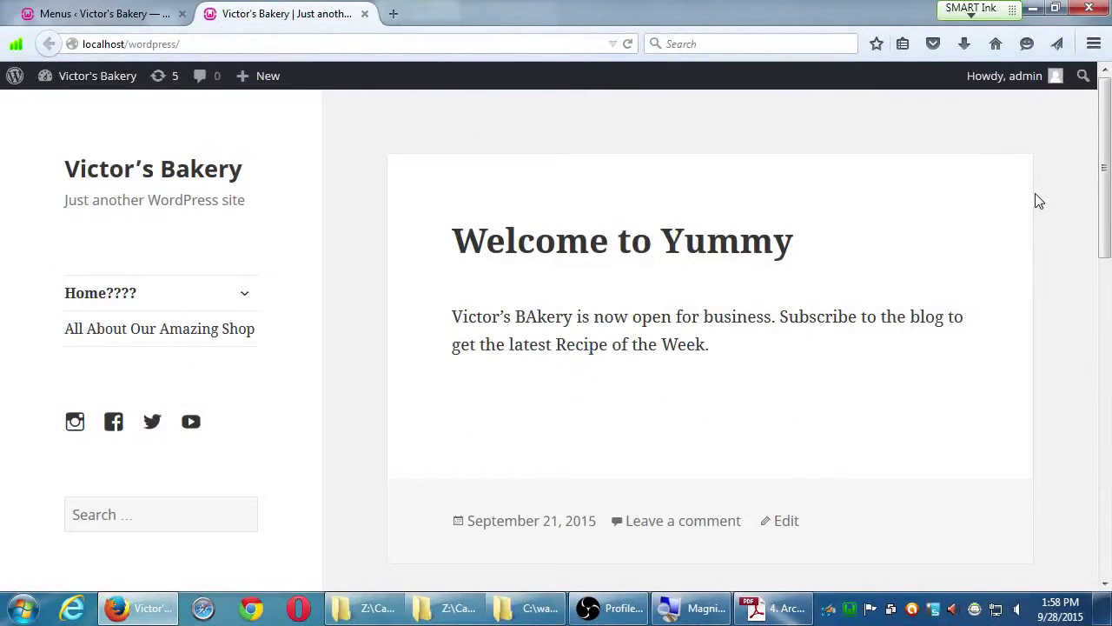
{"action": "key", "text": "F5"}
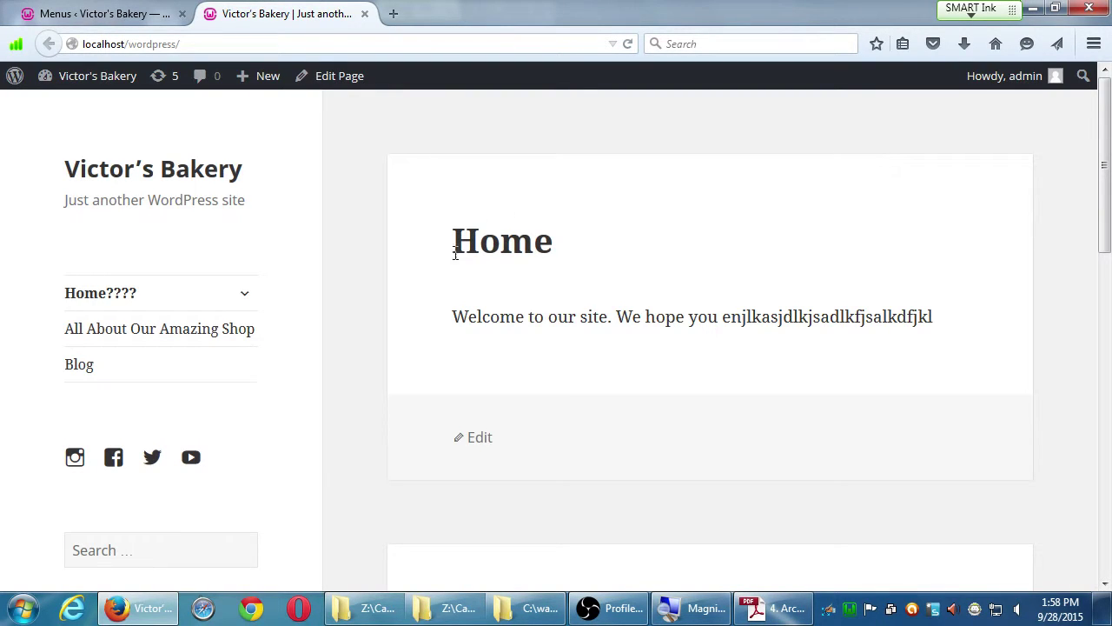
{"action": "left_click", "coordinate": [91, 367]}
{"action": "scroll", "coordinate": [857, 347], "scroll_direction": "down", "scroll_amount": 6}
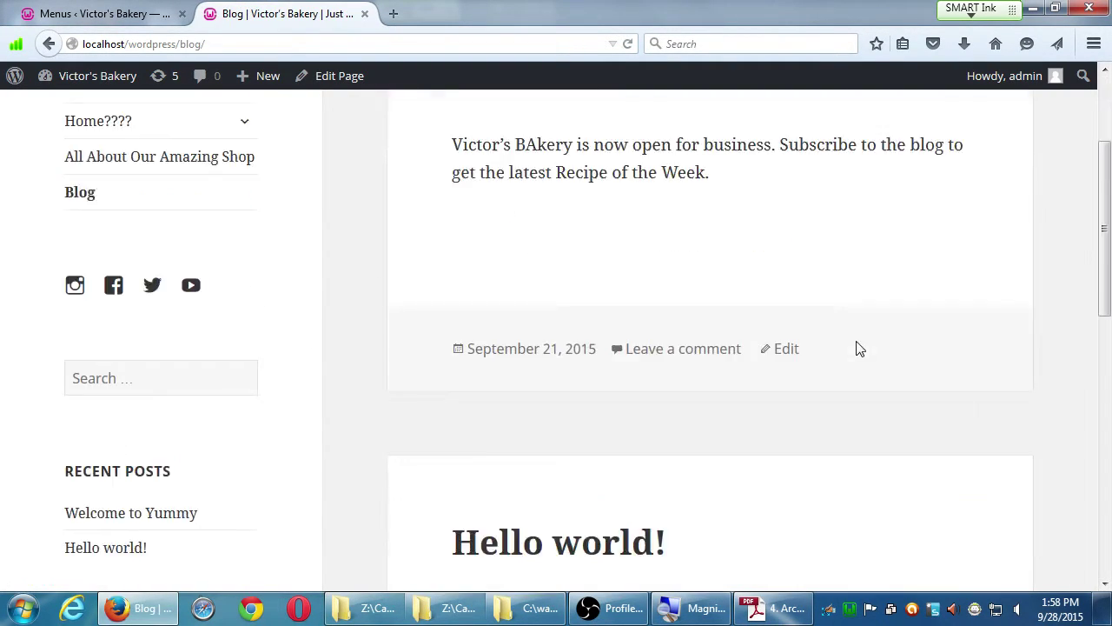
{"action": "scroll", "coordinate": [855, 347], "scroll_direction": "down", "scroll_amount": 4}
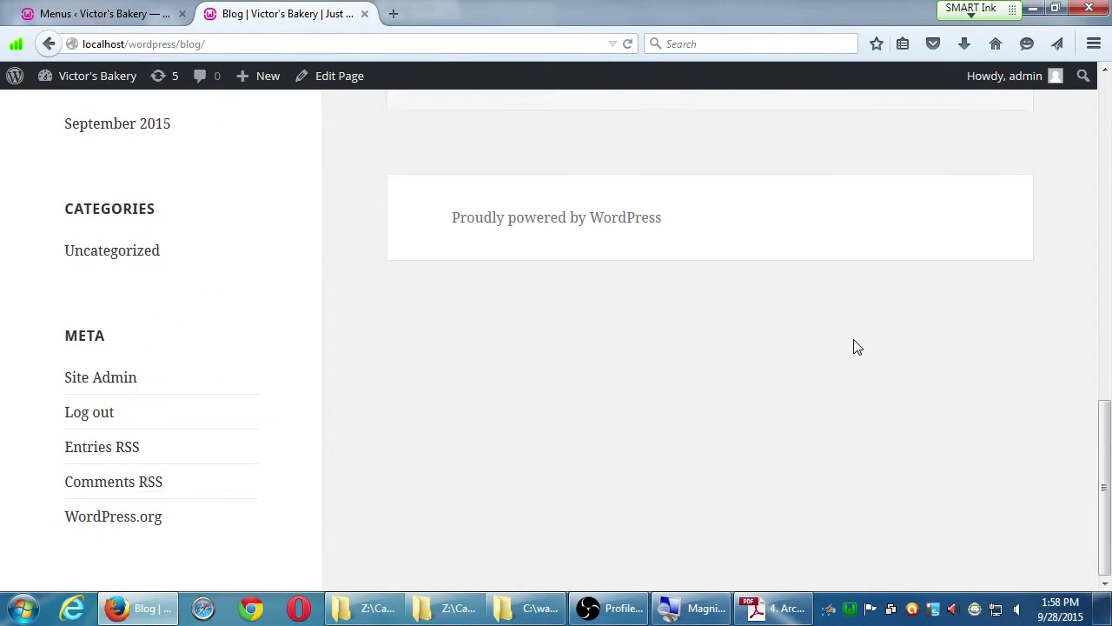
{"action": "scroll", "coordinate": [855, 347], "scroll_direction": "up", "scroll_amount": 8}
{"action": "scroll", "coordinate": [856, 343], "scroll_direction": "up", "scroll_amount": 1}
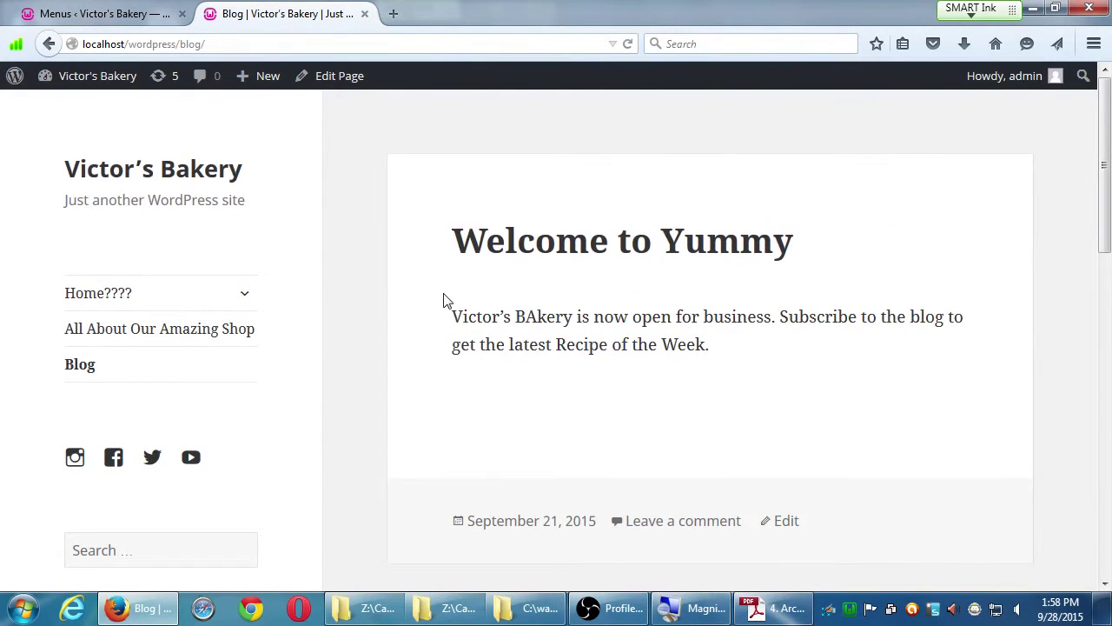
Compare the live site's static home page with its Blog page using the site navigation
{"action": "left_click", "coordinate": [95, 295]}
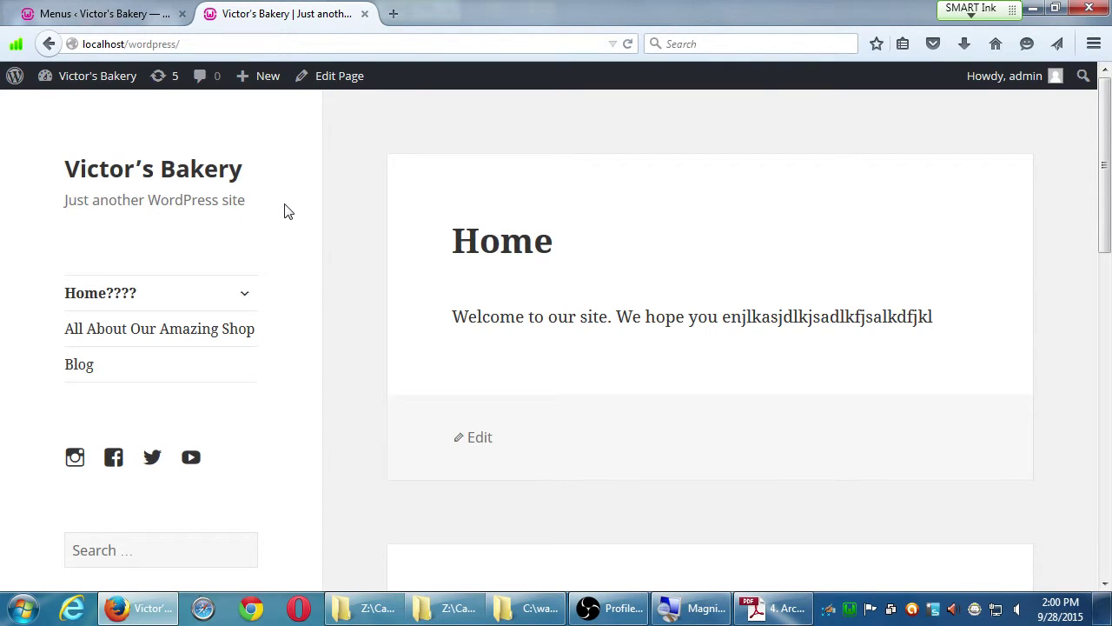
{"action": "left_click", "coordinate": [139, 13]}
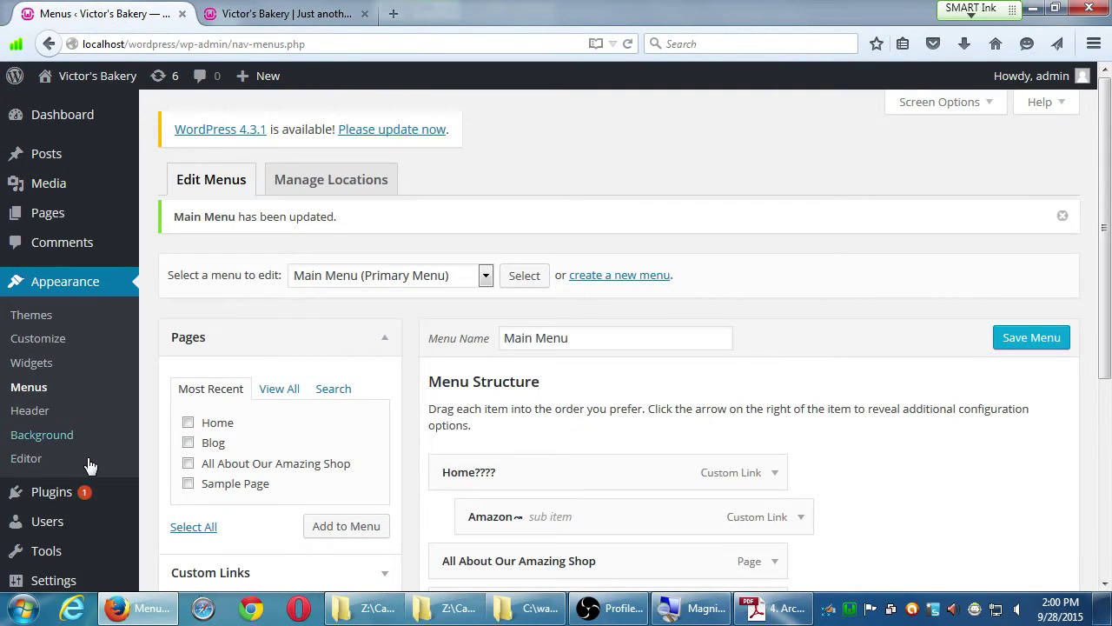
{"action": "left_click", "coordinate": [257, 10]}
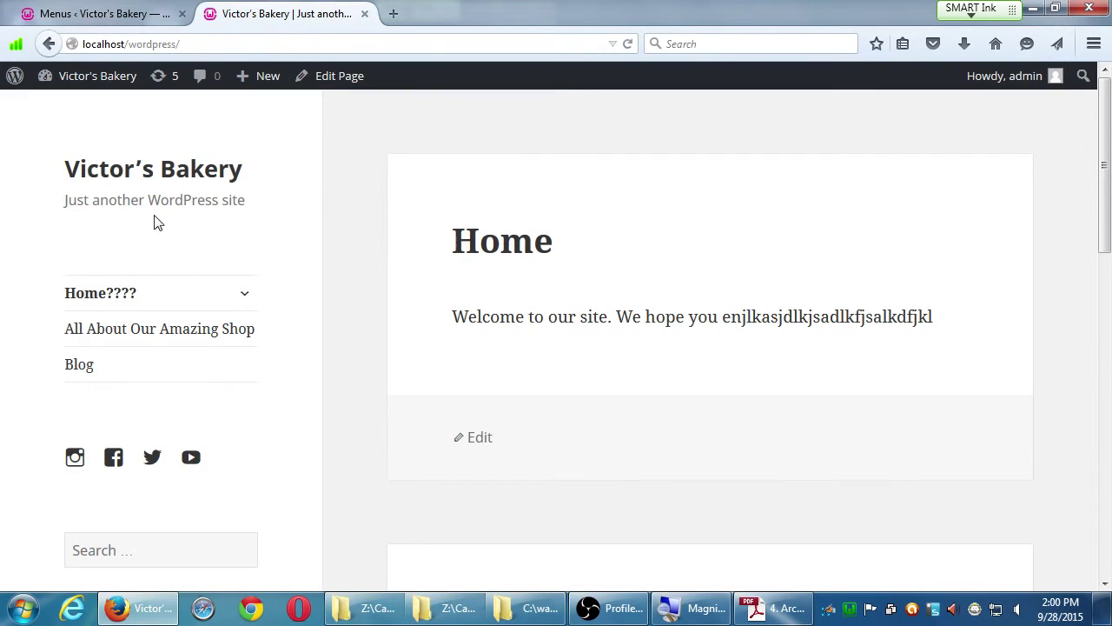
{"action": "left_click", "coordinate": [93, 366]}
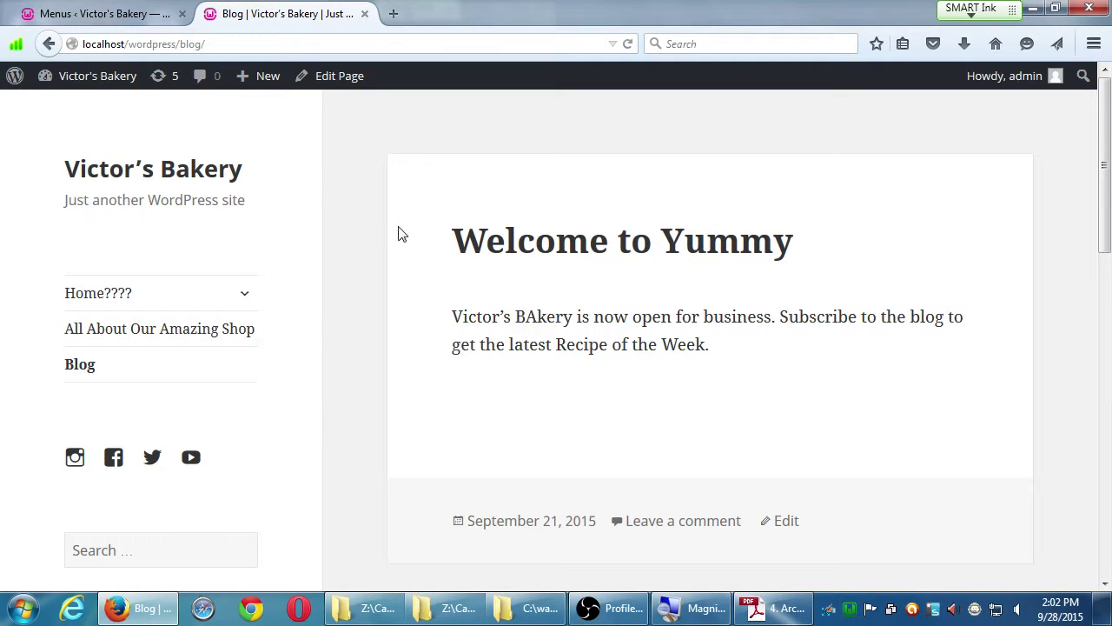
Start a new post and title it "Recipe of the Month: Key Lime Pie"
{"action": "mouse_move", "coordinate": [265, 80]}
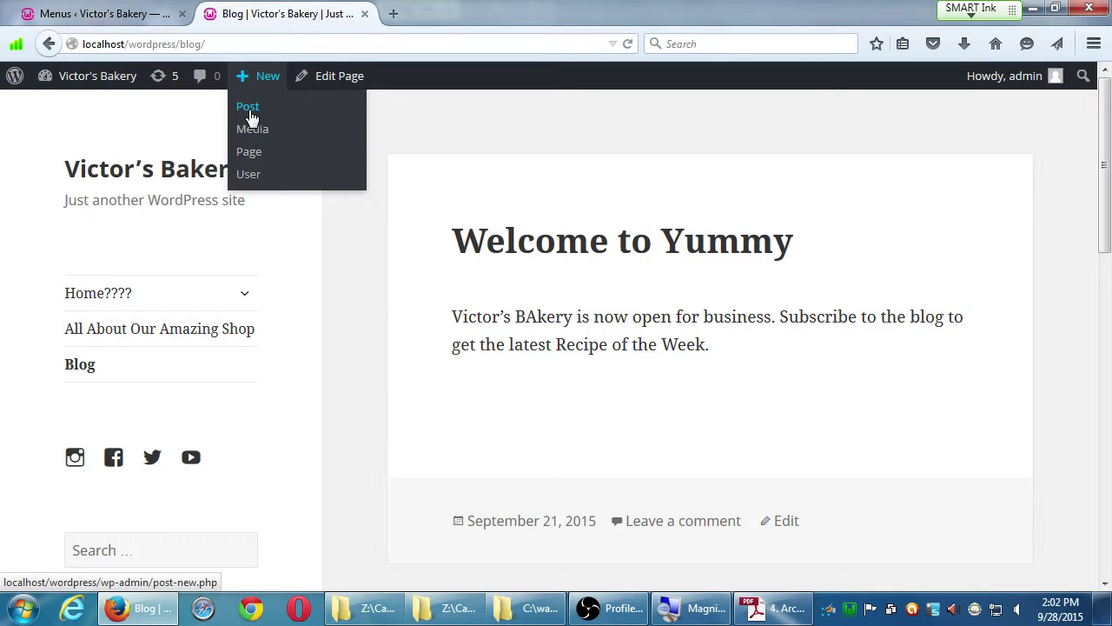
{"action": "left_click", "coordinate": [248, 108]}
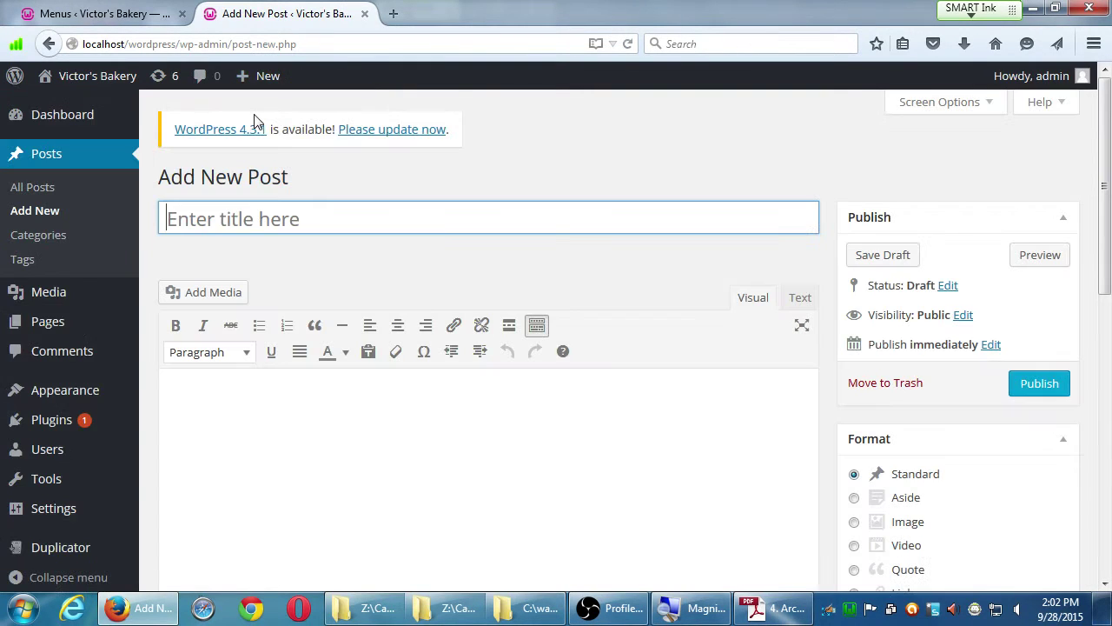
{"action": "left_click", "coordinate": [439, 220]}
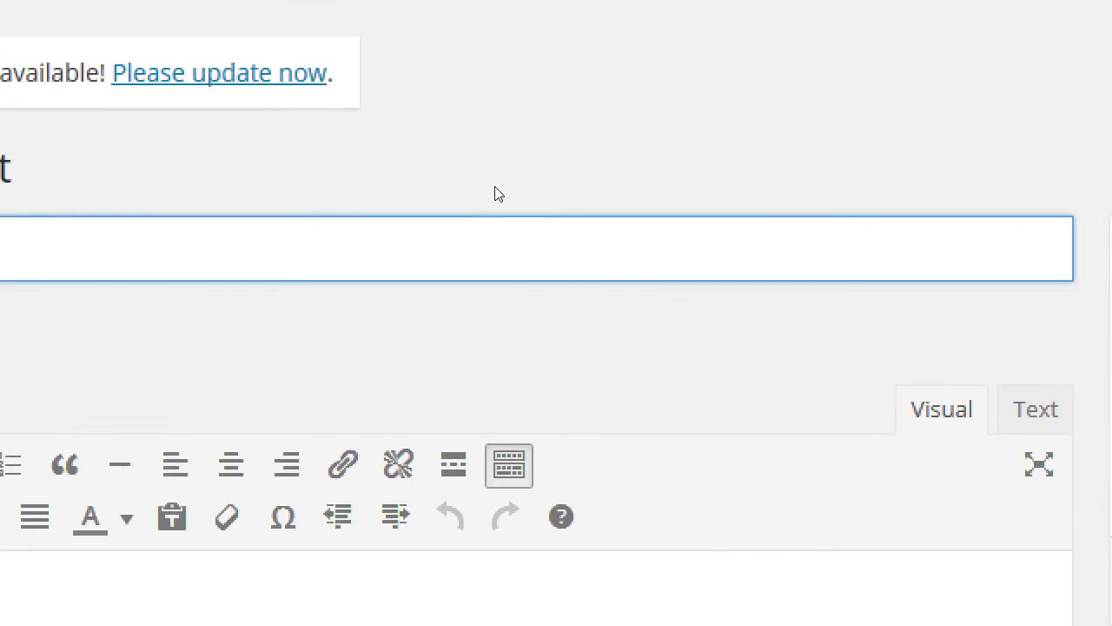
{"action": "type", "text": "reci"}
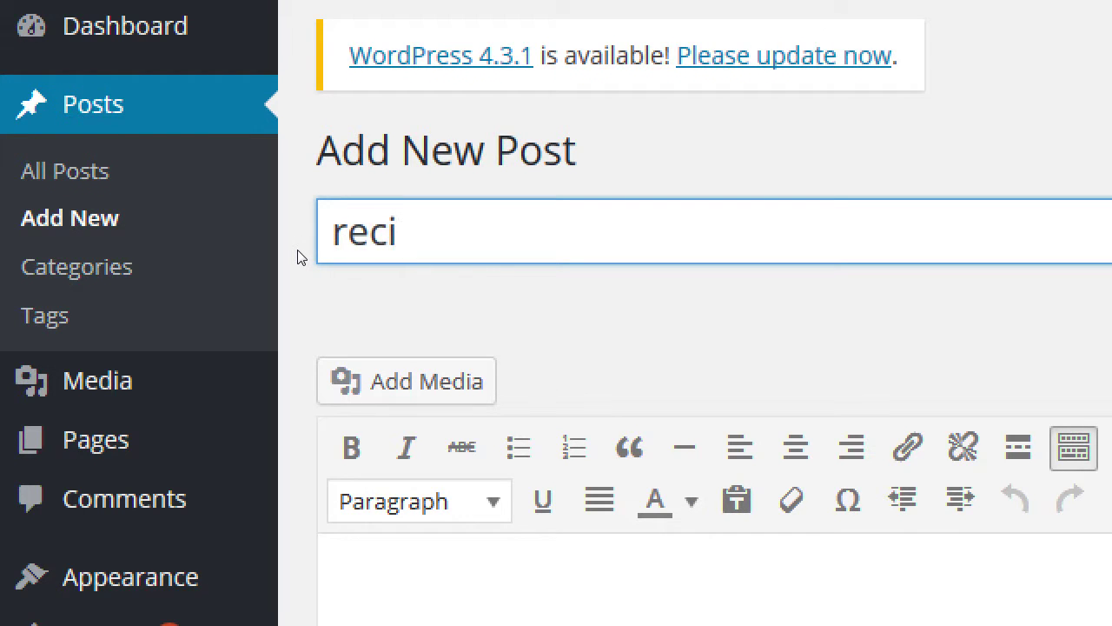
{"action": "key", "text": "ctrl+a"}
{"action": "type", "text": "Reci"}
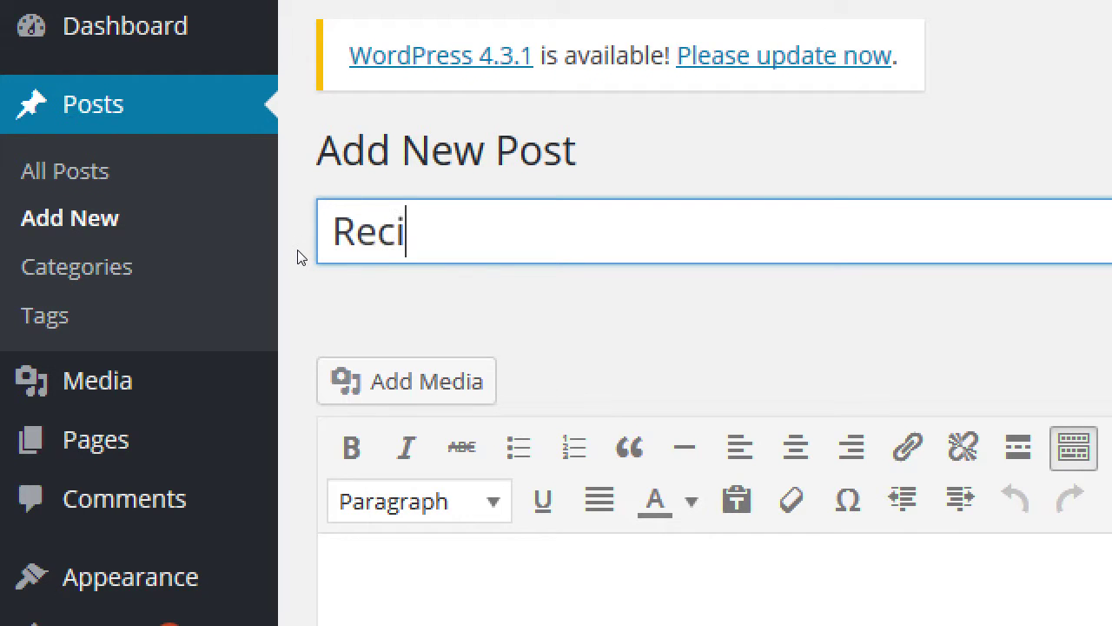
{"action": "type", "text": "pe of the Month:"}
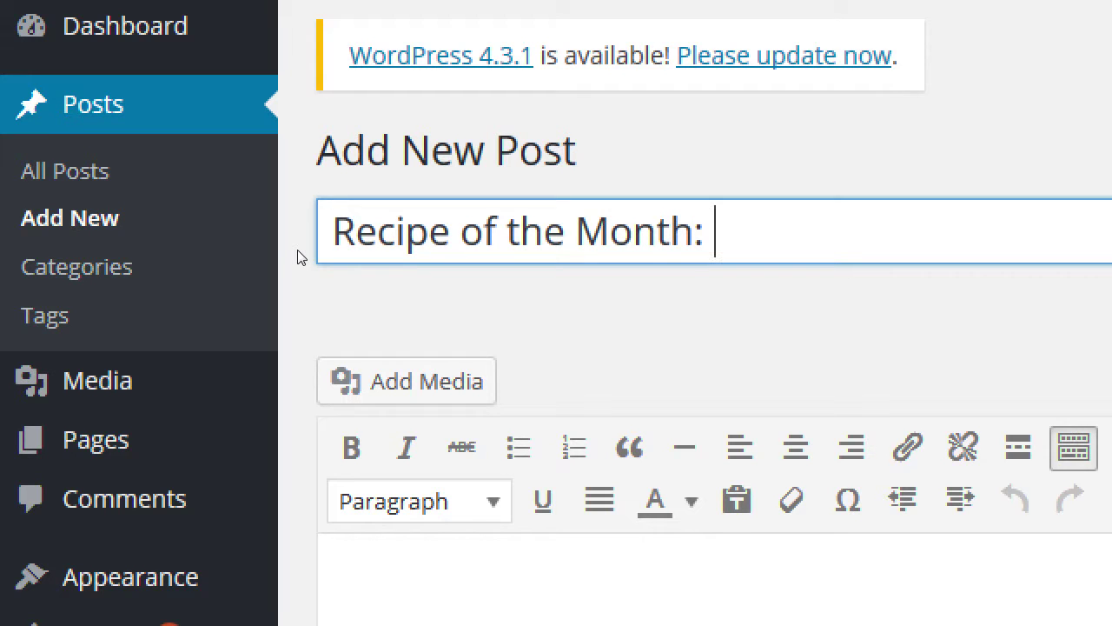
{"action": "type", "text": " Key"}
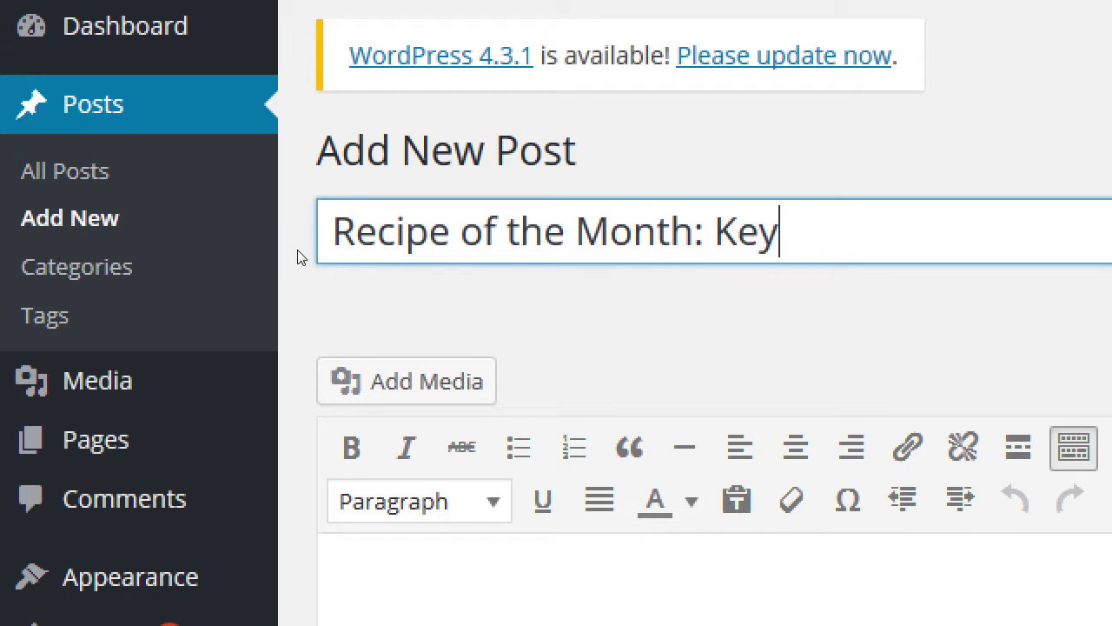
{"action": "type", "text": " Lime Pie"}
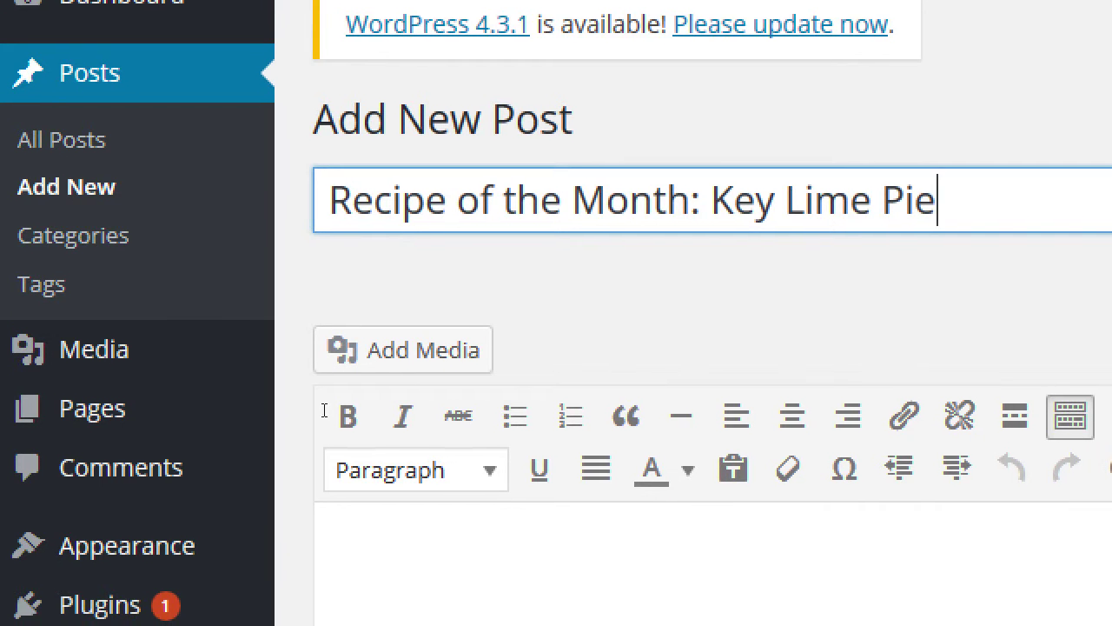
{"action": "key", "text": "Tab"}
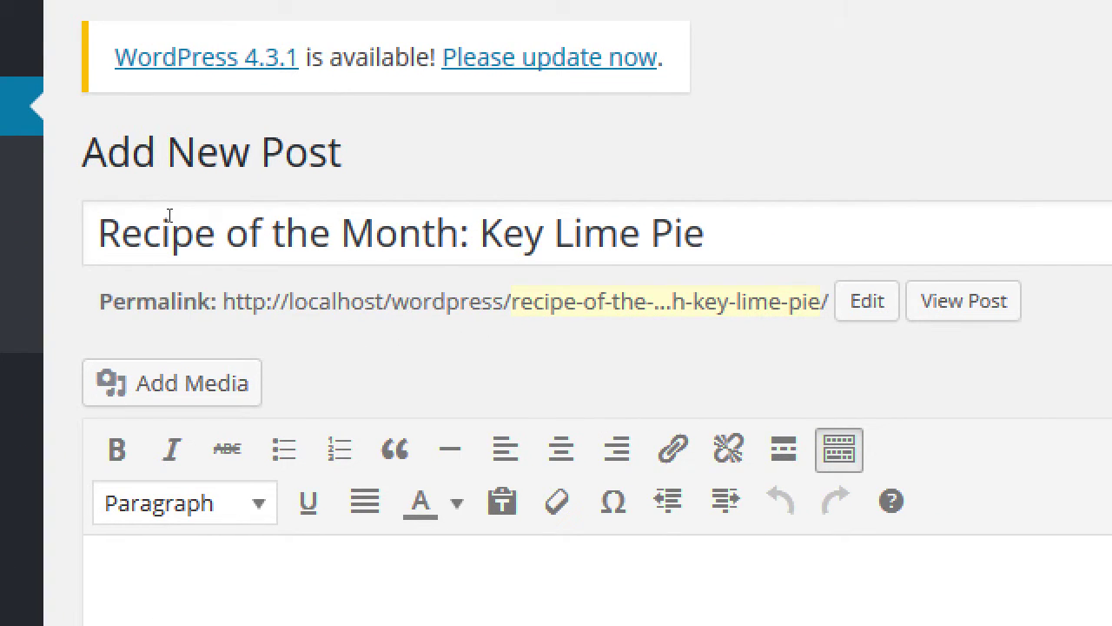
Change the new post's permalink slug to key-lime-pie-recipe
{"action": "left_click_drag", "start_coordinate": [98, 231], "coordinate": [573, 231]}
{"action": "left_click_drag", "start_coordinate": [410, 221], "coordinate": [485, 221]}
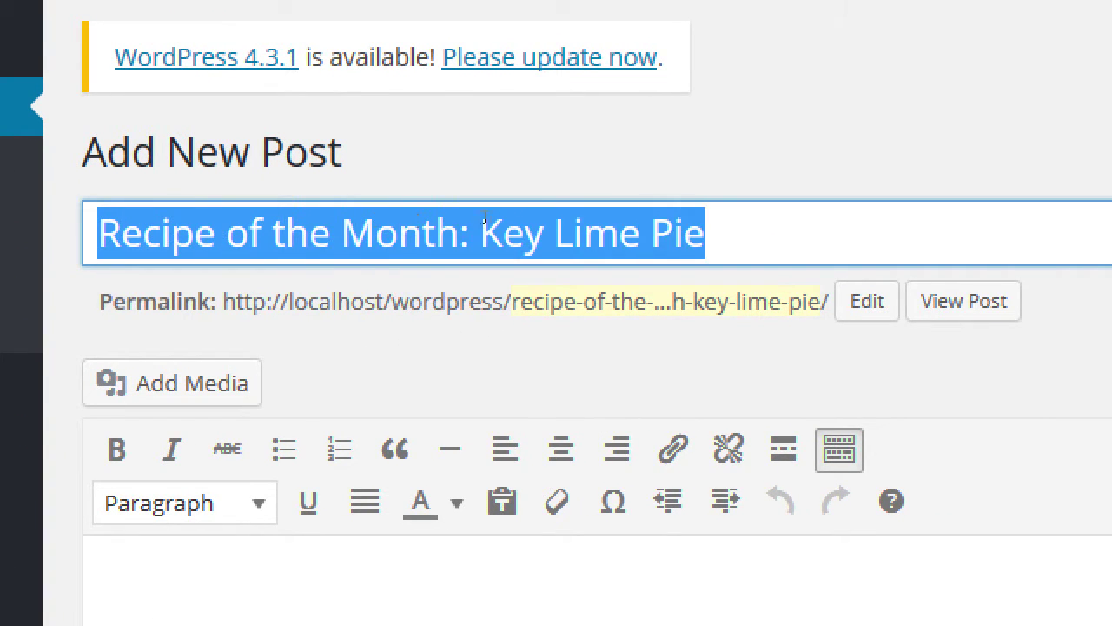
{"action": "left_click", "coordinate": [489, 223]}
{"action": "left_click_drag", "start_coordinate": [705, 233], "coordinate": [197, 209]}
{"action": "key", "text": "Return"}
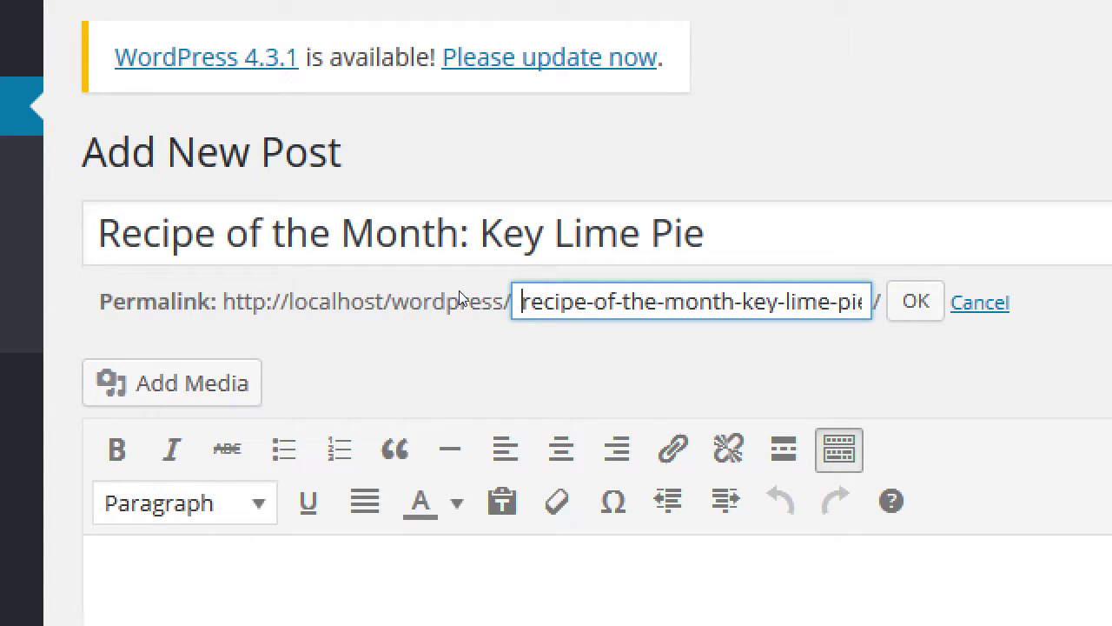
{"action": "key", "text": "Delete"}
{"action": "key", "text": "Delete"}
{"action": "key", "text": "Delete"}
{"action": "key", "text": "Delete"}
{"action": "key", "text": "Delete"}
{"action": "key", "text": "Delete"}
{"action": "key", "text": "Delete"}
{"action": "key", "text": "Delete"}
{"action": "key", "text": "Delete"}
{"action": "key", "text": "Delete"}
{"action": "key", "text": "Delete"}
{"action": "key", "text": "Delete"}
{"action": "key", "text": "Delete"}
{"action": "key", "text": "Delete"}
{"action": "key", "text": "Delete"}
{"action": "key", "text": "Delete"}
{"action": "key", "text": "Delete"}
{"action": "key", "text": "Delete"}
{"action": "key", "text": "Delete"}
{"action": "key", "text": "Delete"}
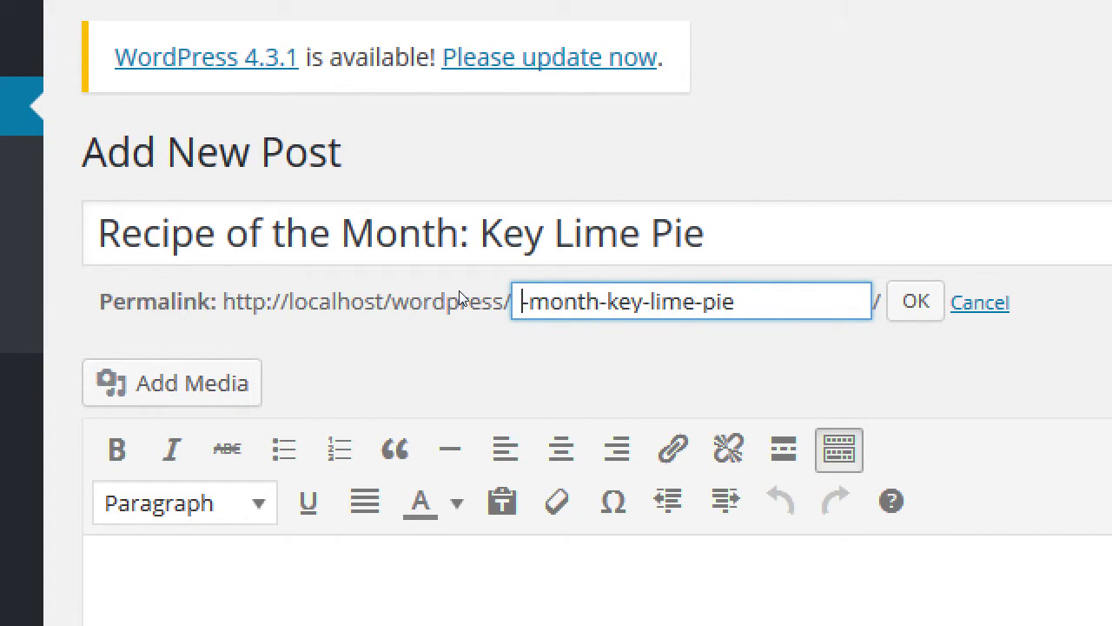
{"action": "key", "text": "End"}
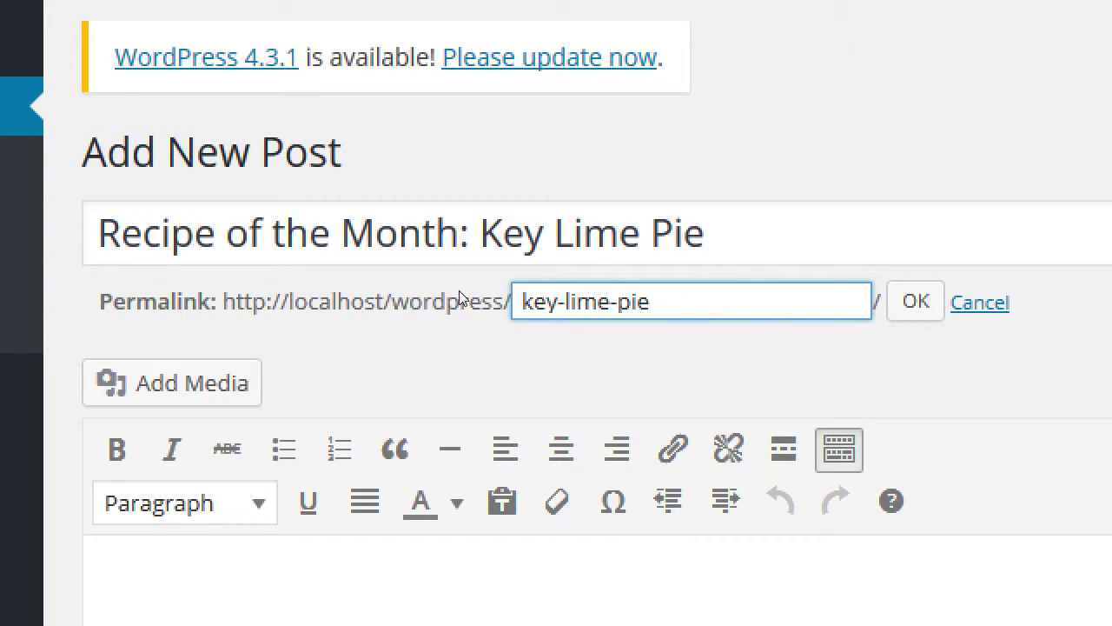
{"action": "type", "text": "-recipe"}
{"action": "key", "text": "Return"}
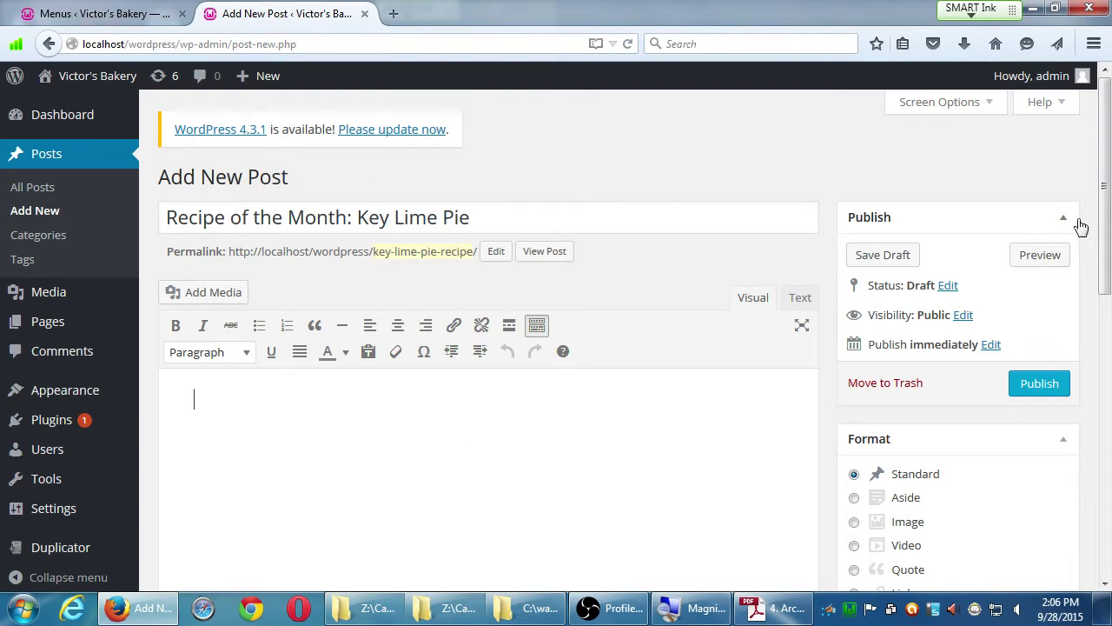
Look over the post's publishing and format options and the Insert Media dialog, closing the dialog without inserting anything
{"action": "scroll", "coordinate": [1098, 278], "scroll_direction": "down", "scroll_amount": 3}
{"action": "scroll", "coordinate": [1097, 278], "scroll_direction": "up", "scroll_amount": 1}
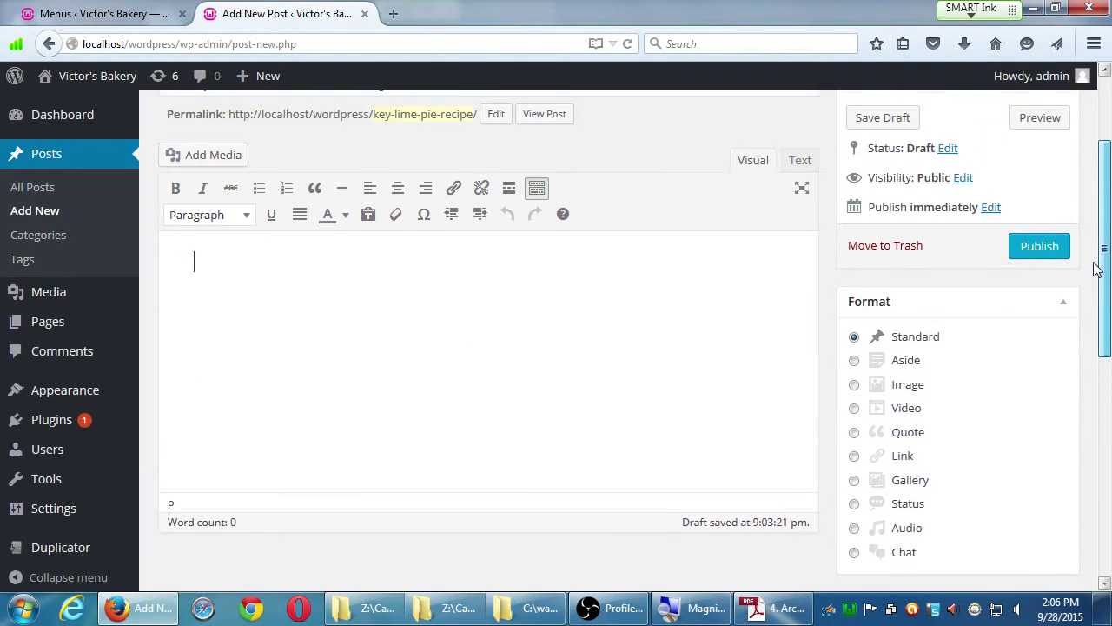
{"action": "scroll", "coordinate": [1097, 248], "scroll_direction": "down", "scroll_amount": 1}
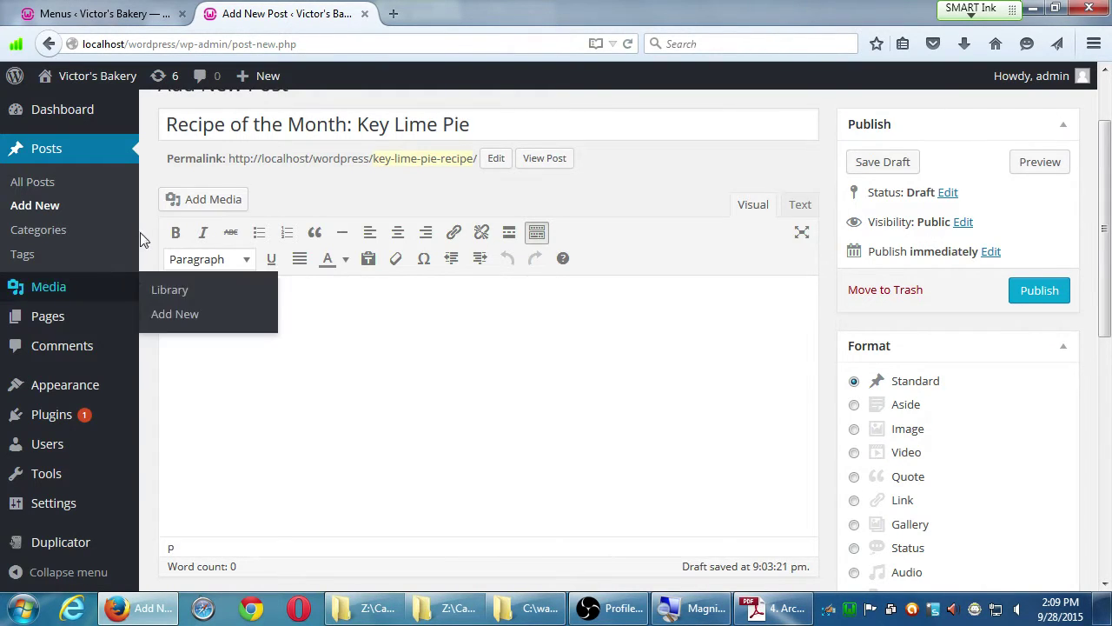
{"action": "left_click", "coordinate": [191, 207]}
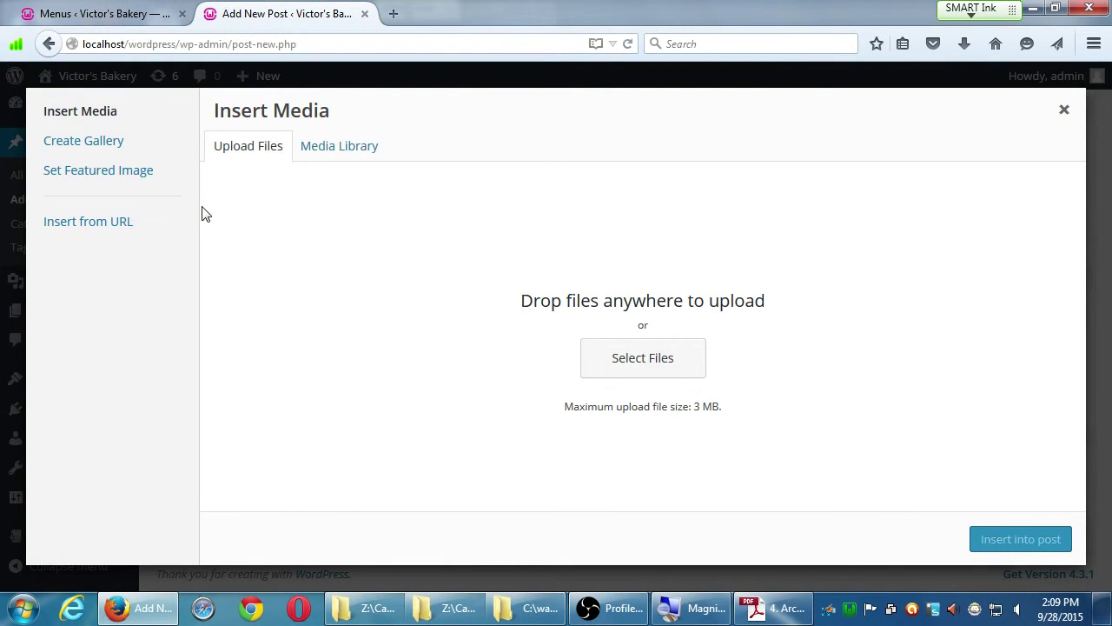
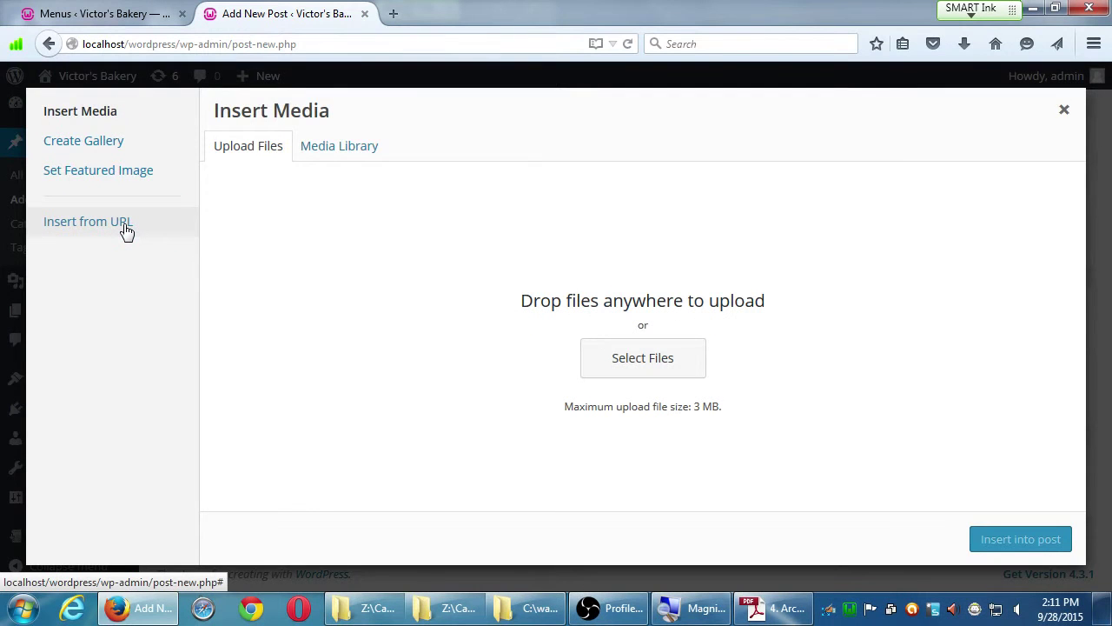
{"action": "key", "text": "Escape"}
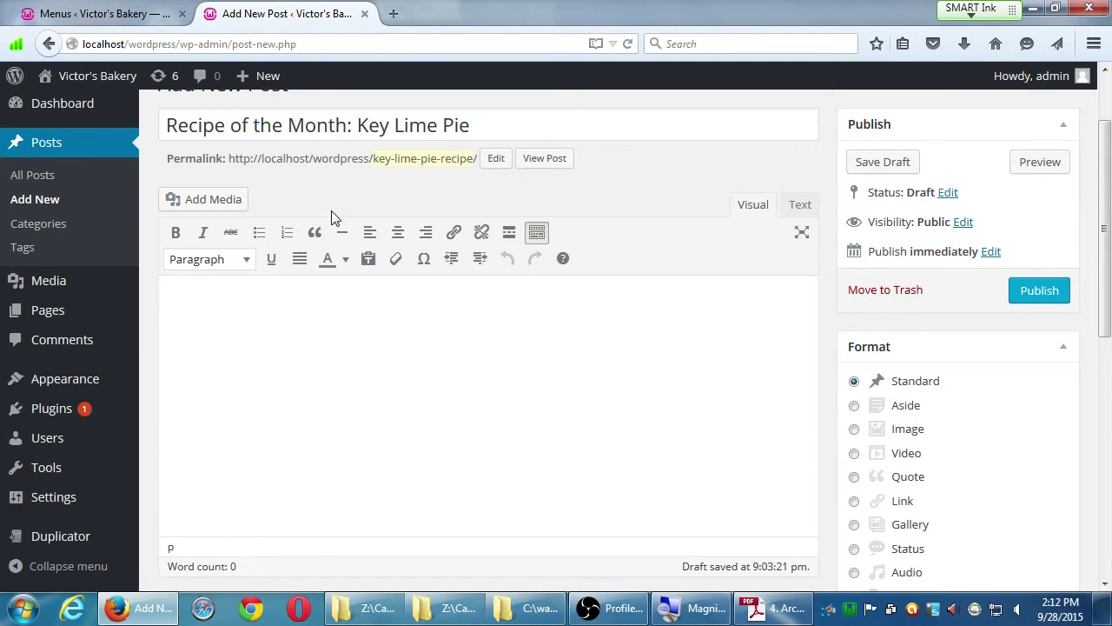
{"action": "left_click", "coordinate": [230, 210]}
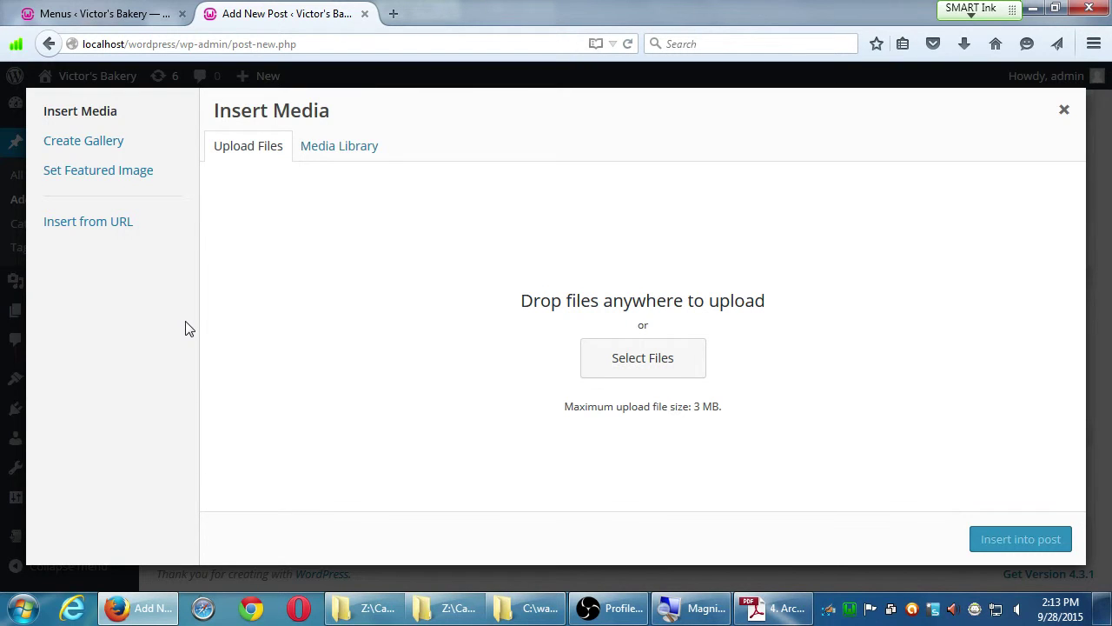
{"action": "key", "text": "Escape"}
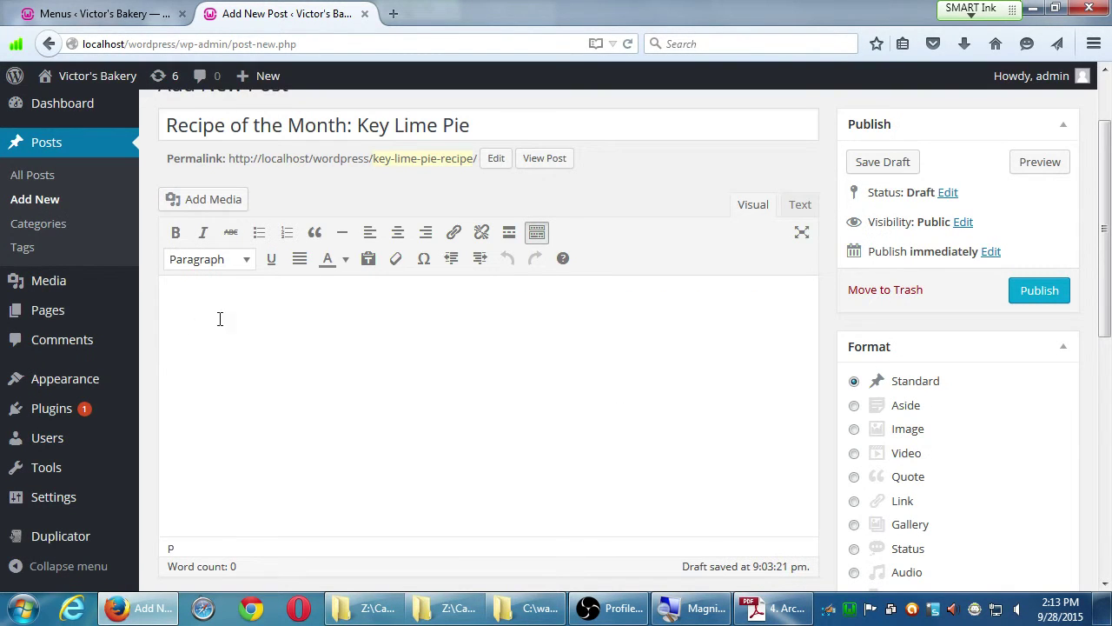
Place the cursor in the empty post body, open youtube.com in a new browser tab, and dismiss the Flash plugin notice
{"action": "left_click_drag", "start_coordinate": [1108, 203], "coordinate": [1097, 157]}
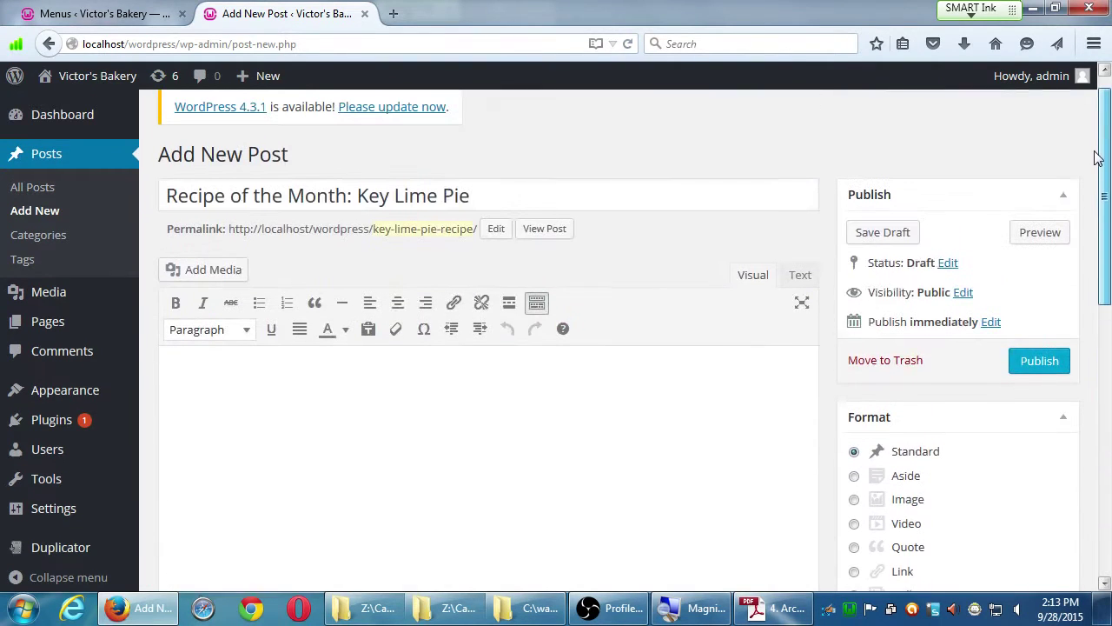
{"action": "left_click", "coordinate": [324, 393]}
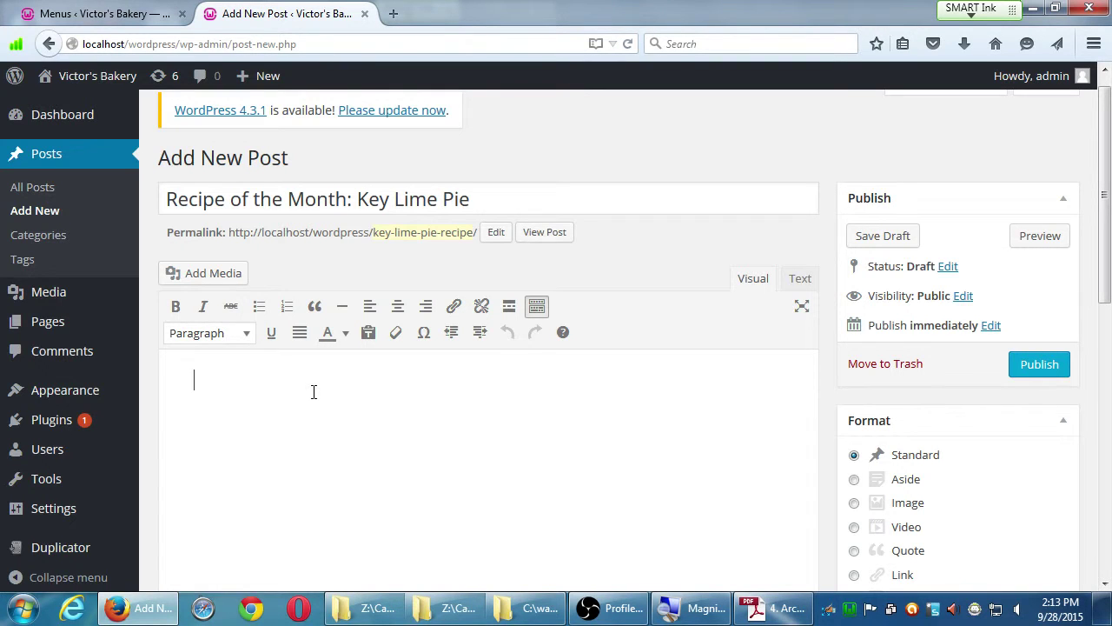
{"action": "key", "text": "ctrl+t"}
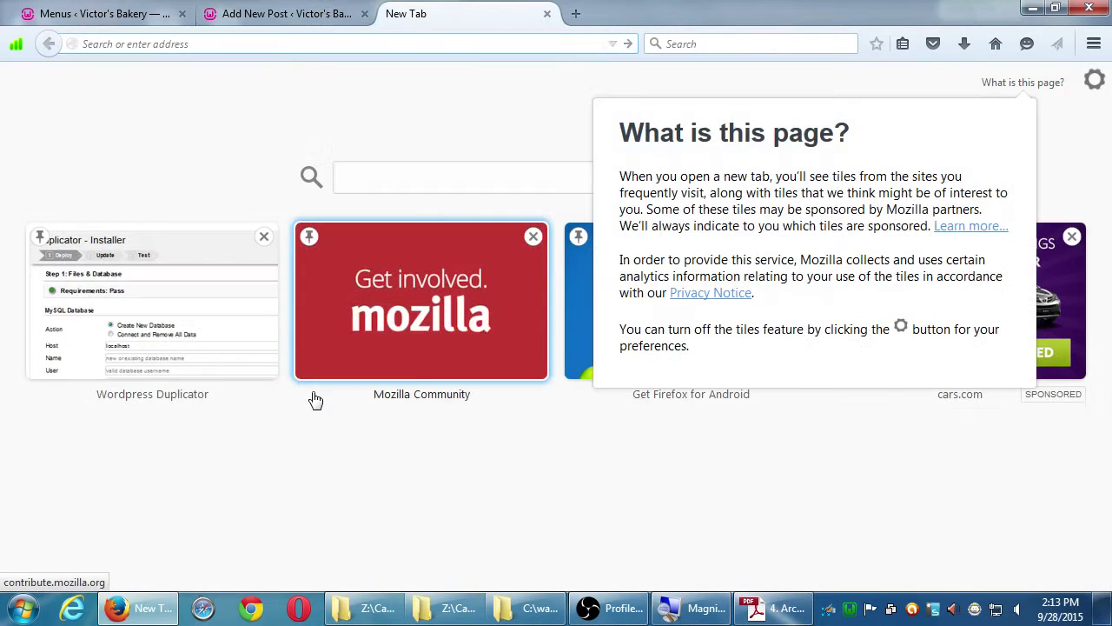
{"action": "key", "text": "ctrl+shift+Tab"}
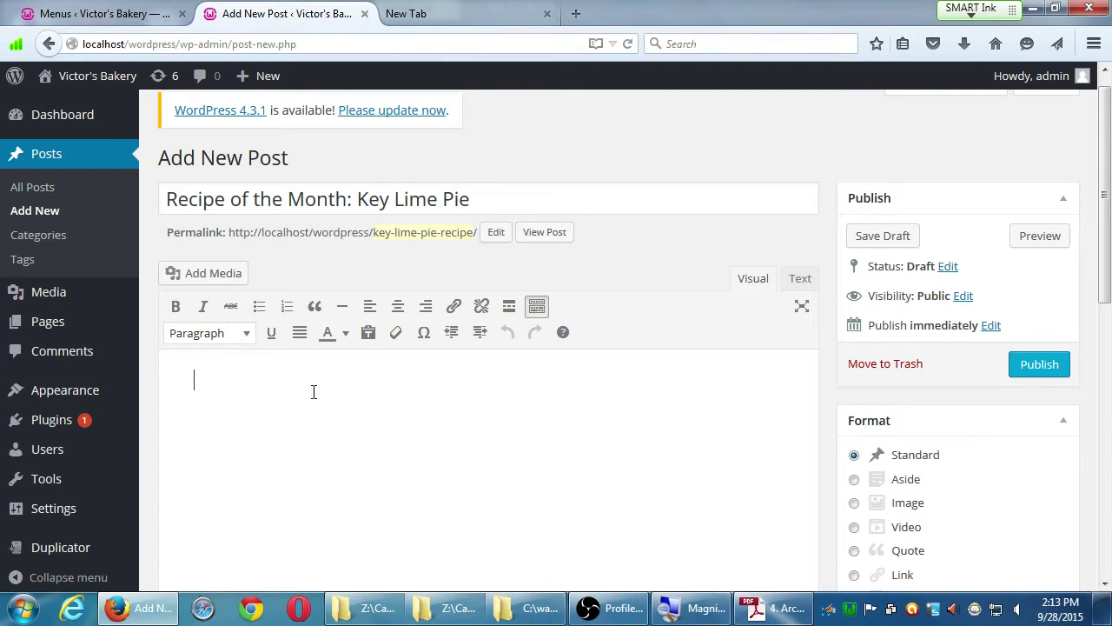
{"action": "key", "text": "ctrl+Tab"}
{"action": "type", "text": "youtube.com"}
{"action": "key", "text": "Return"}
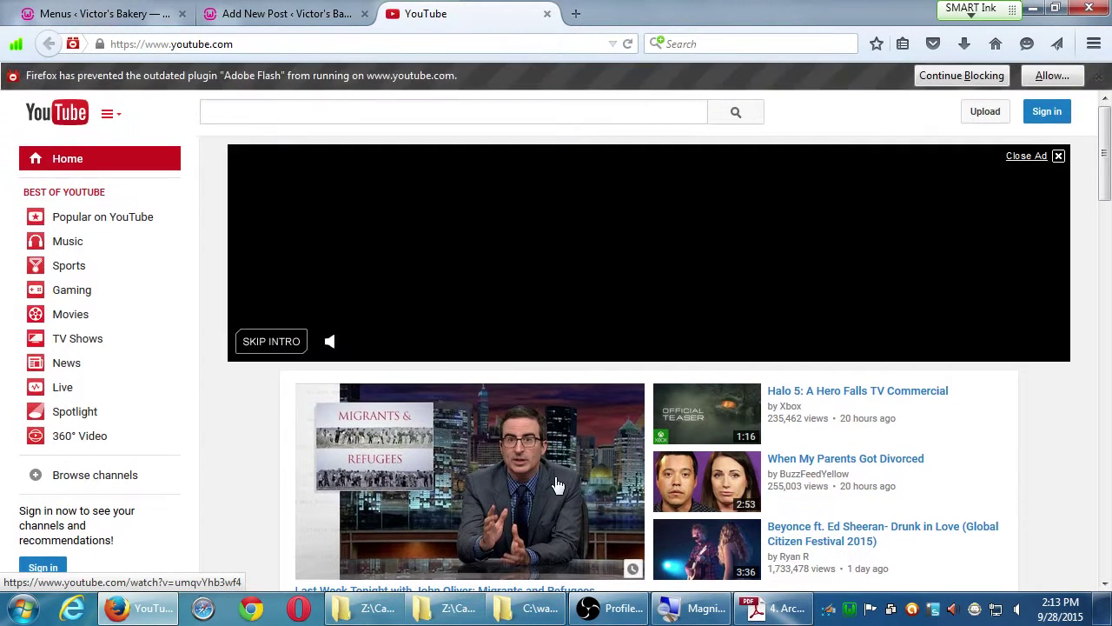
{"action": "left_click", "coordinate": [558, 484]}
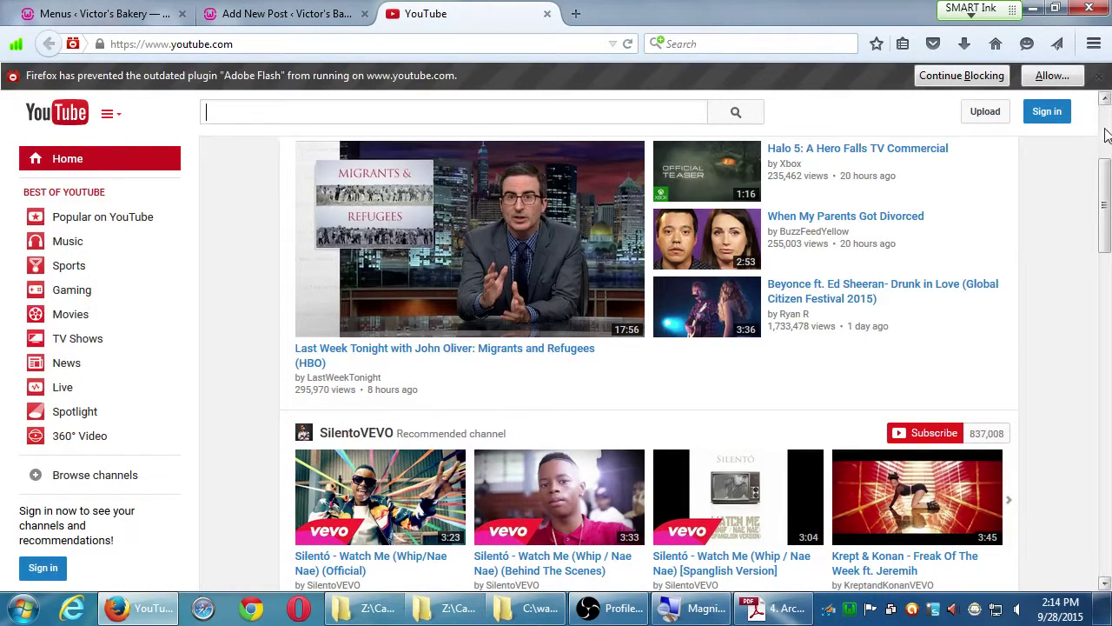
{"action": "left_click", "coordinate": [1099, 76]}
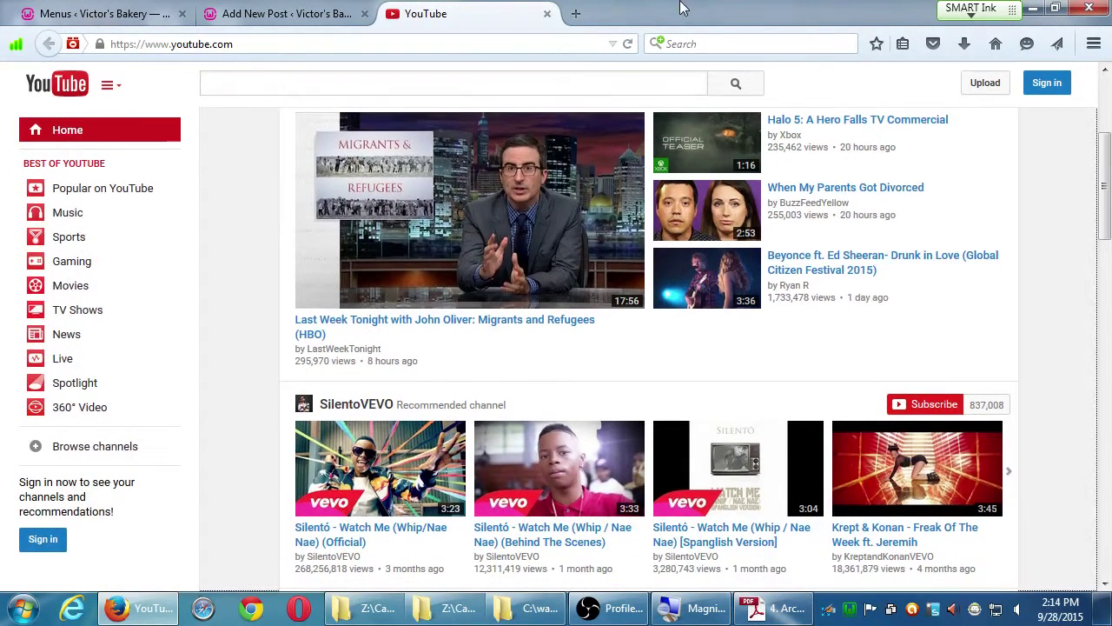
Check the draft post, return to the YouTube page, and open vimeo.com in its place
{"action": "left_click", "coordinate": [371, 9]}
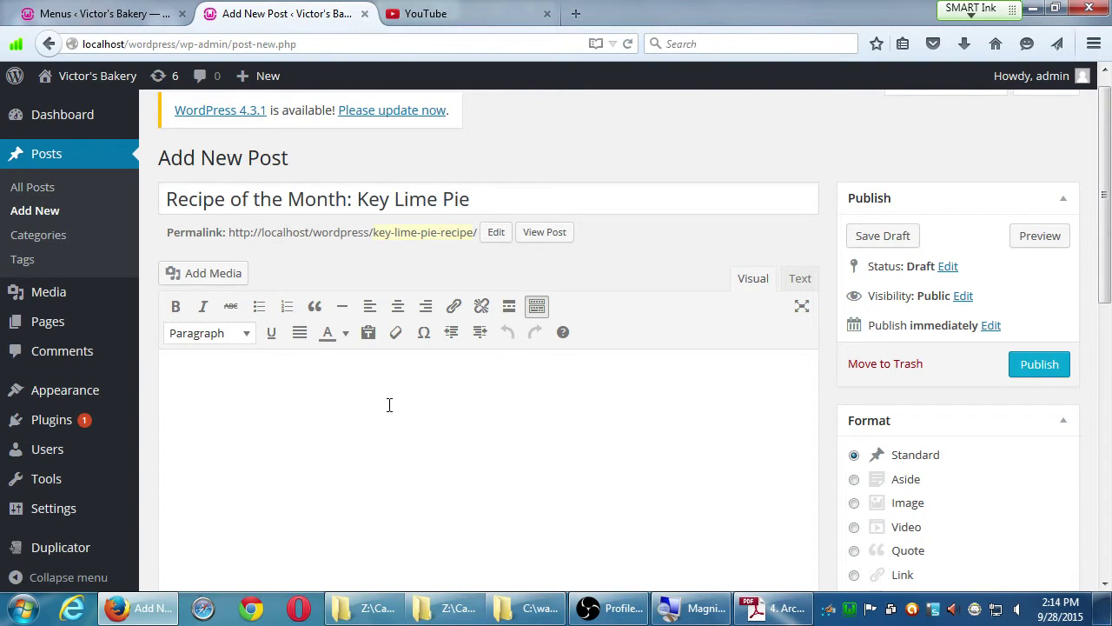
{"action": "key", "text": "ctrl+Tab"}
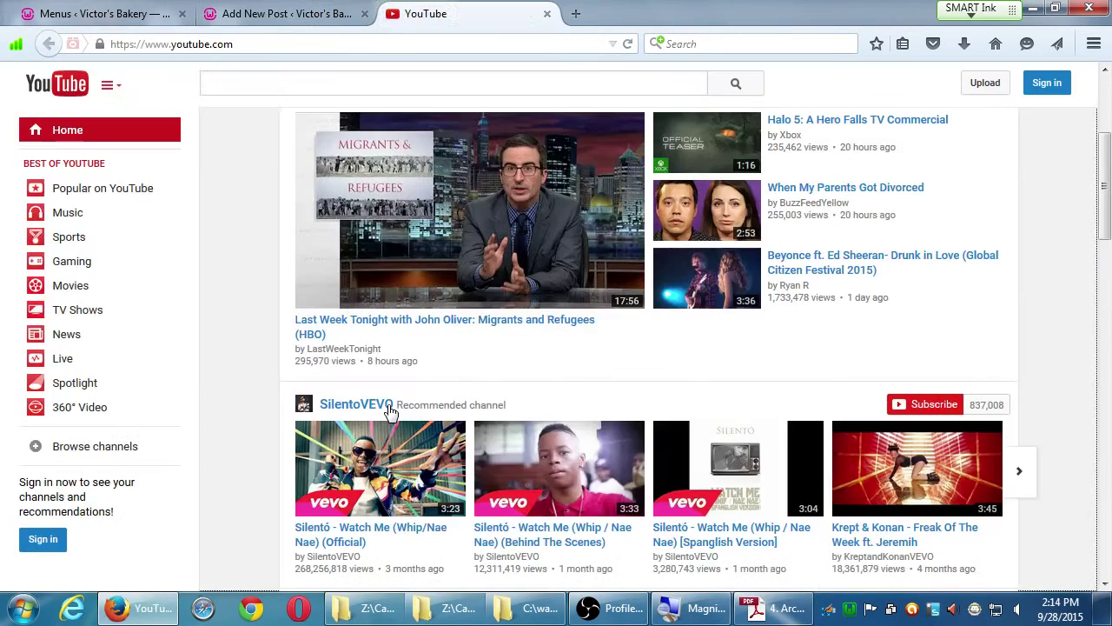
{"action": "mouse_move", "coordinate": [389, 408]}
{"action": "key", "text": "ctrl+l"}
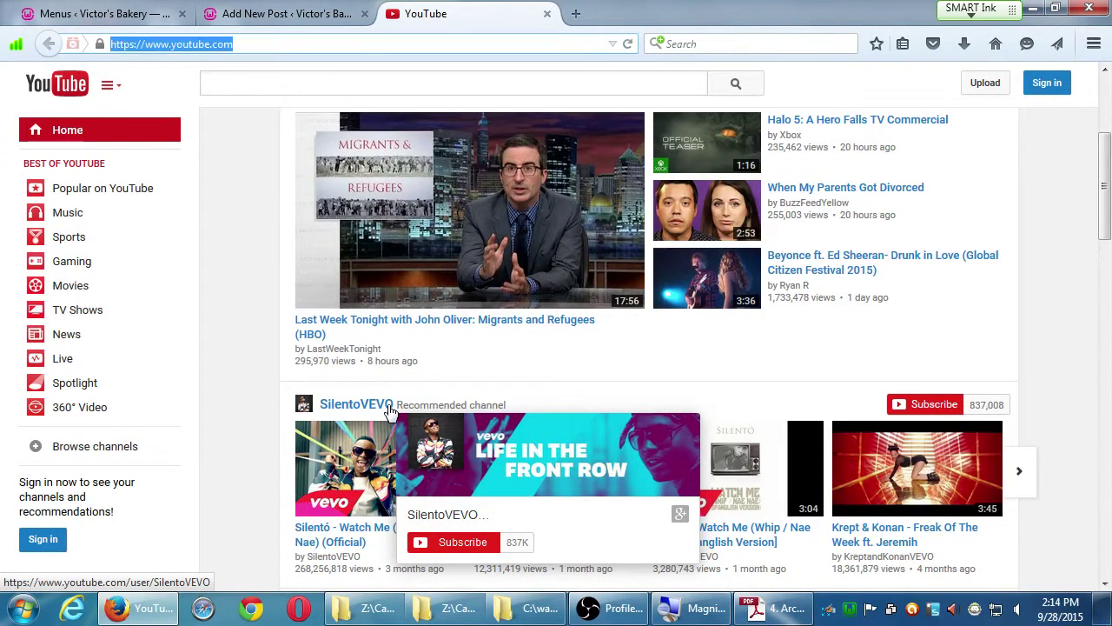
{"action": "type", "text": "vimeo"}
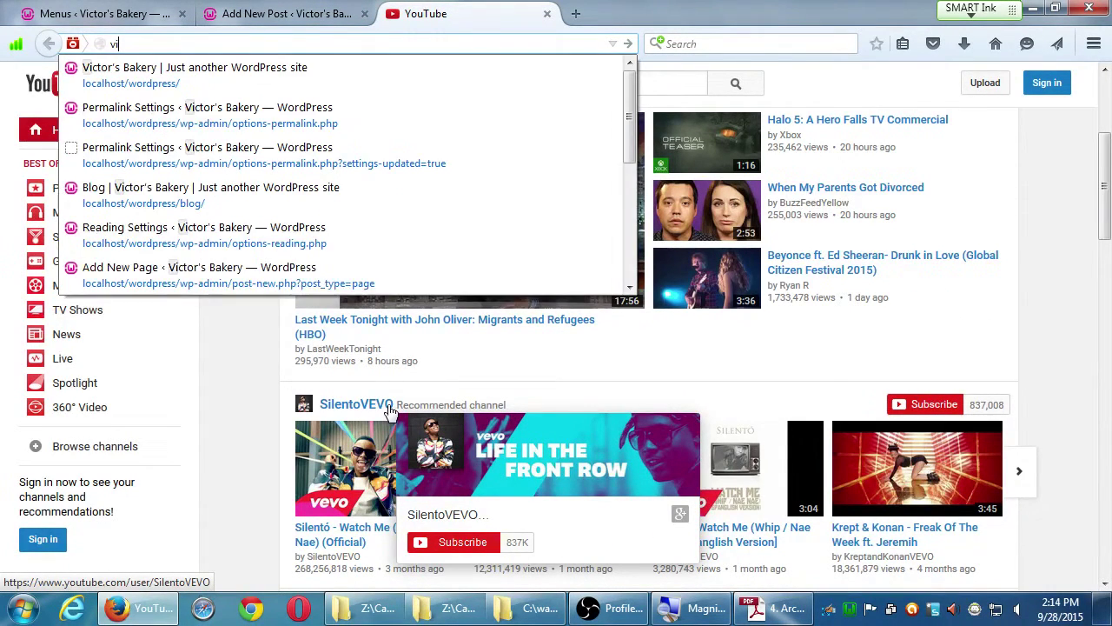
{"action": "type", "text": ".com"}
{"action": "key", "text": "Return"}
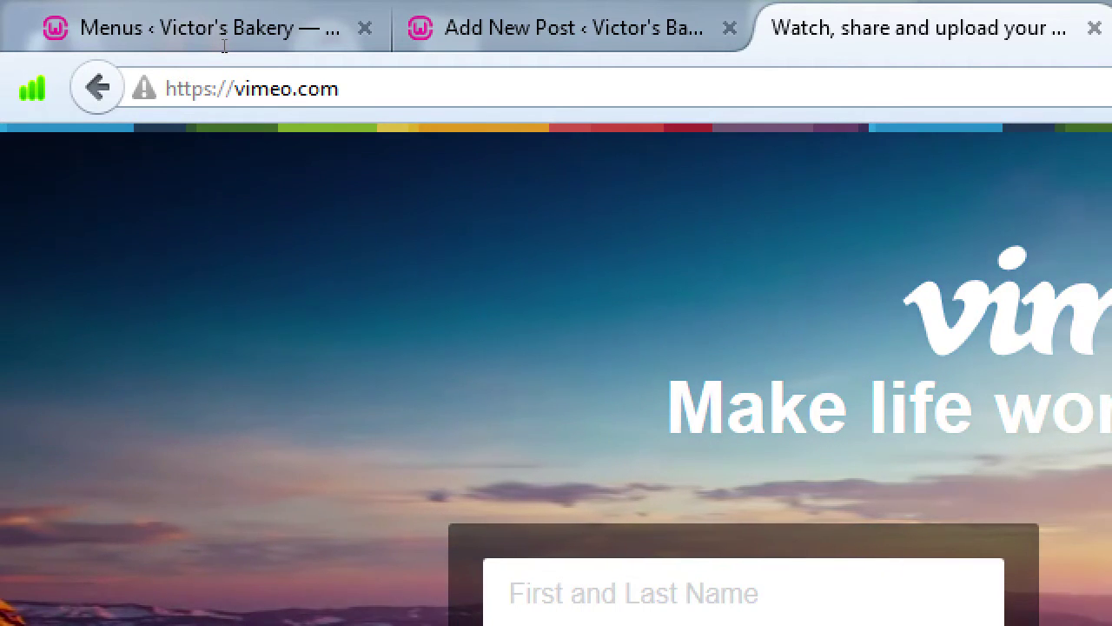
Open soundcloud.com in place of Vimeo, closing its plugin and cookie notices, and look over the trending tracks
{"action": "key", "text": "ctrl+l"}
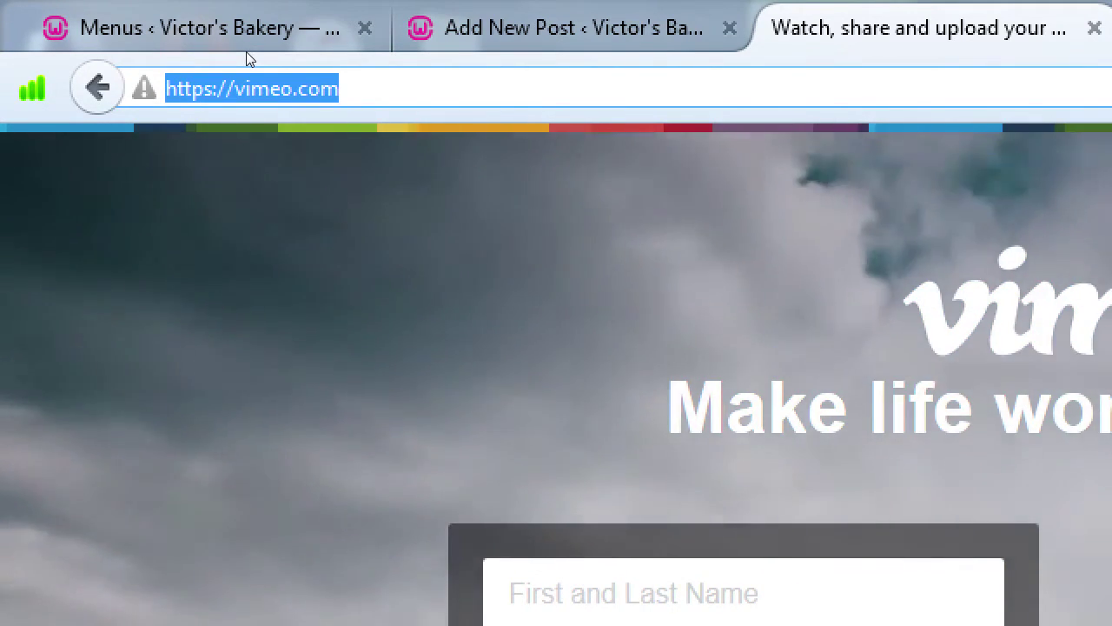
{"action": "type", "text": "soundcloud.com"}
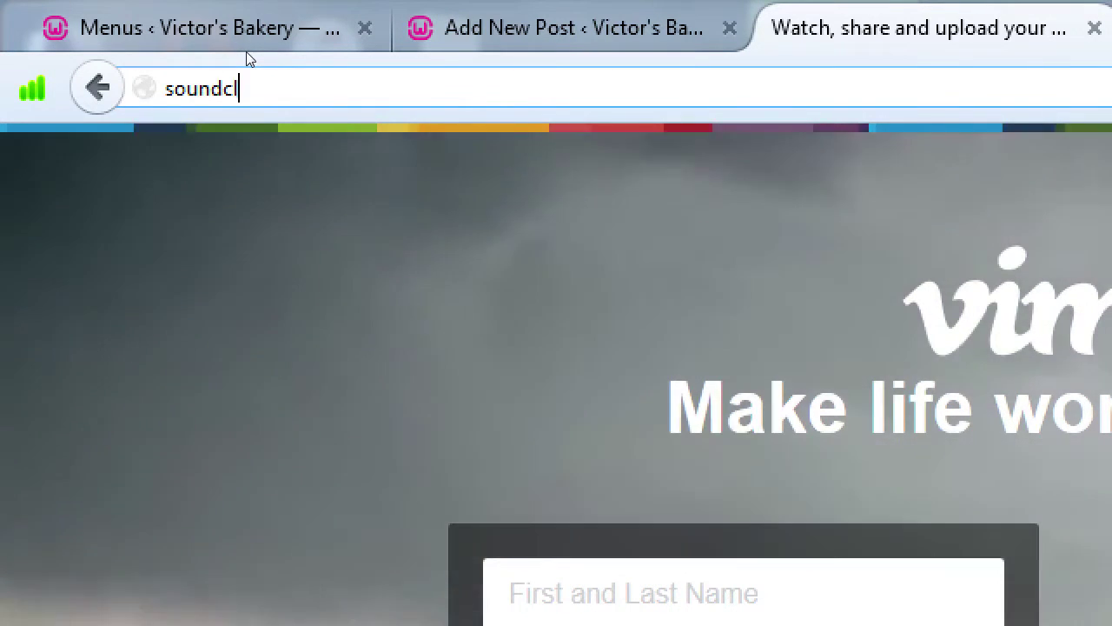
{"action": "key", "text": "Return"}
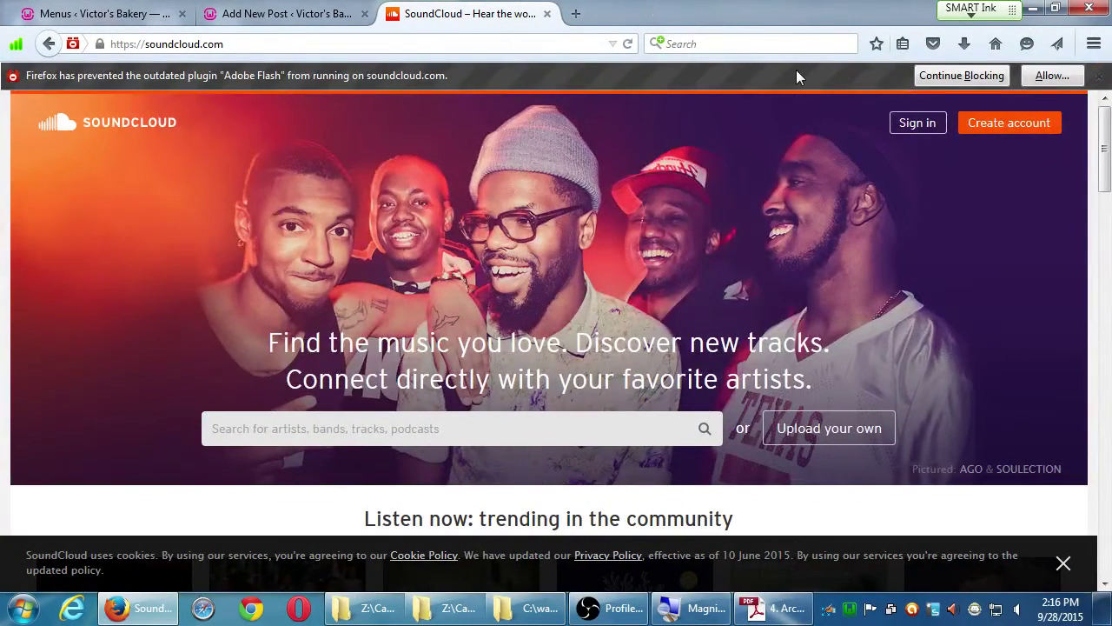
{"action": "left_click", "coordinate": [1099, 77]}
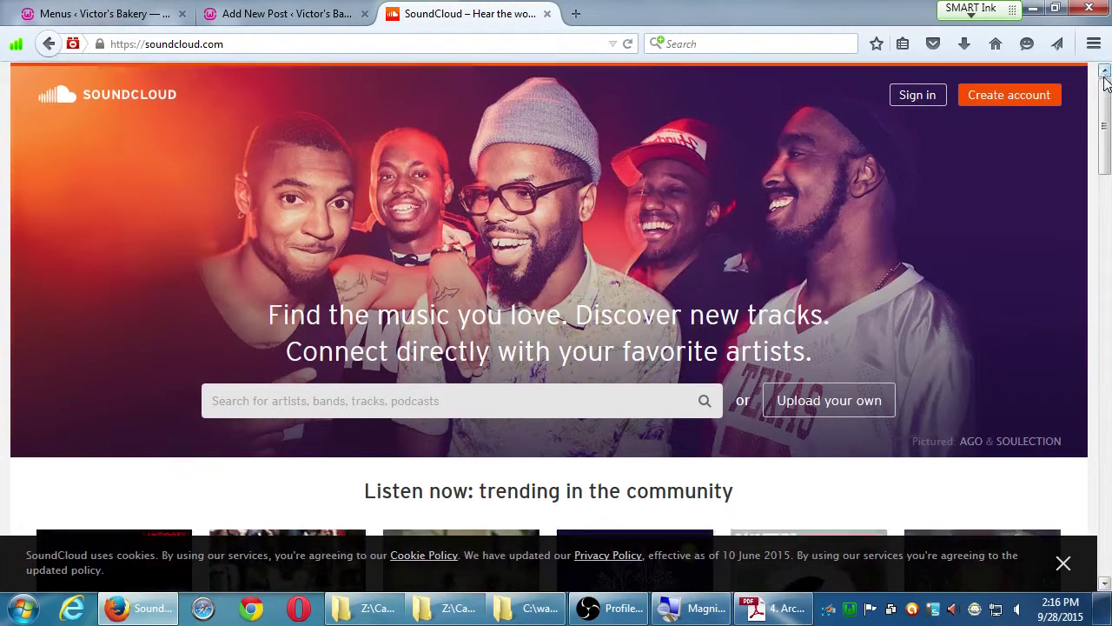
{"action": "left_click", "coordinate": [1063, 563]}
{"action": "scroll", "coordinate": [984, 382], "scroll_direction": "down", "scroll_amount": 3}
{"action": "scroll", "coordinate": [982, 400], "scroll_direction": "down", "scroll_amount": 1}
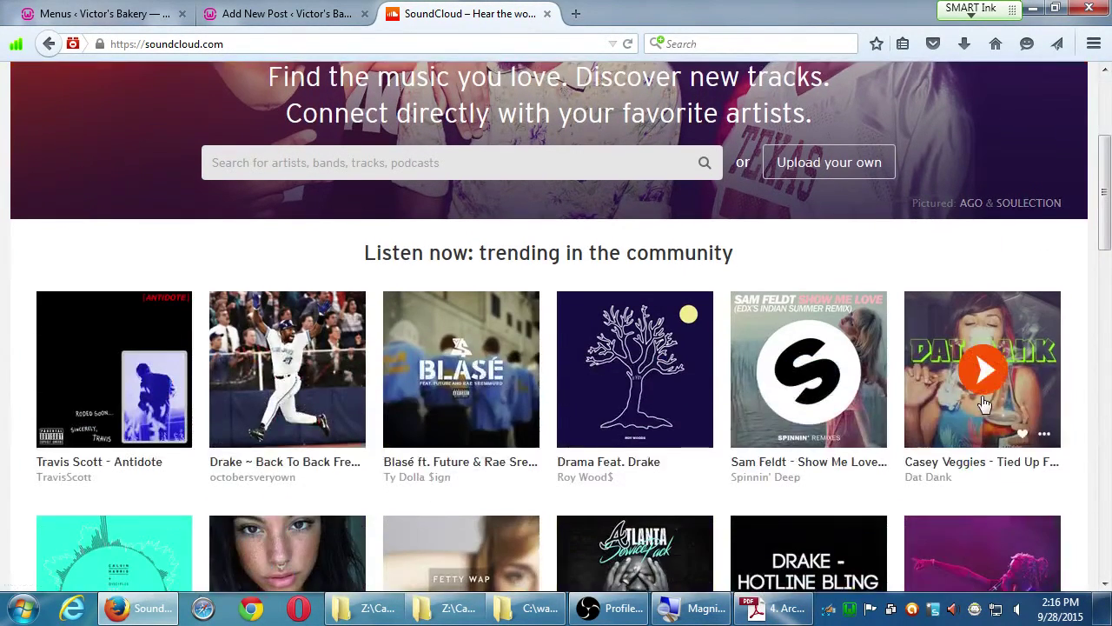
{"action": "scroll", "coordinate": [985, 403], "scroll_direction": "up", "scroll_amount": 4}
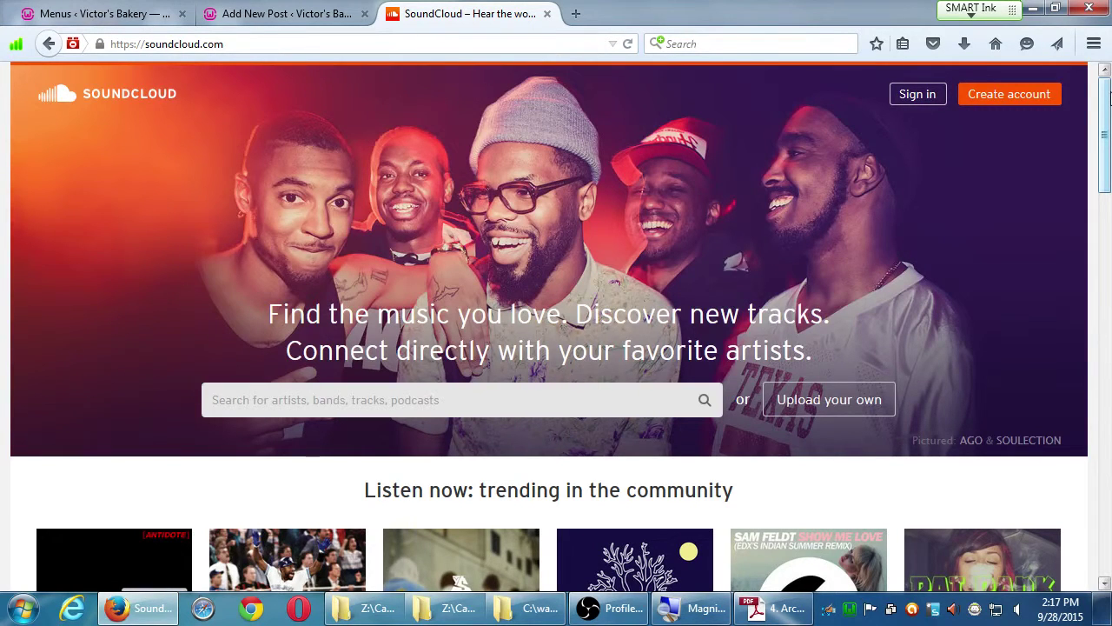
Check the draft post again, then replace the SoundCloud page with slideshare.com
{"action": "key", "text": "ctrl+shift+Tab"}
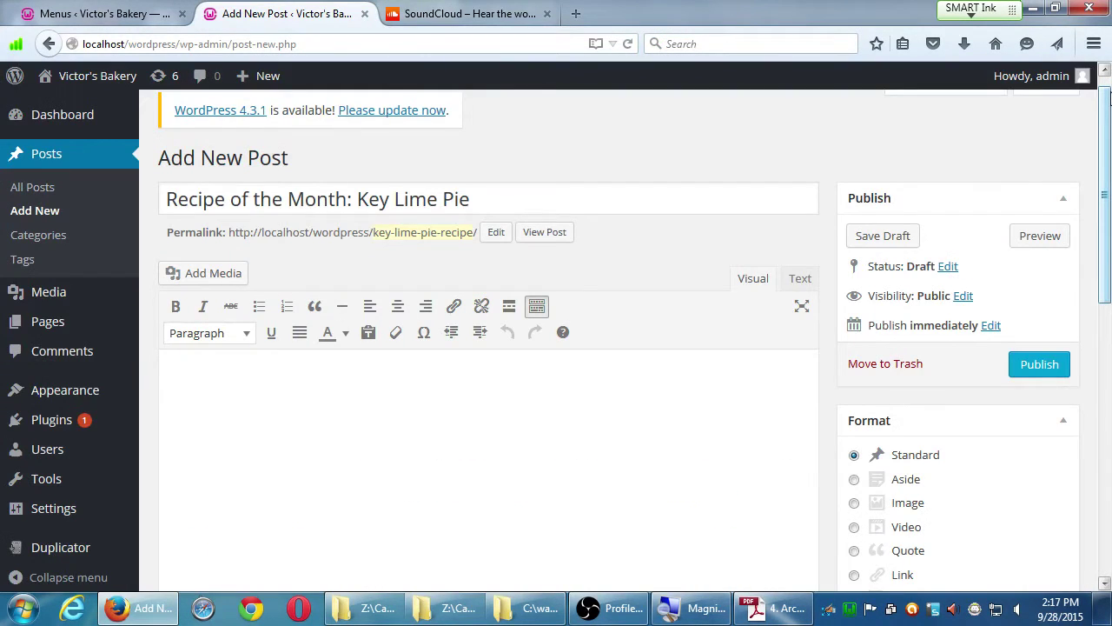
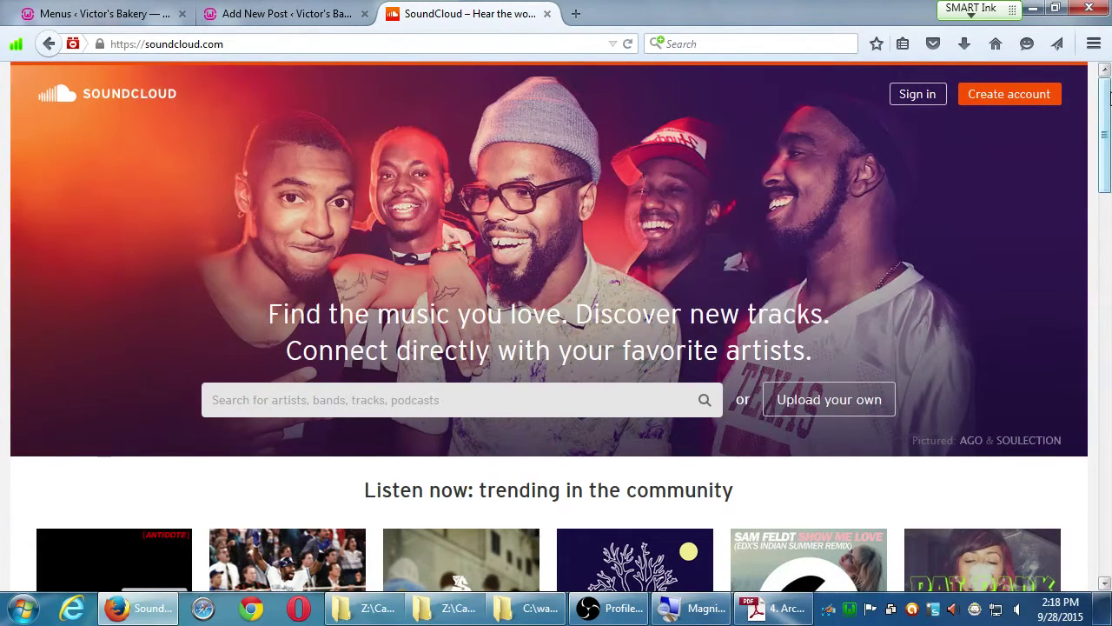
{"action": "key", "text": "super+plus"}
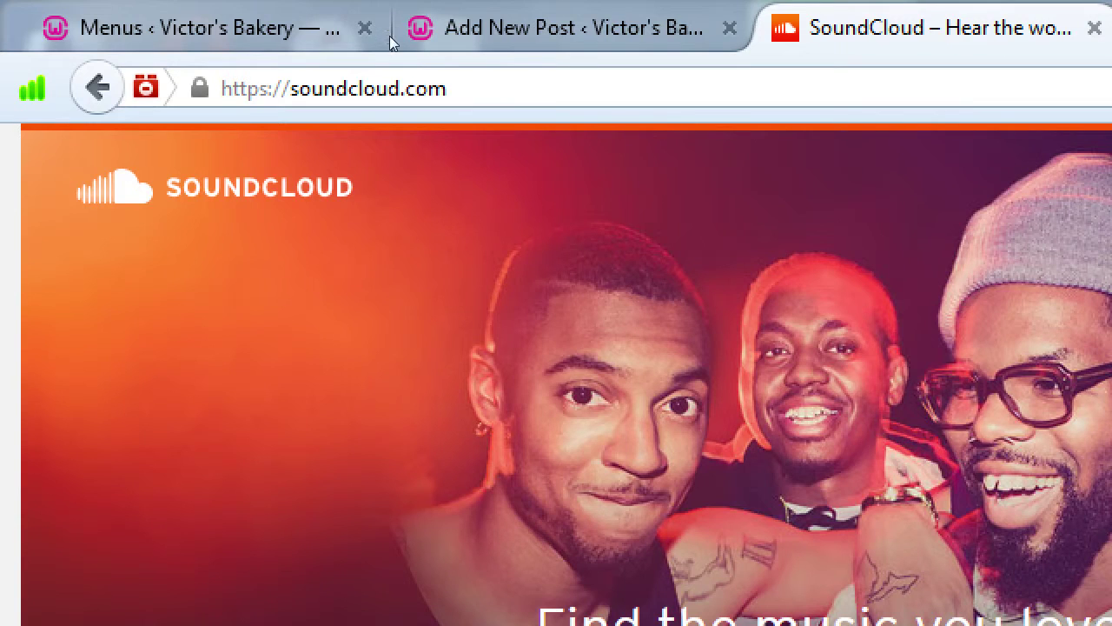
{"action": "key", "text": "ctrl+l"}
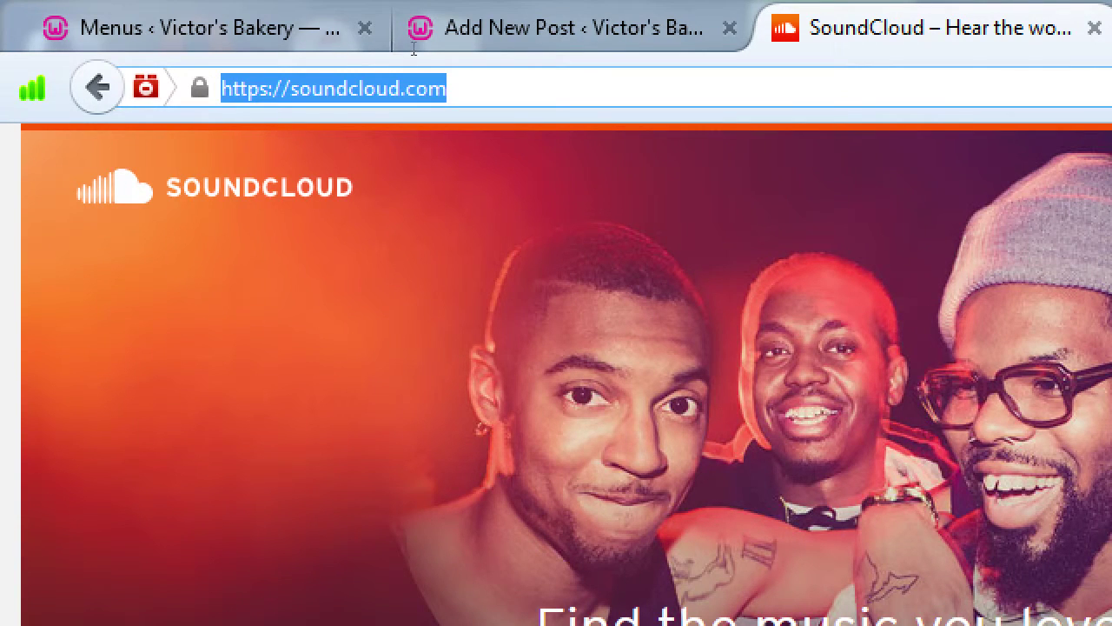
{"action": "left_click", "coordinate": [439, 26]}
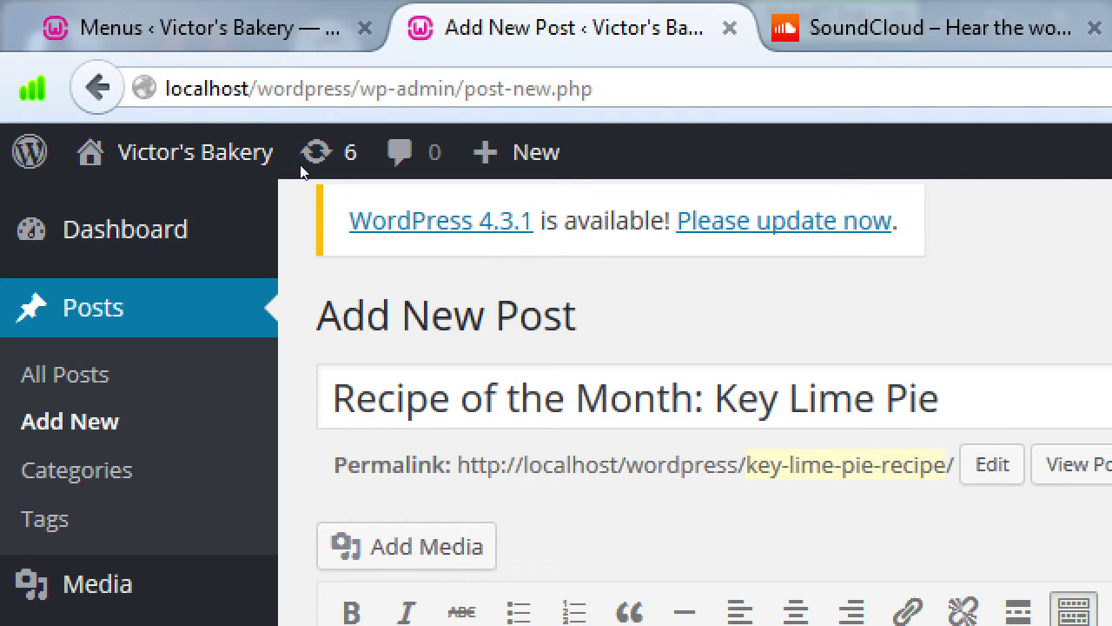
{"action": "key", "text": "ctrl+Tab"}
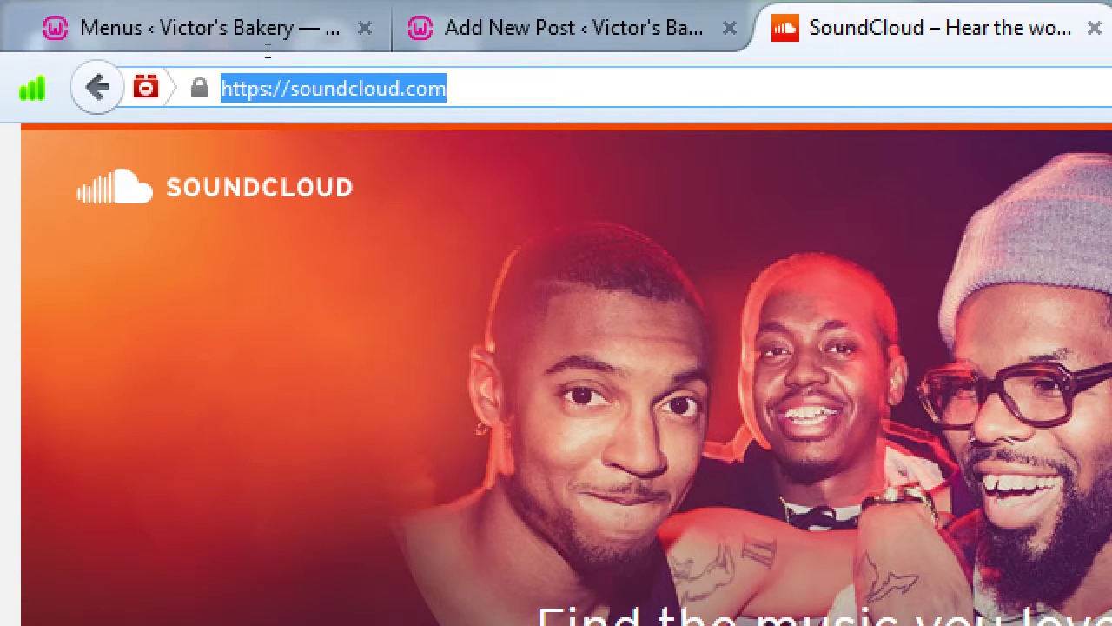
{"action": "type", "text": "p"}
{"action": "key", "text": "BackSpace"}
{"action": "type", "text": "slid"}
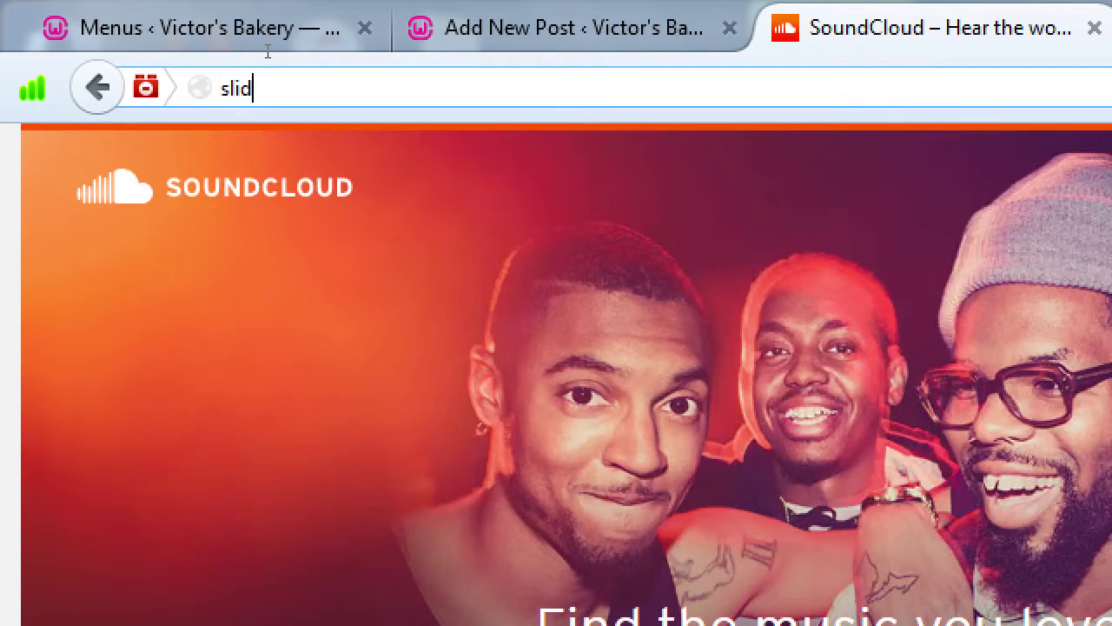
{"action": "type", "text": "eshare.com"}
{"action": "key", "text": "Return"}
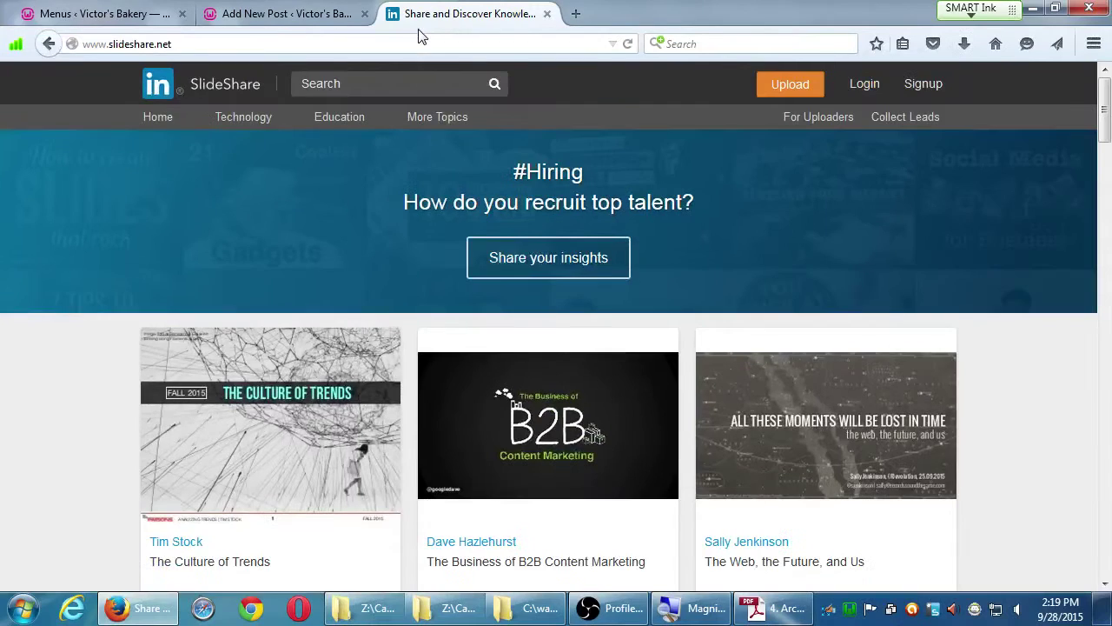
Browse the featured presentations on the SlideShare home page and go back to the draft post
{"action": "scroll", "coordinate": [999, 397], "scroll_direction": "down", "scroll_amount": 10}
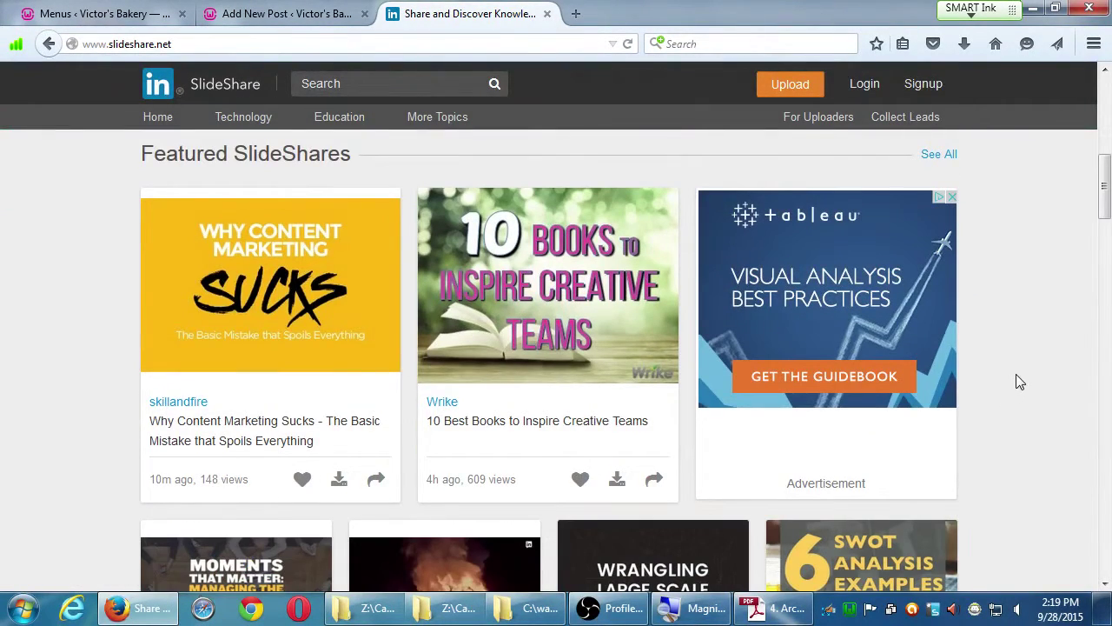
{"action": "scroll", "coordinate": [1016, 375], "scroll_direction": "down", "scroll_amount": 4}
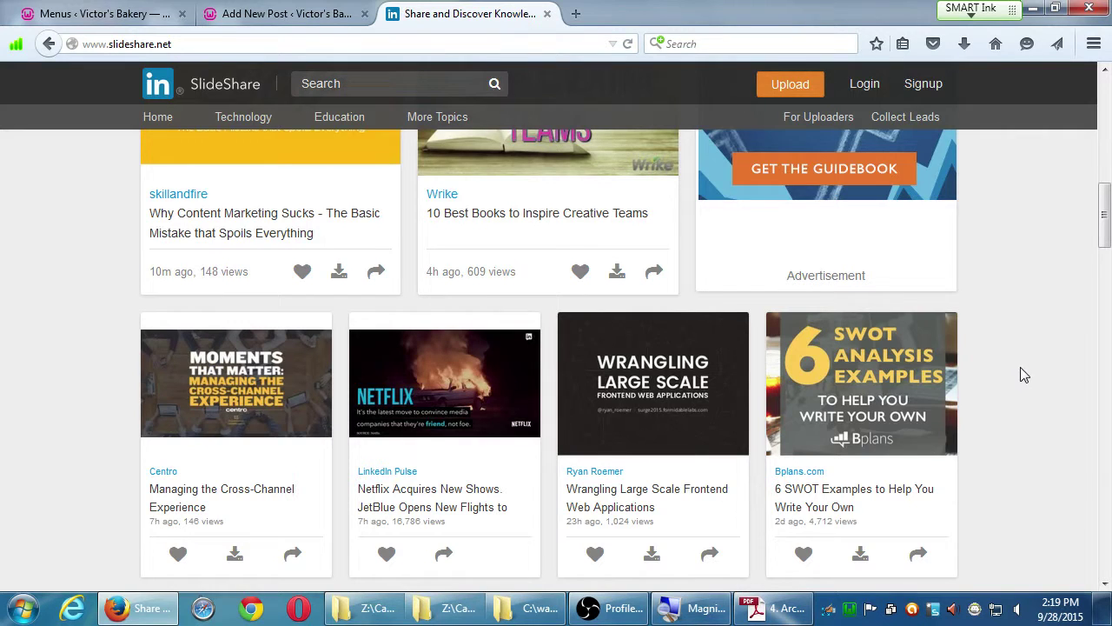
{"action": "scroll", "coordinate": [1021, 374], "scroll_direction": "down", "scroll_amount": 8}
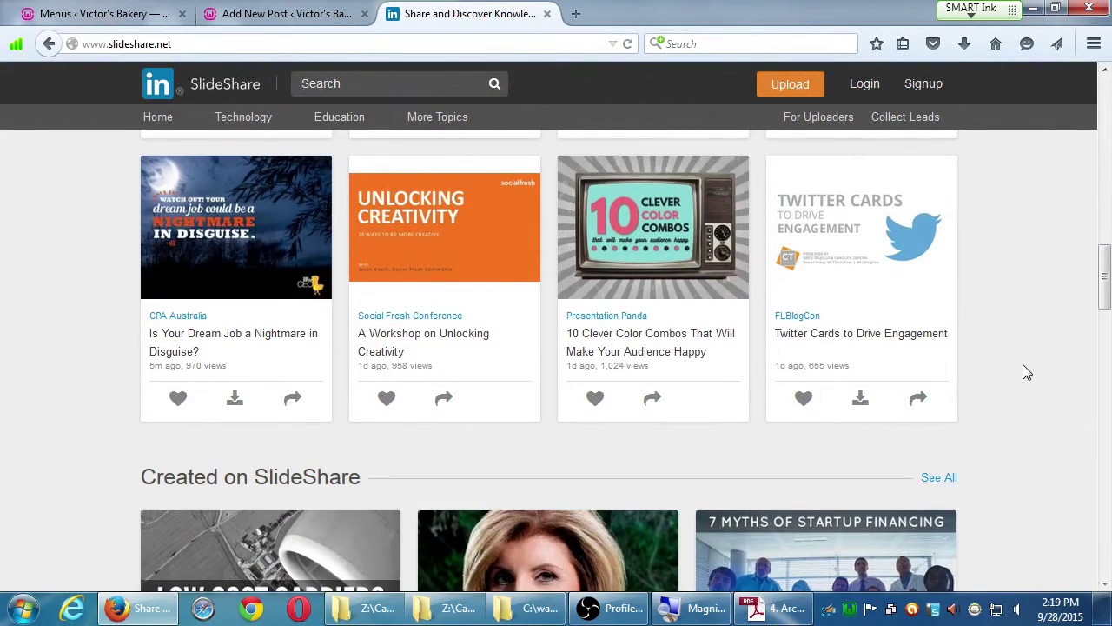
{"action": "scroll", "coordinate": [1023, 361], "scroll_direction": "up", "scroll_amount": 1}
{"action": "scroll", "coordinate": [1026, 355], "scroll_direction": "down", "scroll_amount": 4}
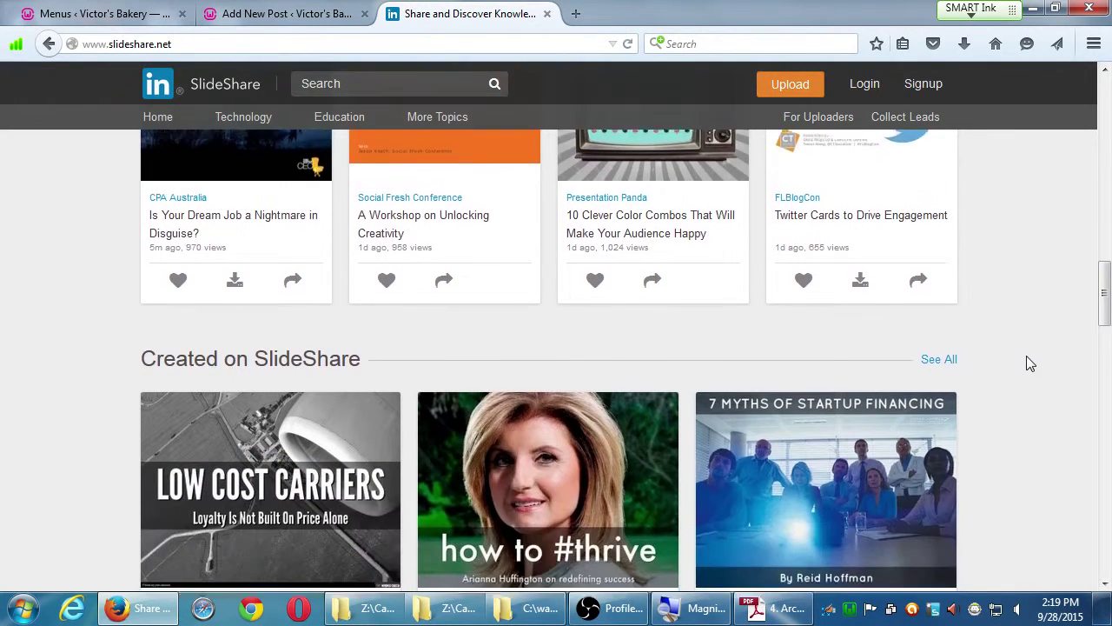
{"action": "scroll", "coordinate": [1030, 350], "scroll_direction": "up", "scroll_amount": 4}
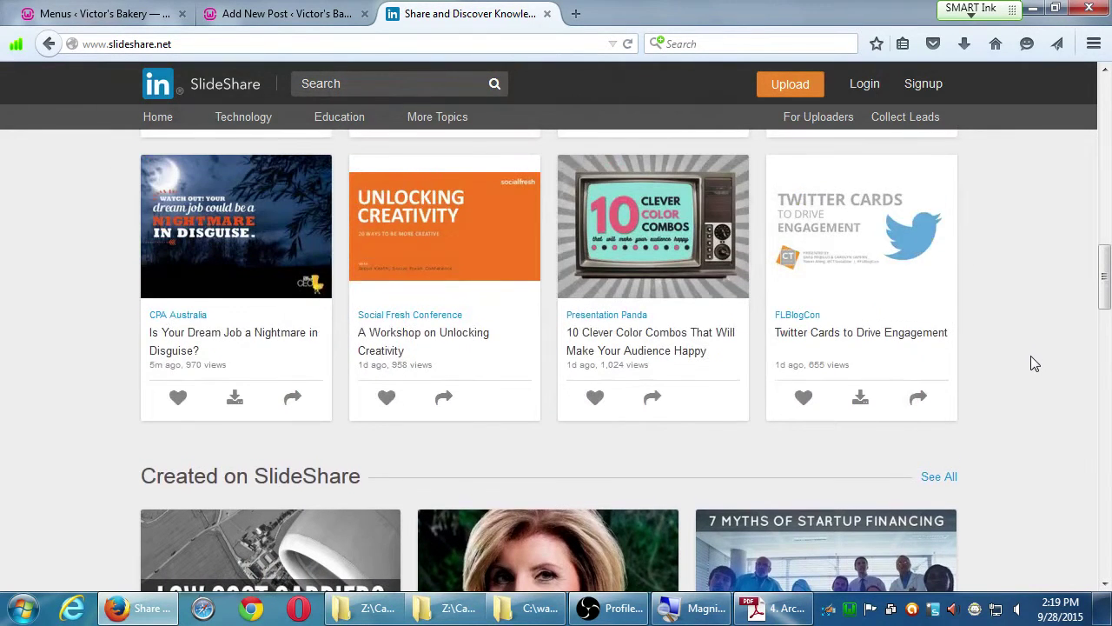
{"action": "scroll", "coordinate": [1031, 356], "scroll_direction": "up", "scroll_amount": 2}
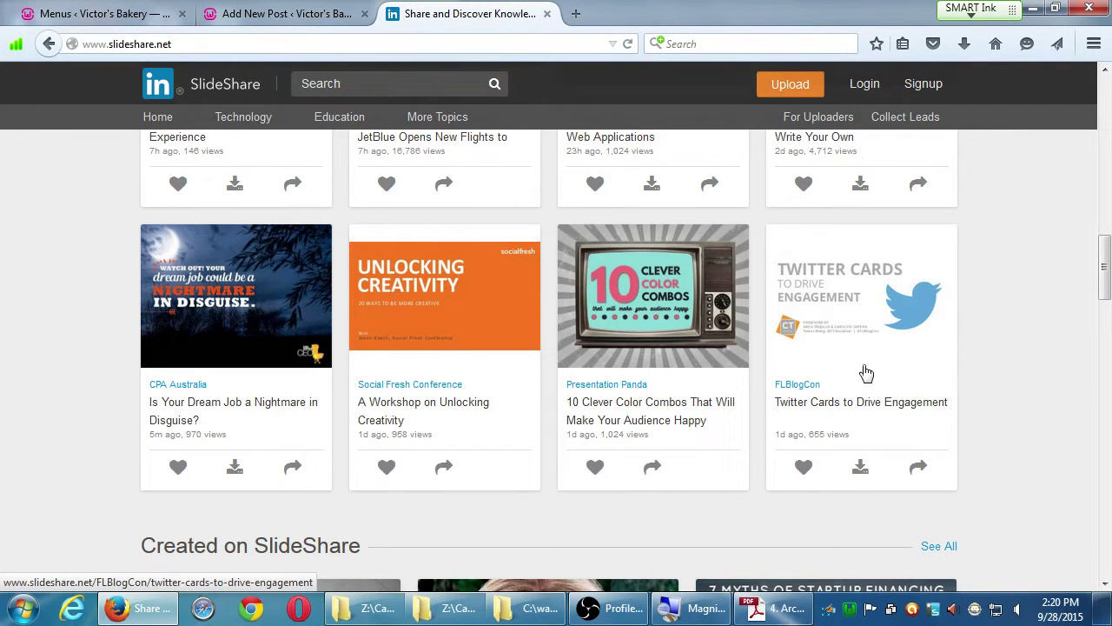
{"action": "scroll", "coordinate": [934, 415], "scroll_direction": "up", "scroll_amount": 2}
{"action": "scroll", "coordinate": [943, 421], "scroll_direction": "up", "scroll_amount": 2}
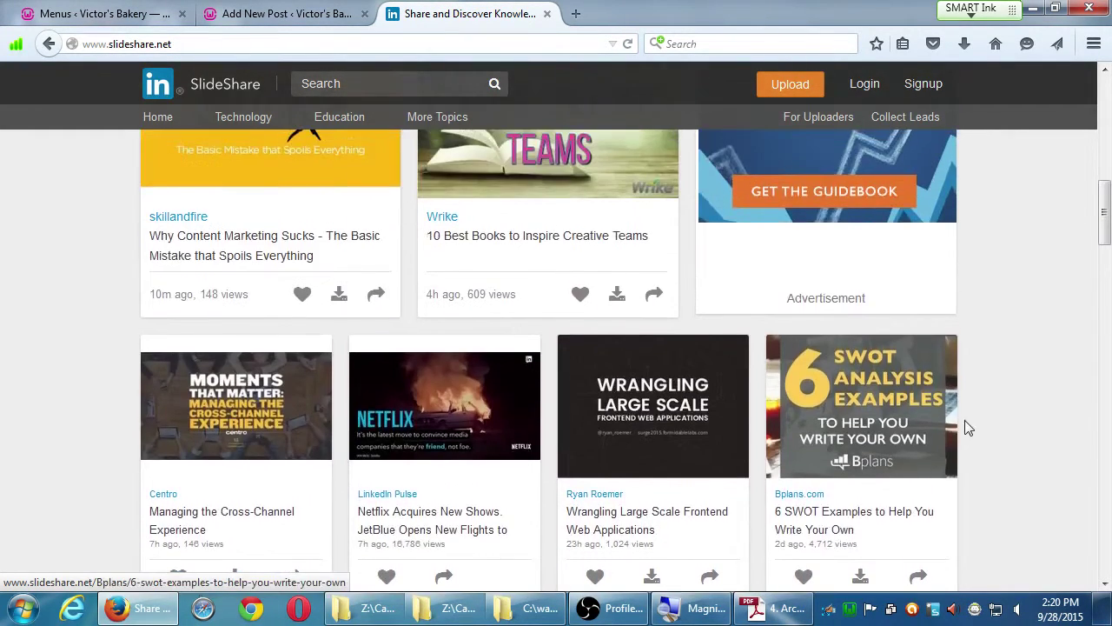
{"action": "scroll", "coordinate": [964, 426], "scroll_direction": "down", "scroll_amount": 1}
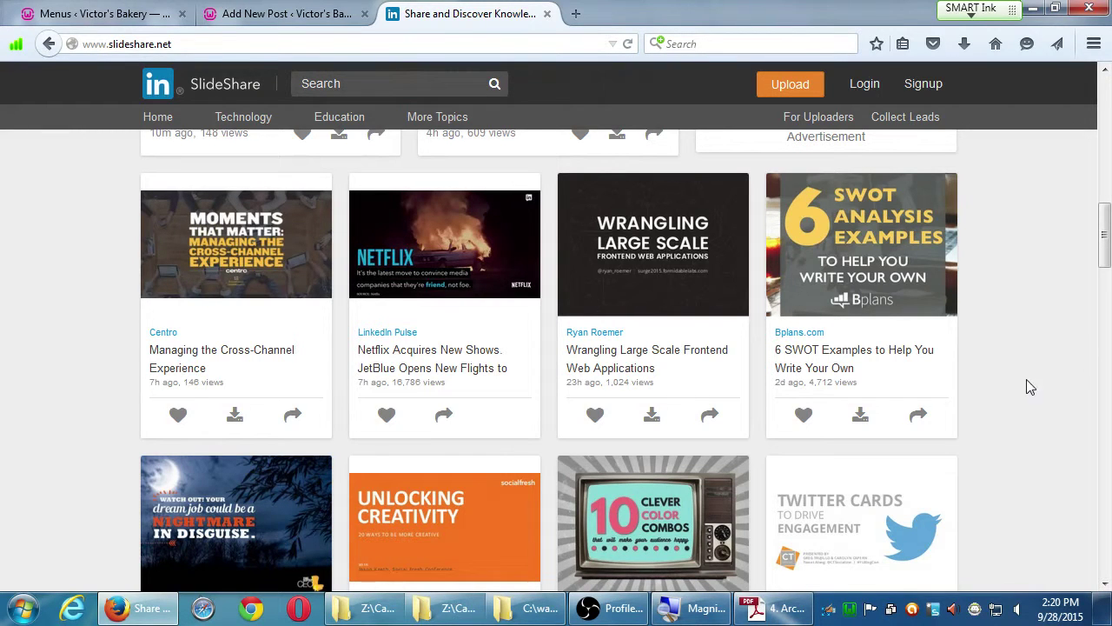
{"action": "left_click", "coordinate": [266, 24]}
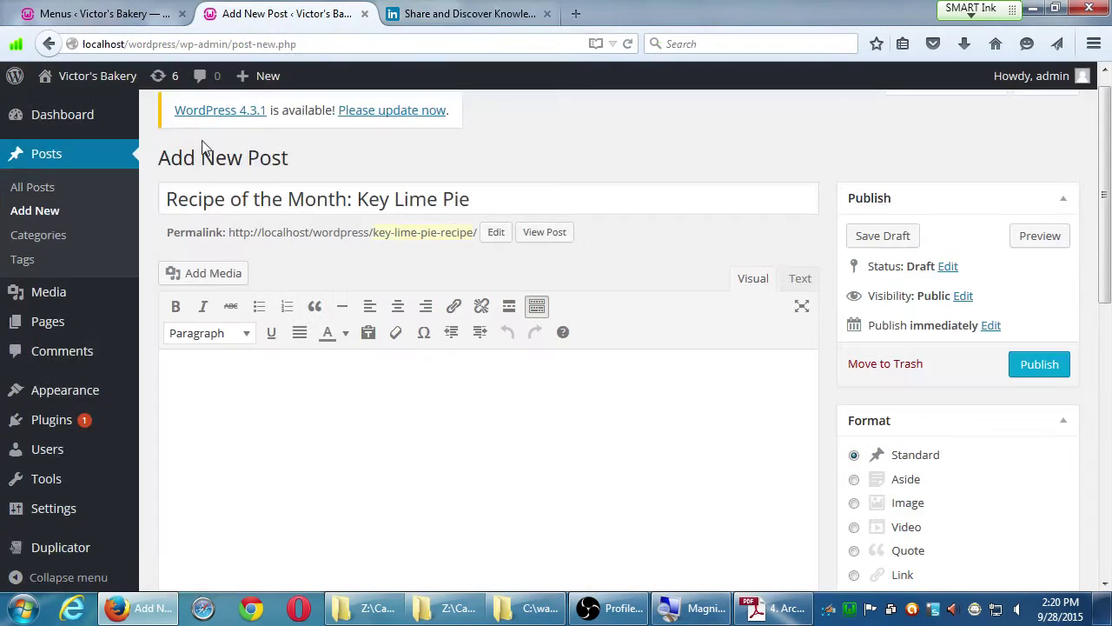
{"action": "left_click", "coordinate": [434, 14]}
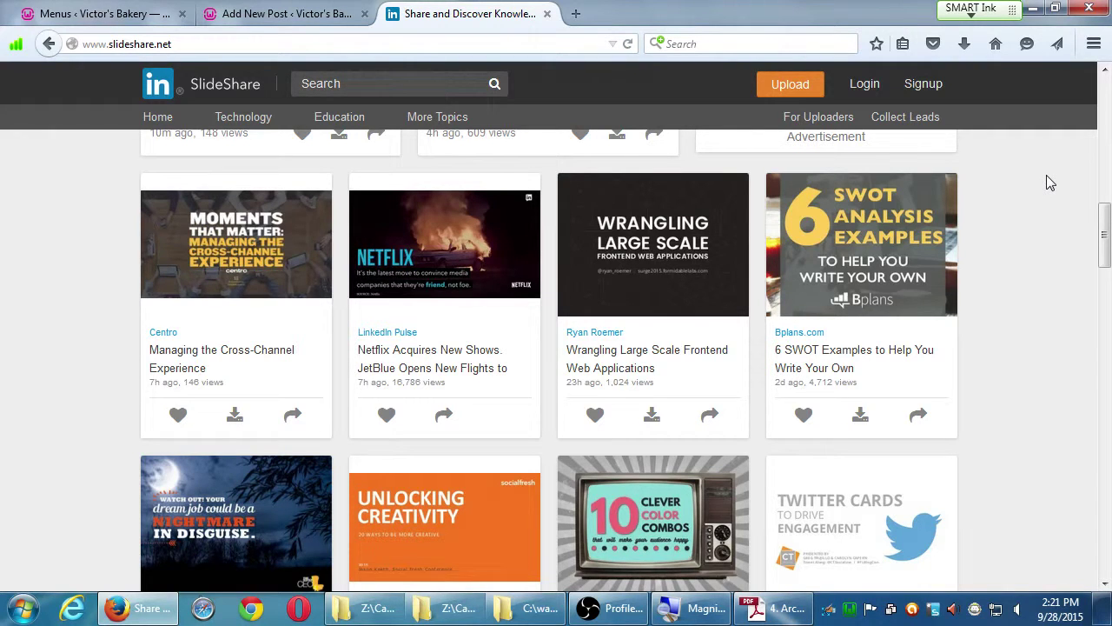
{"action": "scroll", "coordinate": [997, 267], "scroll_direction": "up", "scroll_amount": 10}
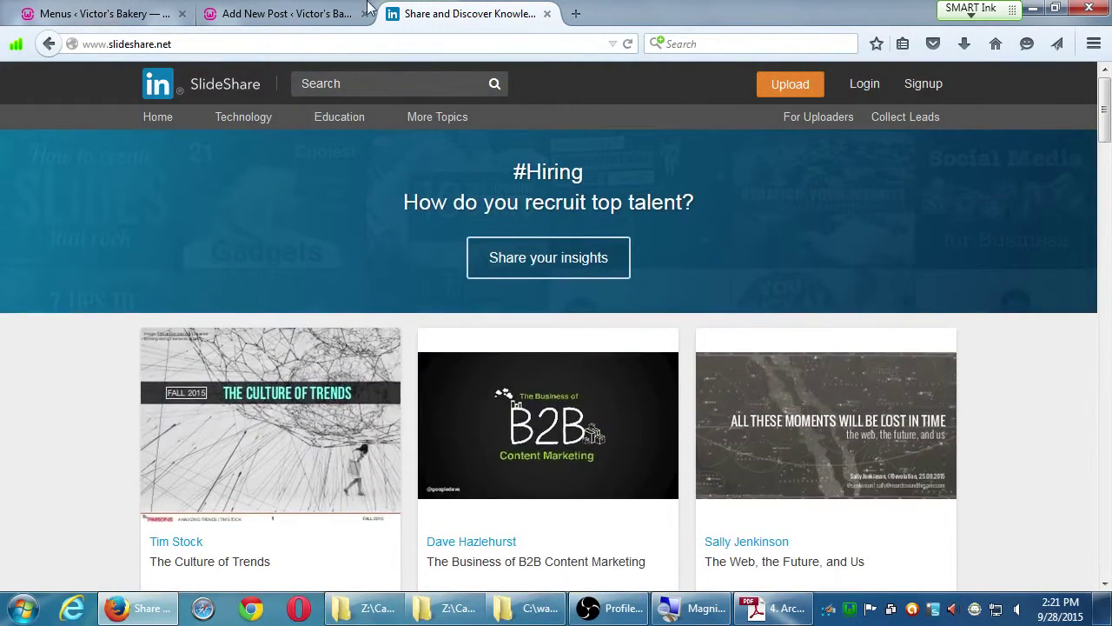
{"action": "left_click", "coordinate": [278, 17]}
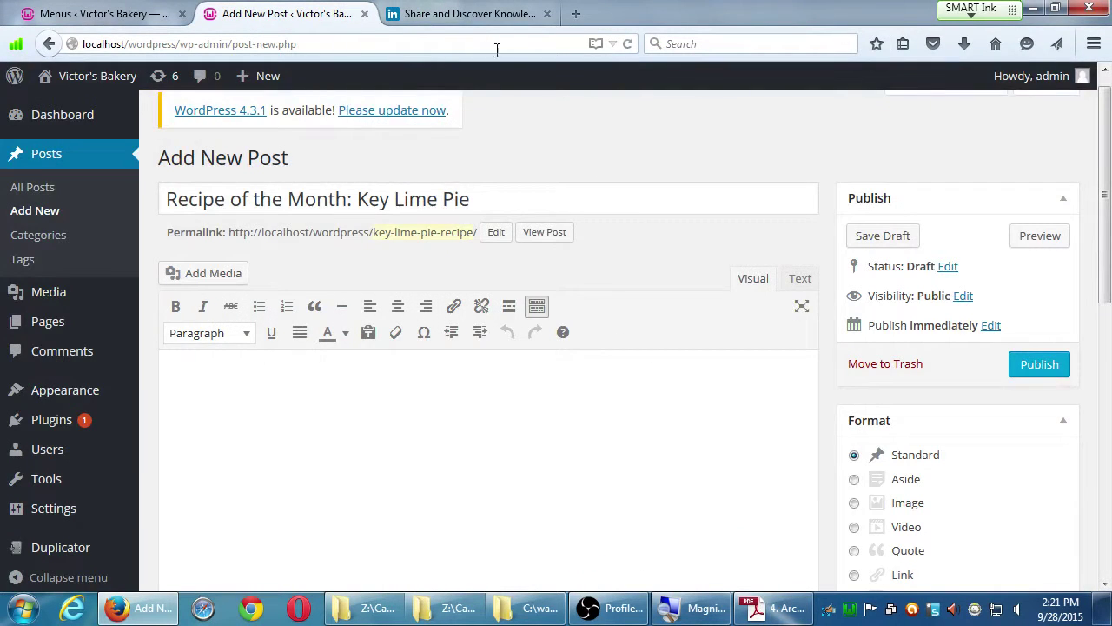
Return to the SlideShare page and search its presentations for "cooking"
{"action": "left_click", "coordinate": [461, 13]}
{"action": "scroll", "coordinate": [804, 347], "scroll_direction": "down", "scroll_amount": 5}
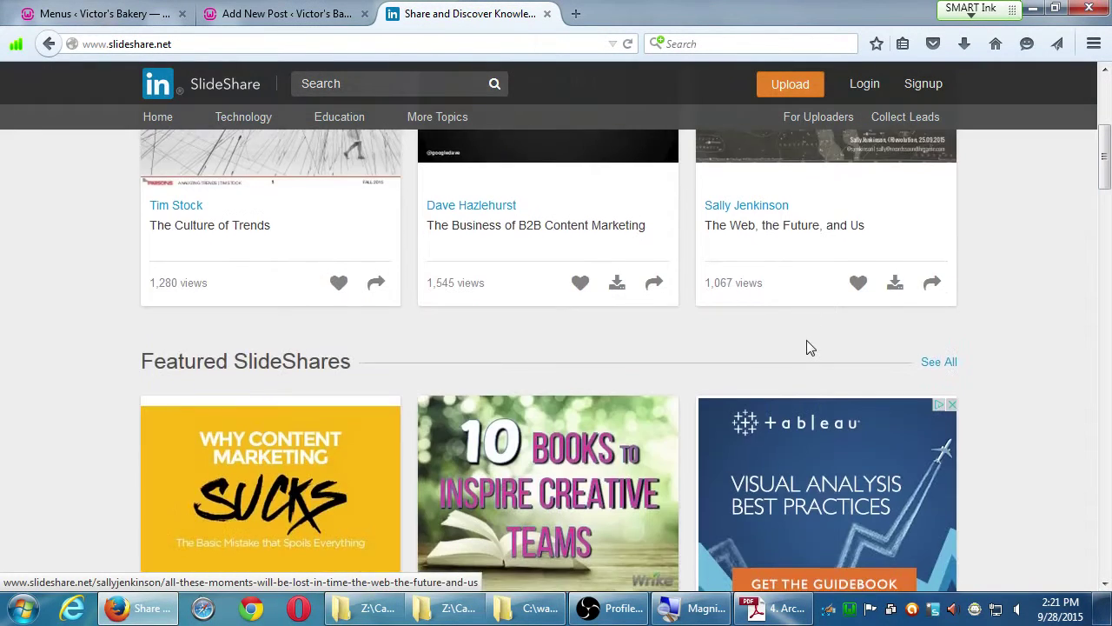
{"action": "scroll", "coordinate": [806, 347], "scroll_direction": "down", "scroll_amount": 6}
{"action": "scroll", "coordinate": [348, 148], "scroll_direction": "up", "scroll_amount": 5}
{"action": "left_click", "coordinate": [350, 84]}
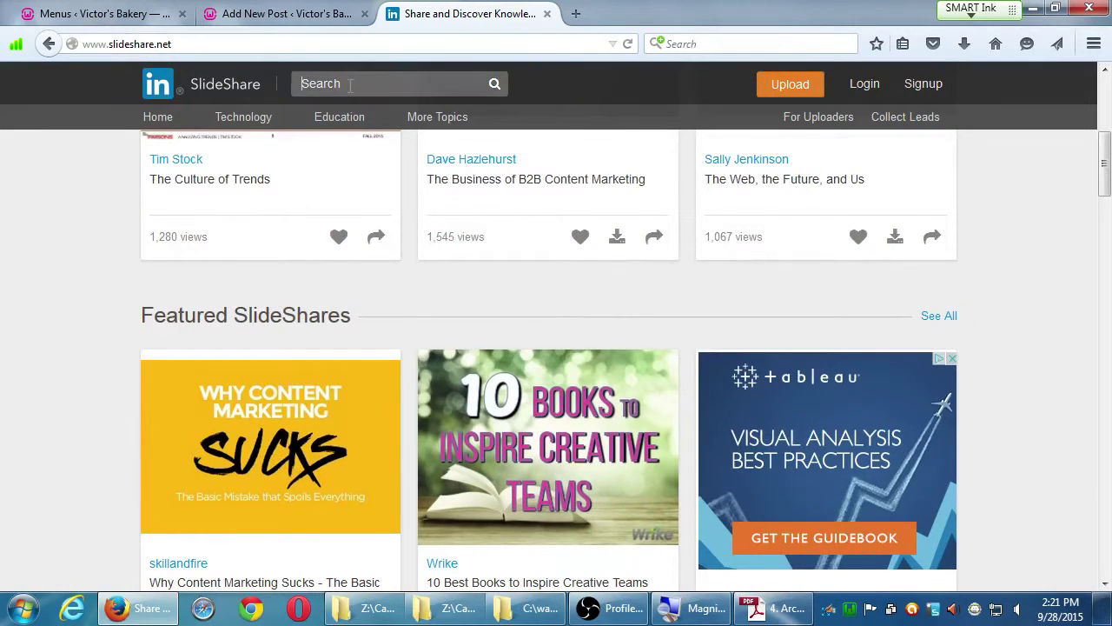
{"action": "type", "text": "cooking"}
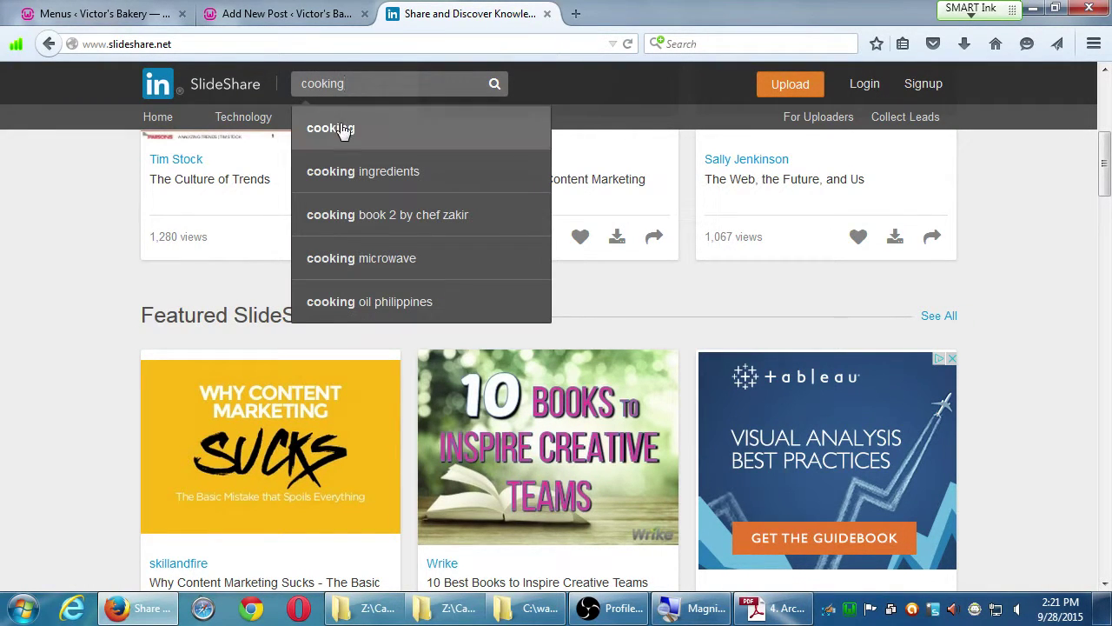
{"action": "left_click", "coordinate": [342, 128]}
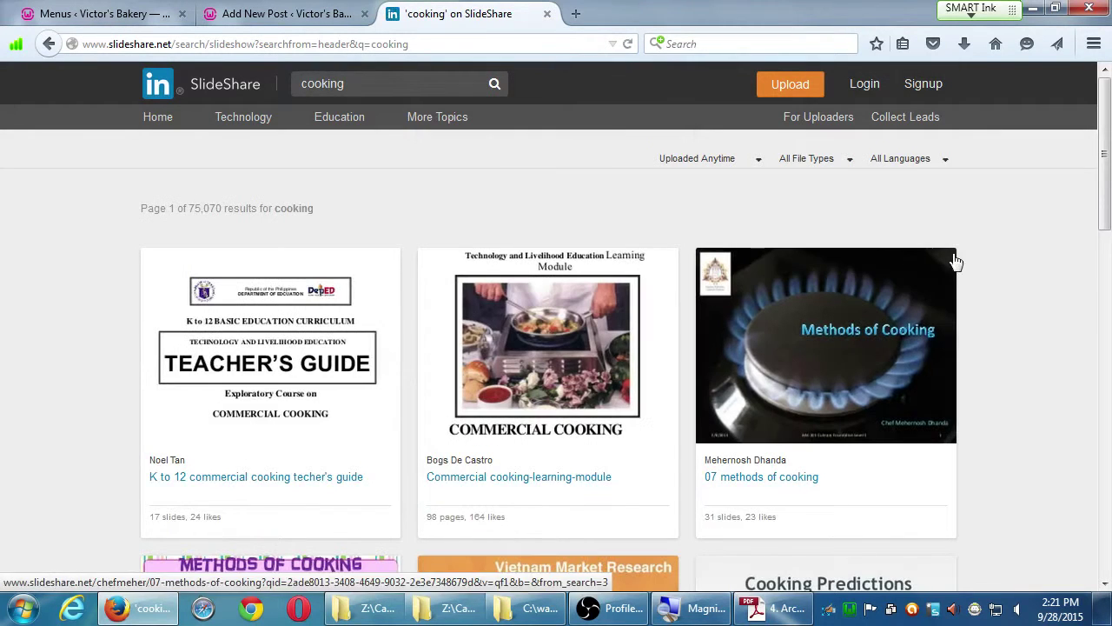
Open the "07 methods of cooking" presentation from the search results and display its sharing options
{"action": "left_click", "coordinate": [768, 341]}
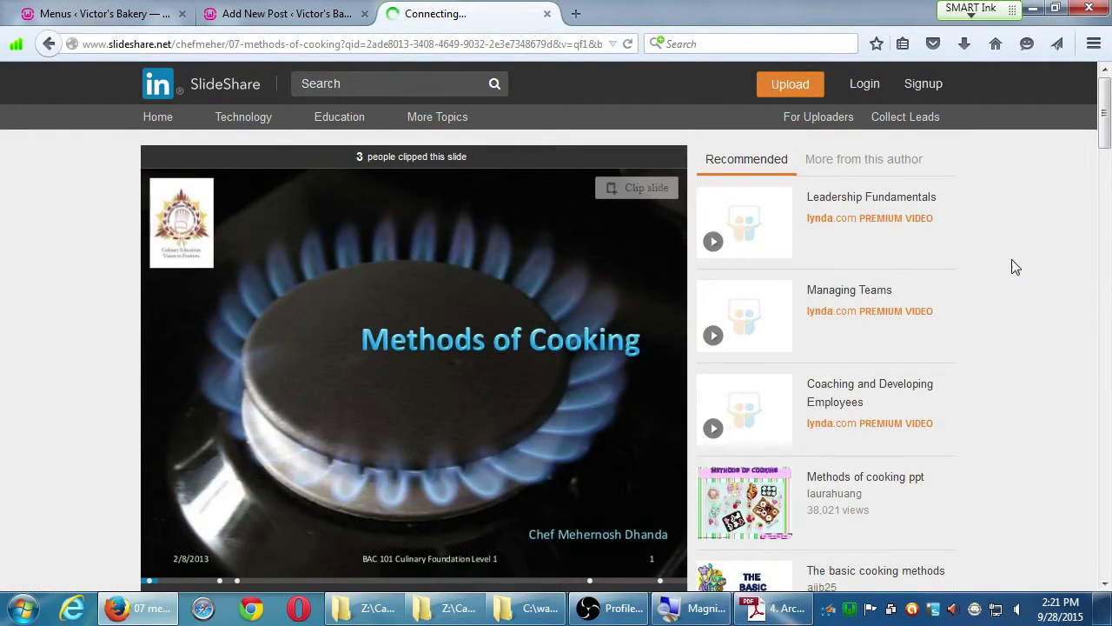
{"action": "scroll", "coordinate": [1024, 258], "scroll_direction": "down", "scroll_amount": 1}
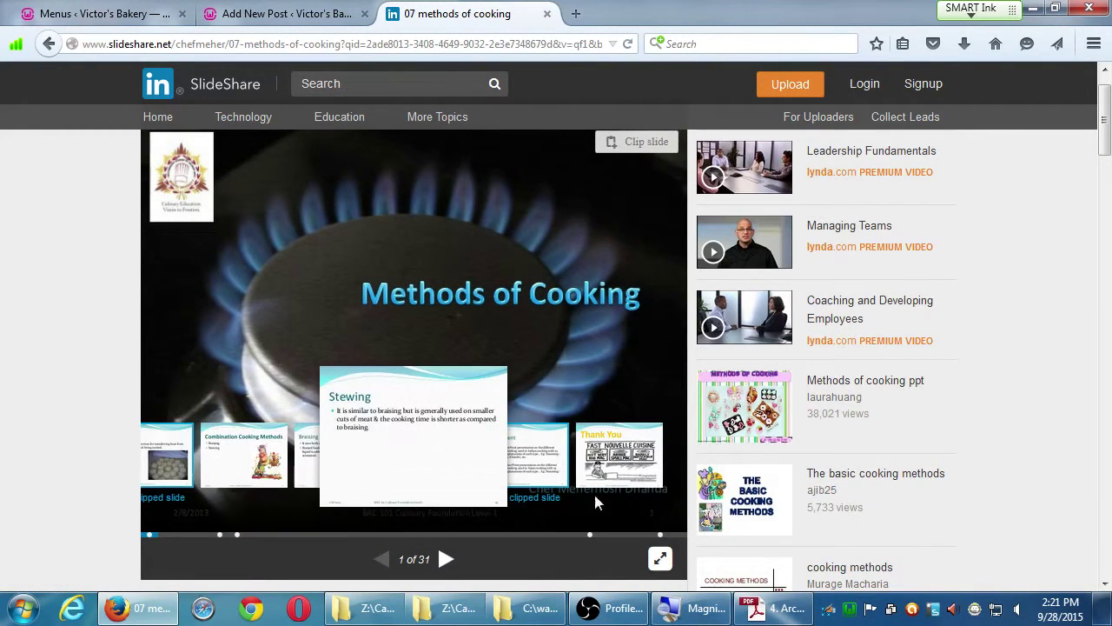
{"action": "scroll", "coordinate": [70, 276], "scroll_direction": "up", "scroll_amount": 1}
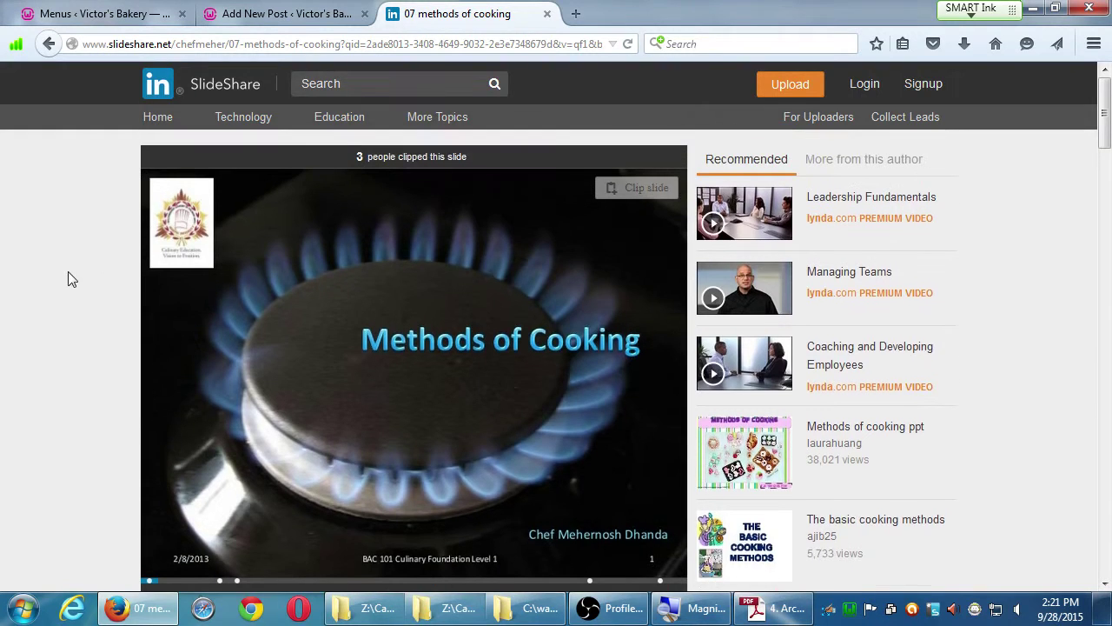
{"action": "scroll", "coordinate": [54, 277], "scroll_direction": "down", "scroll_amount": 9}
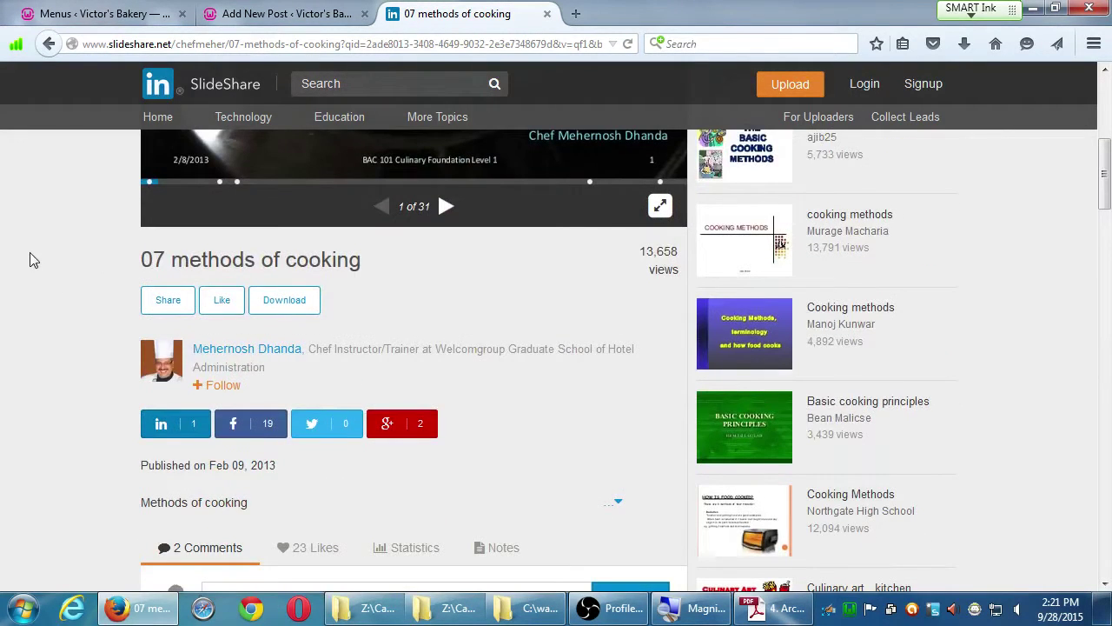
{"action": "left_click", "coordinate": [156, 303]}
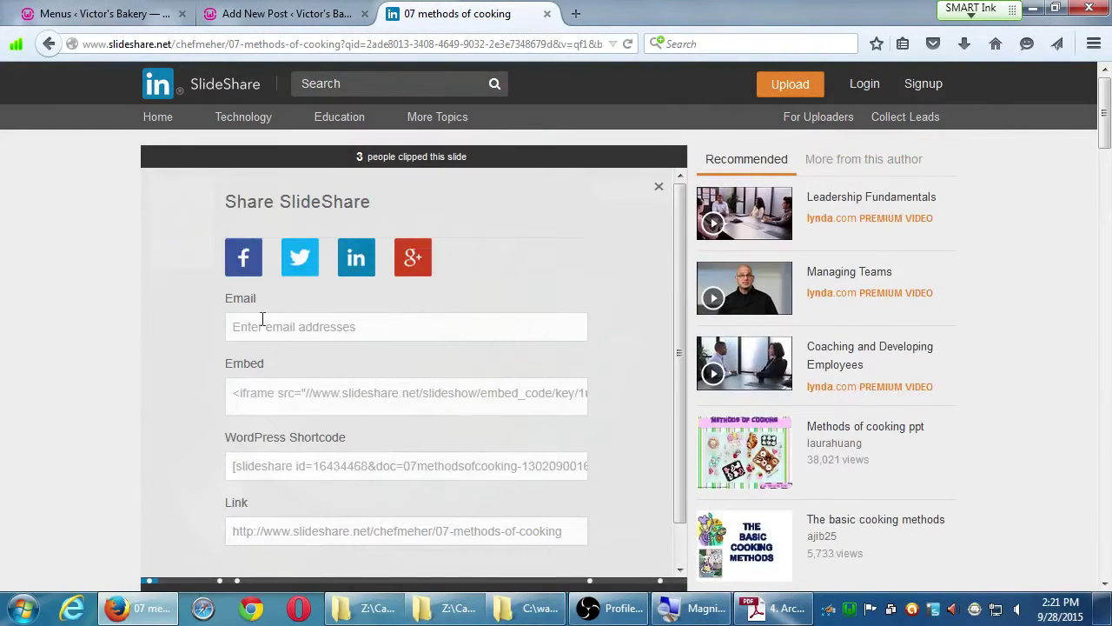
Look over the presentation's embed code, then select and copy its WordPress shortcode
{"action": "left_click", "coordinate": [443, 404]}
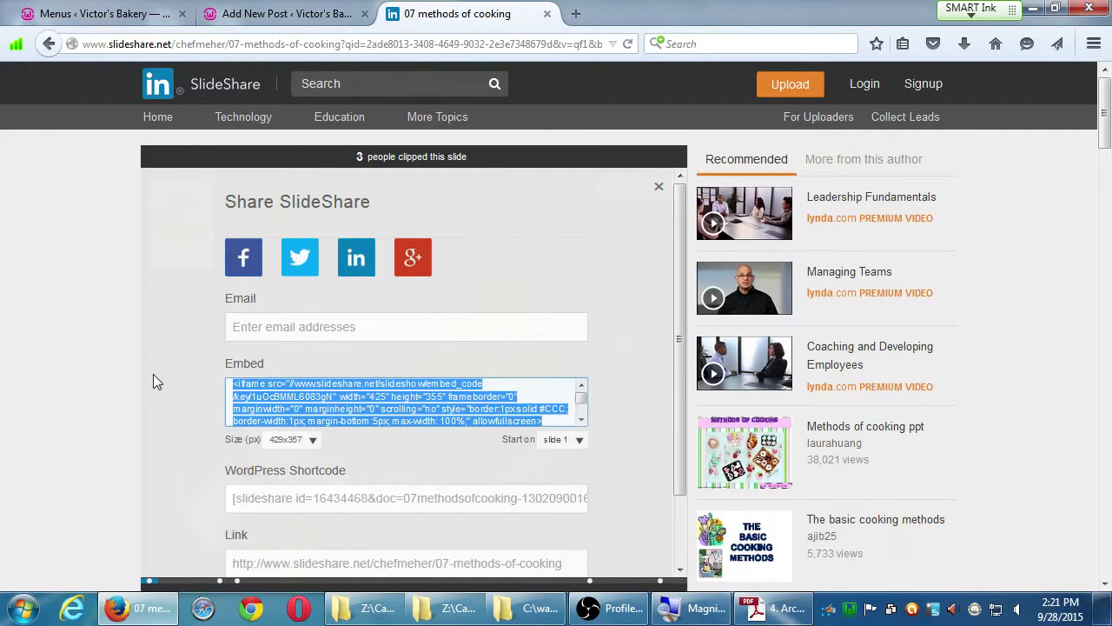
{"action": "scroll", "coordinate": [200, 390], "scroll_direction": "down", "scroll_amount": 1}
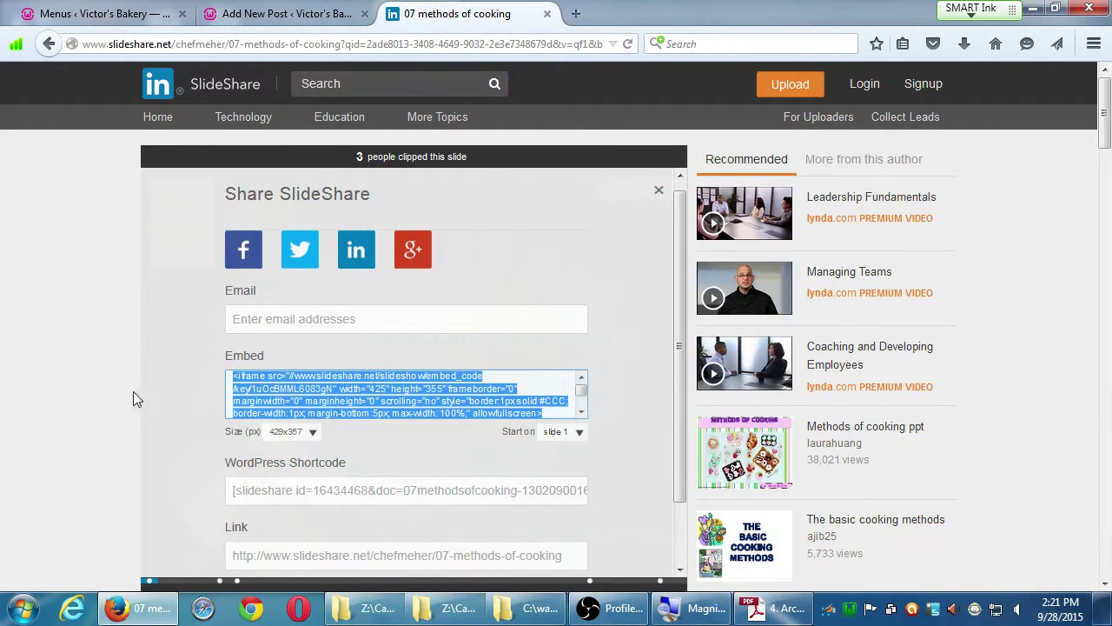
{"action": "left_click", "coordinate": [97, 383]}
{"action": "scroll", "coordinate": [99, 384], "scroll_direction": "down", "scroll_amount": 2}
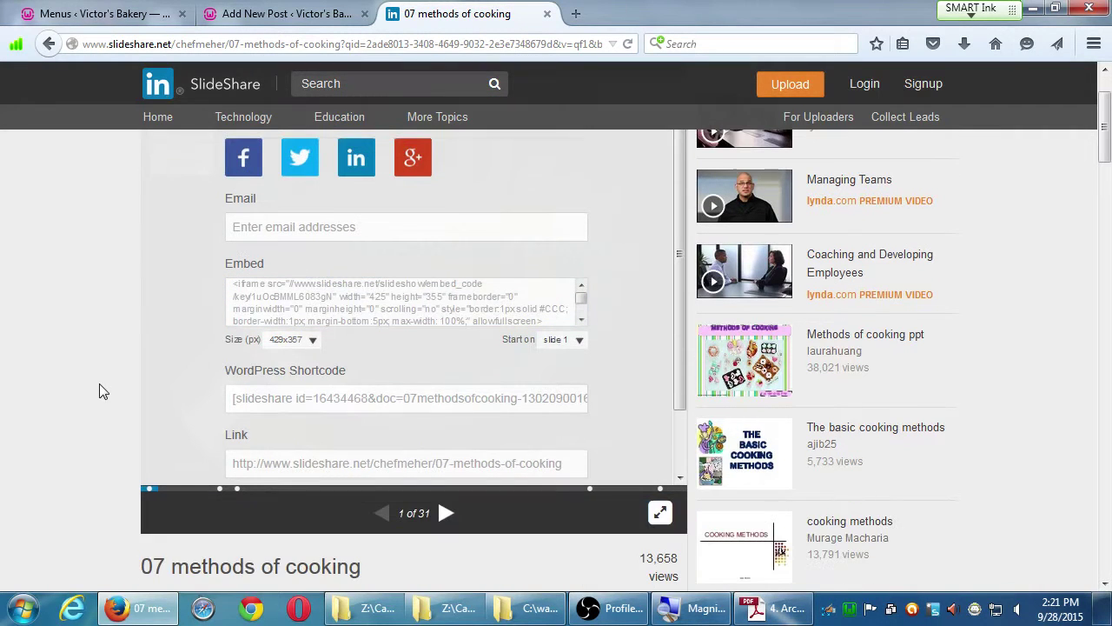
{"action": "left_click", "coordinate": [310, 403]}
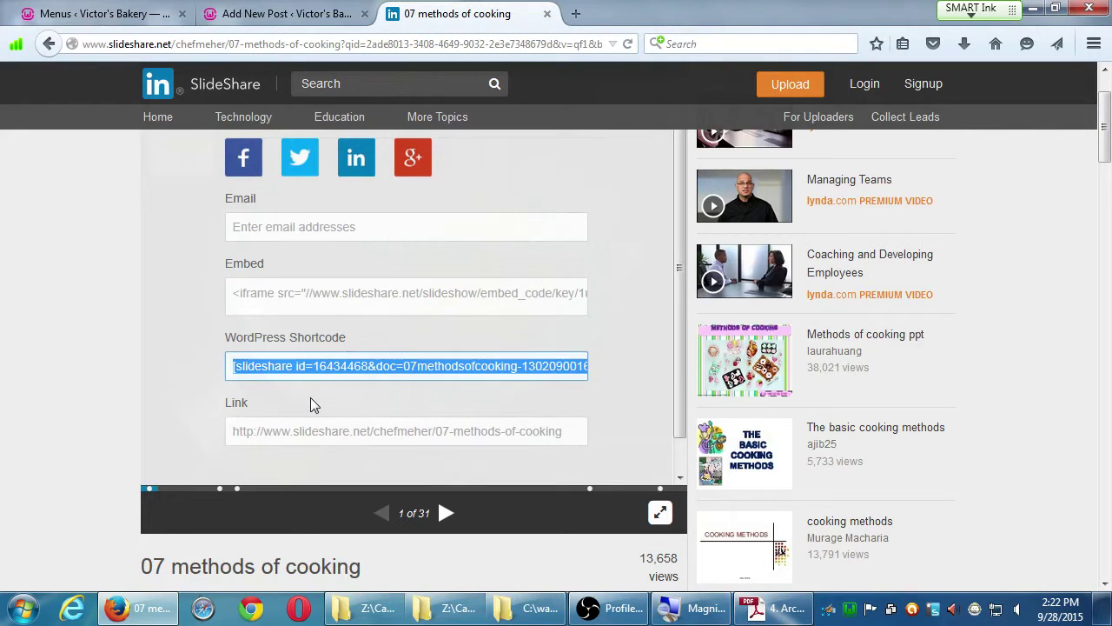
Paste the SlideShare shortcode into the Key Lime Pie post's body and preview the draft
{"action": "left_click", "coordinate": [265, 14]}
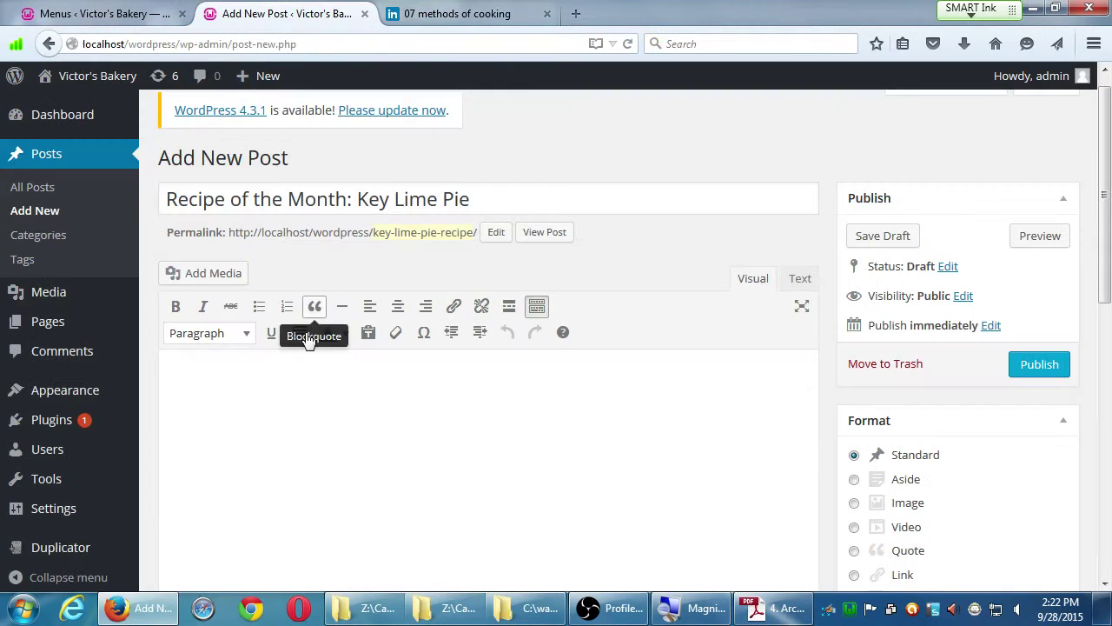
{"action": "key", "text": "ctrl+v"}
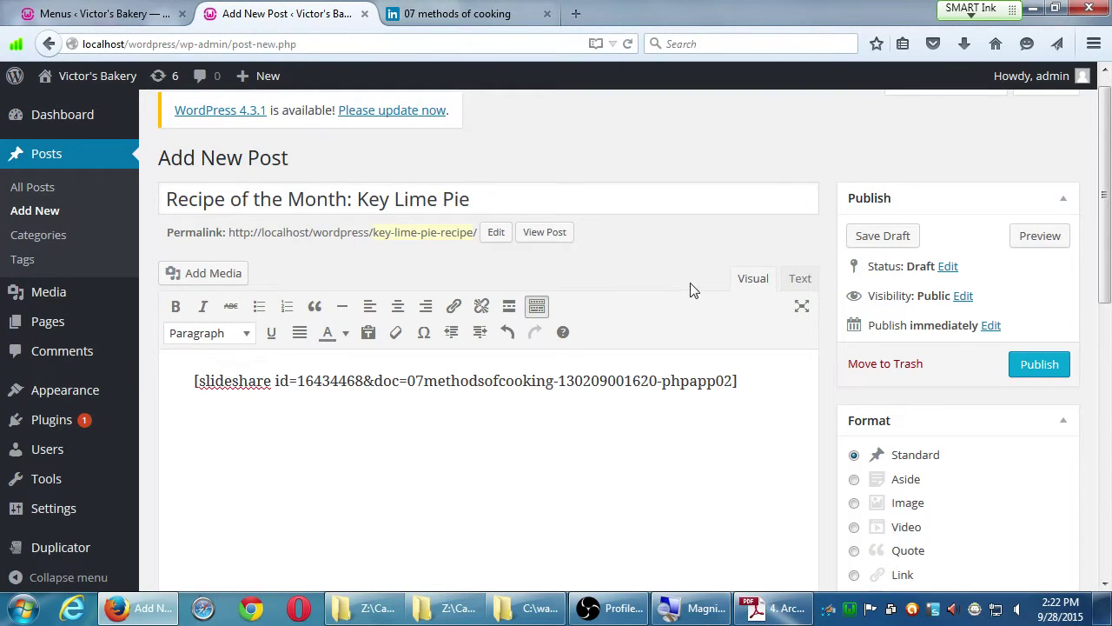
{"action": "left_click", "coordinate": [1029, 246]}
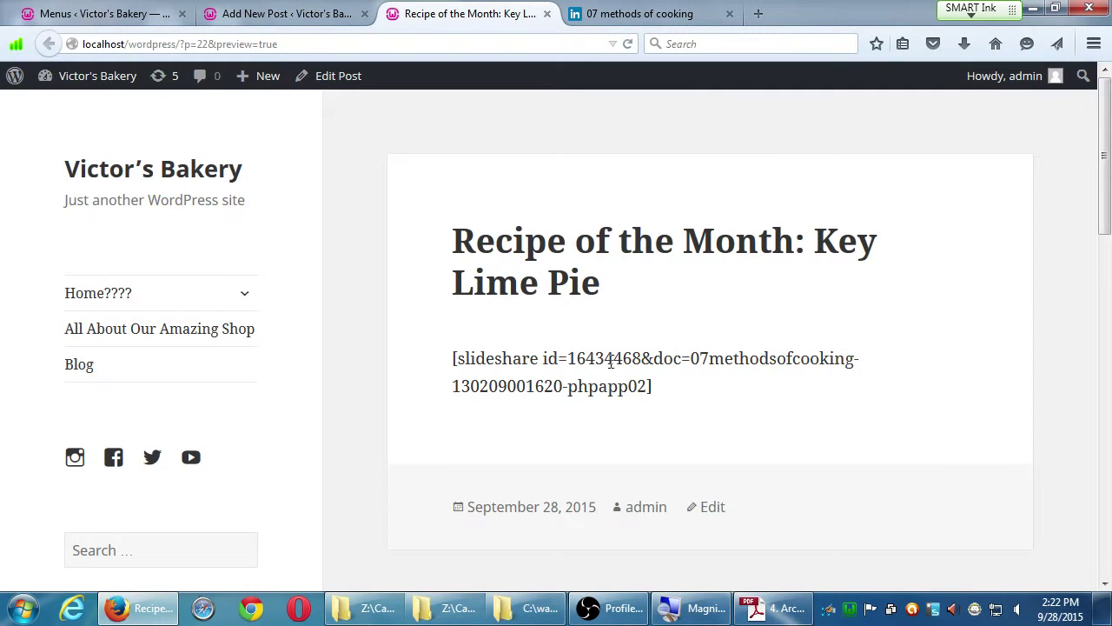
{"action": "left_click", "coordinate": [339, 15]}
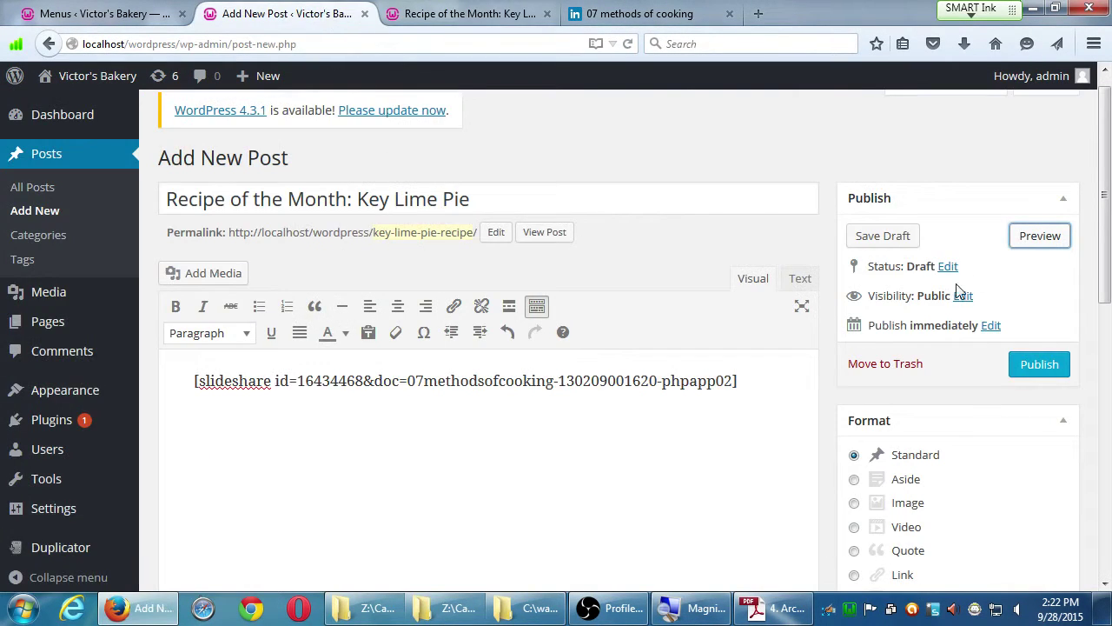
Publish the Key Lime Pie post, view it on the site and return to its editor
{"action": "left_click", "coordinate": [1032, 369]}
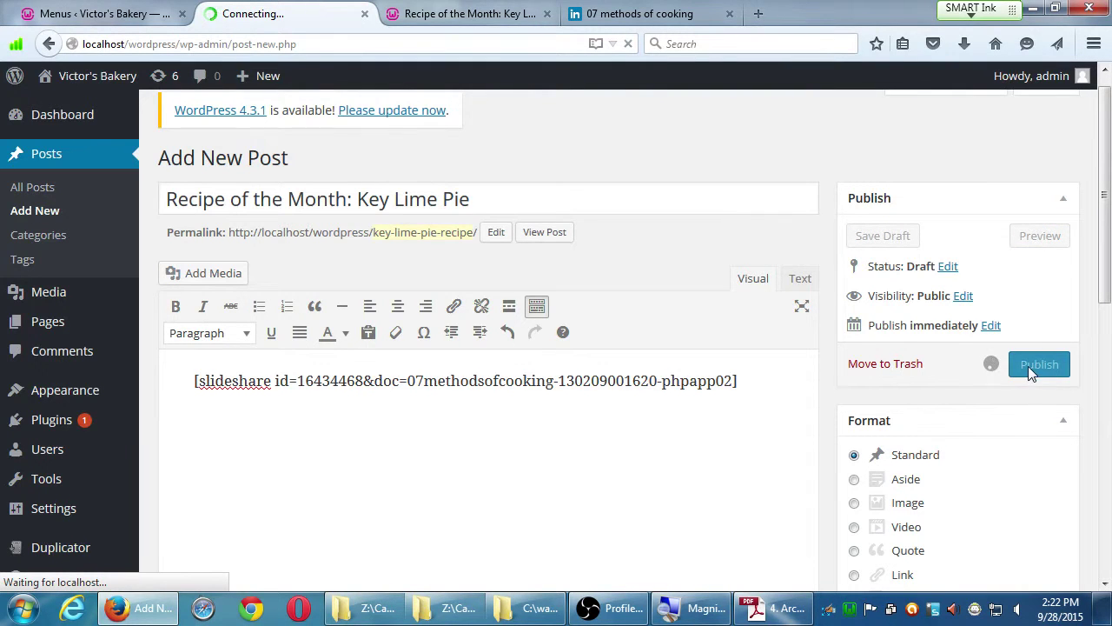
{"action": "left_click", "coordinate": [314, 75]}
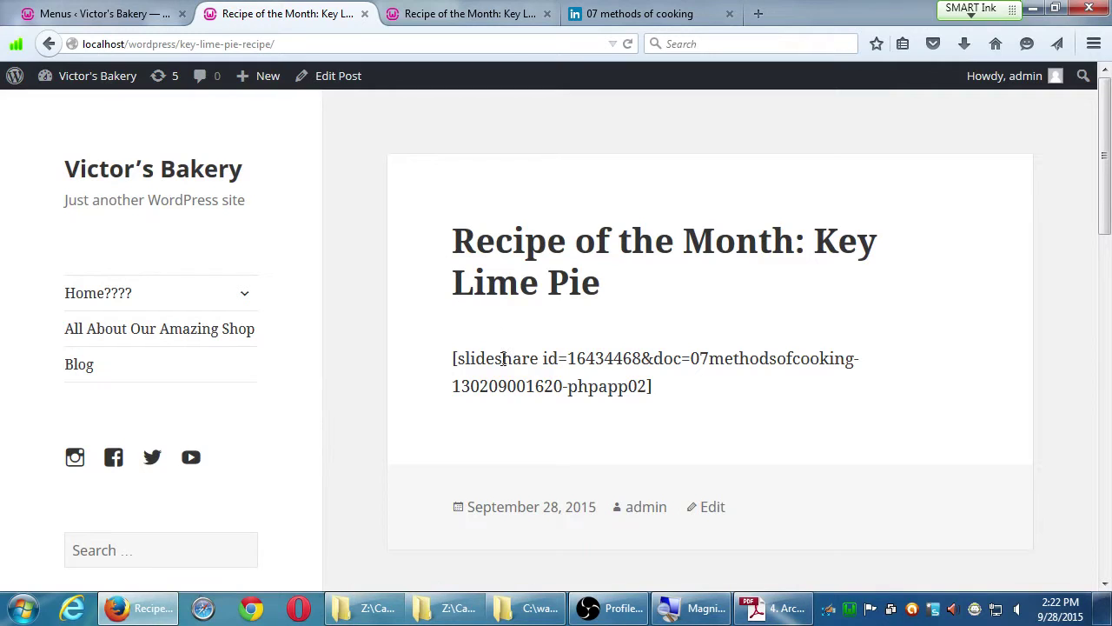
{"action": "left_click", "coordinate": [384, 12]}
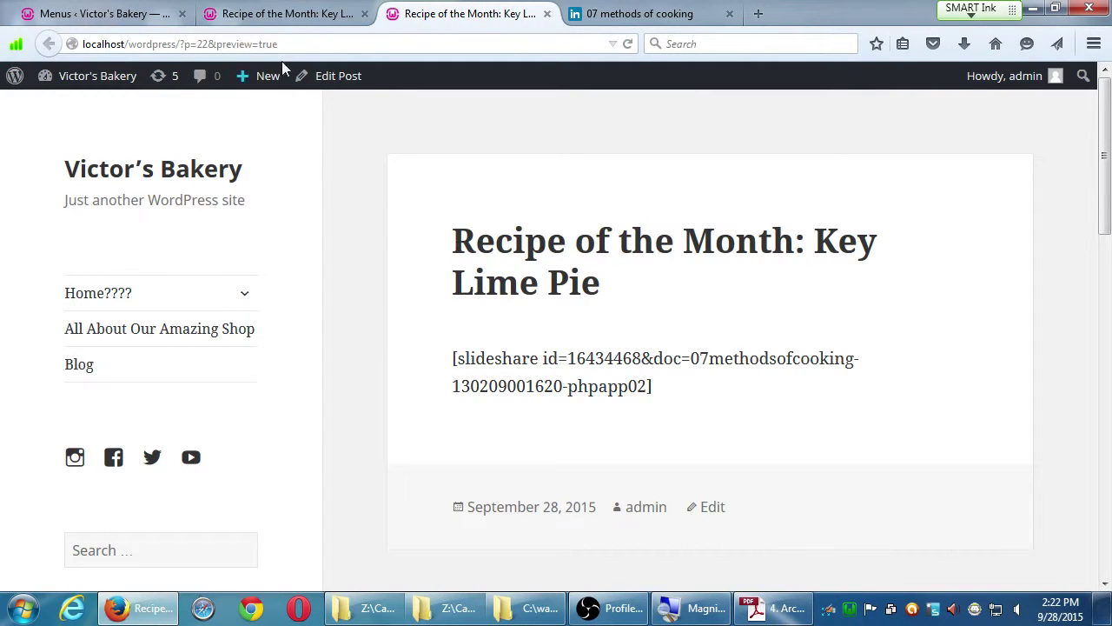
{"action": "left_click", "coordinate": [262, 20]}
{"action": "key", "text": "alt+Left"}
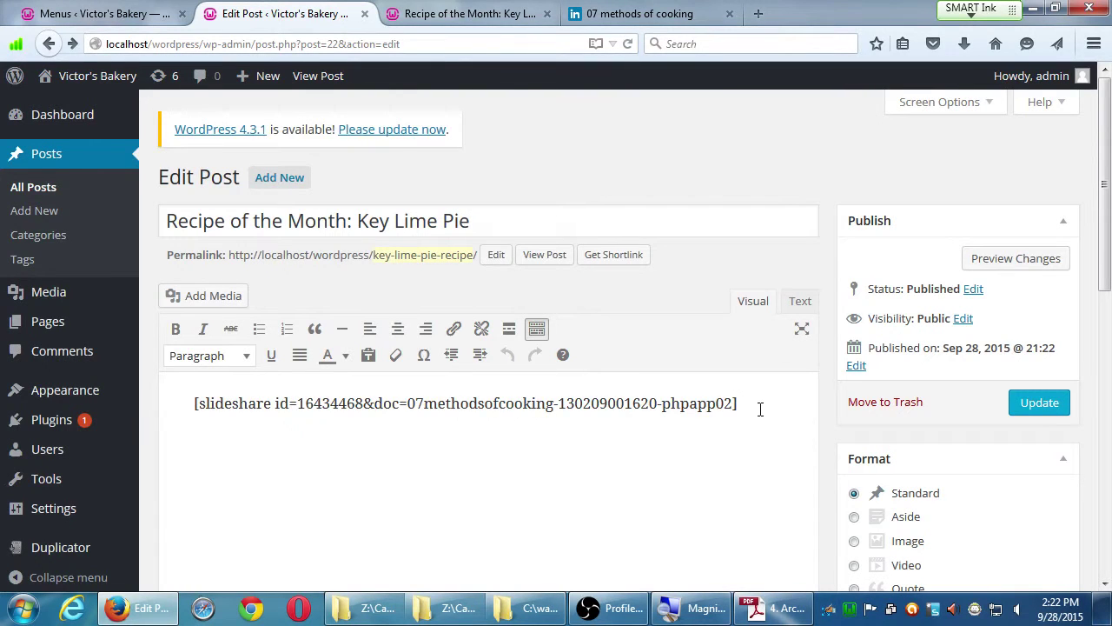
Re-enter the SlideShare shortcode in the post's Text mode and update the post, checking and closing the refreshed preview
{"action": "left_click_drag", "start_coordinate": [759, 409], "coordinate": [92, 425]}
{"action": "key", "text": "ctrl+c"}
{"action": "key", "text": "Delete"}
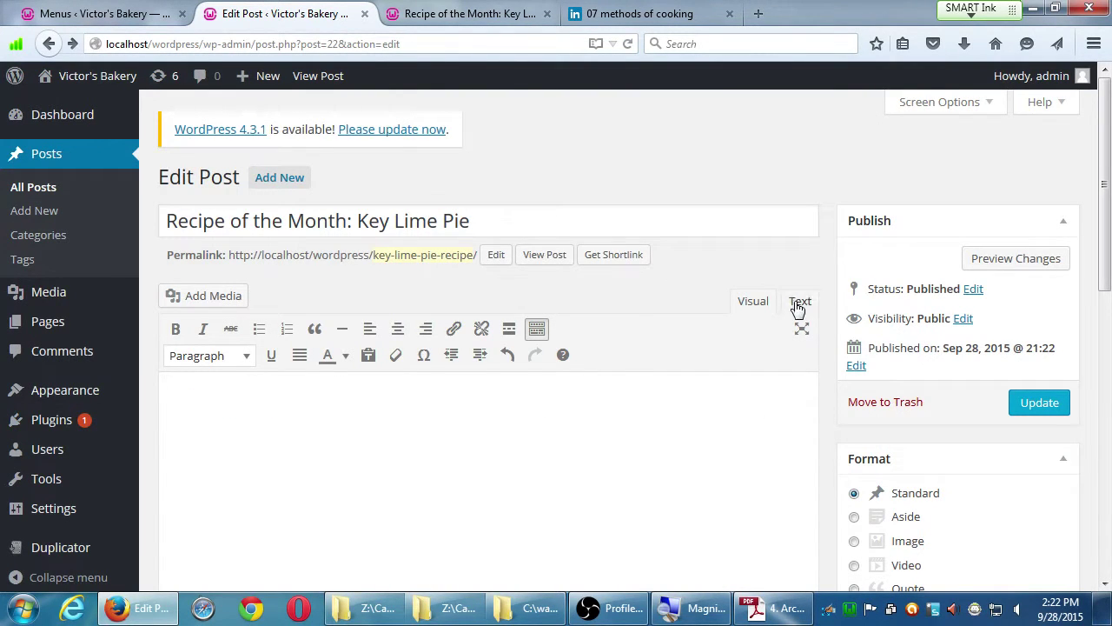
{"action": "left_click", "coordinate": [800, 302]}
{"action": "key", "text": "ctrl+v"}
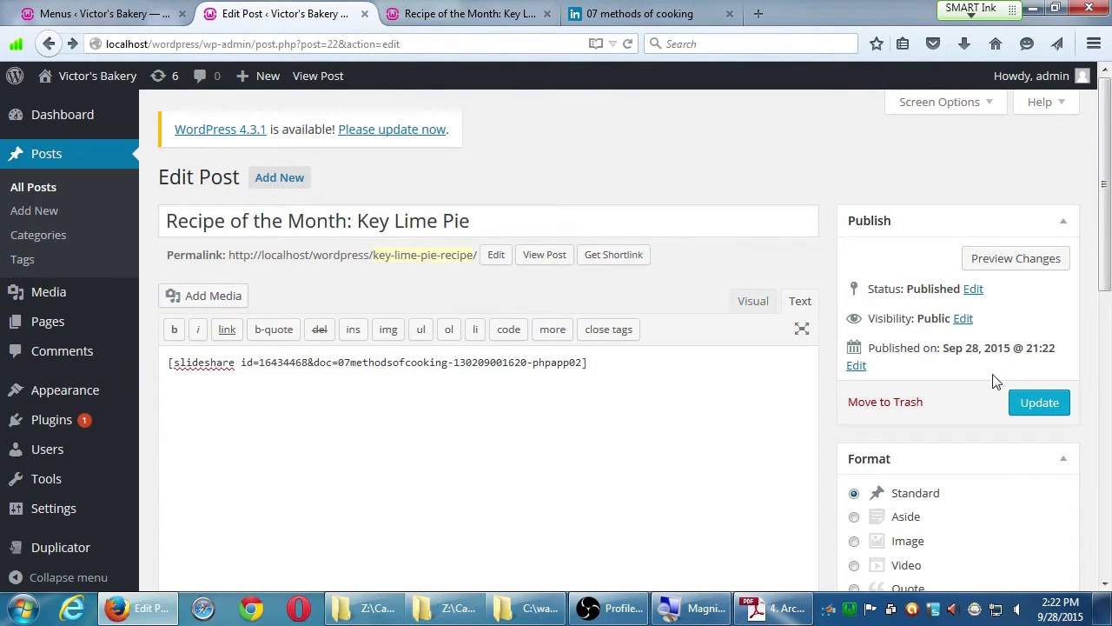
{"action": "left_click", "coordinate": [1029, 403]}
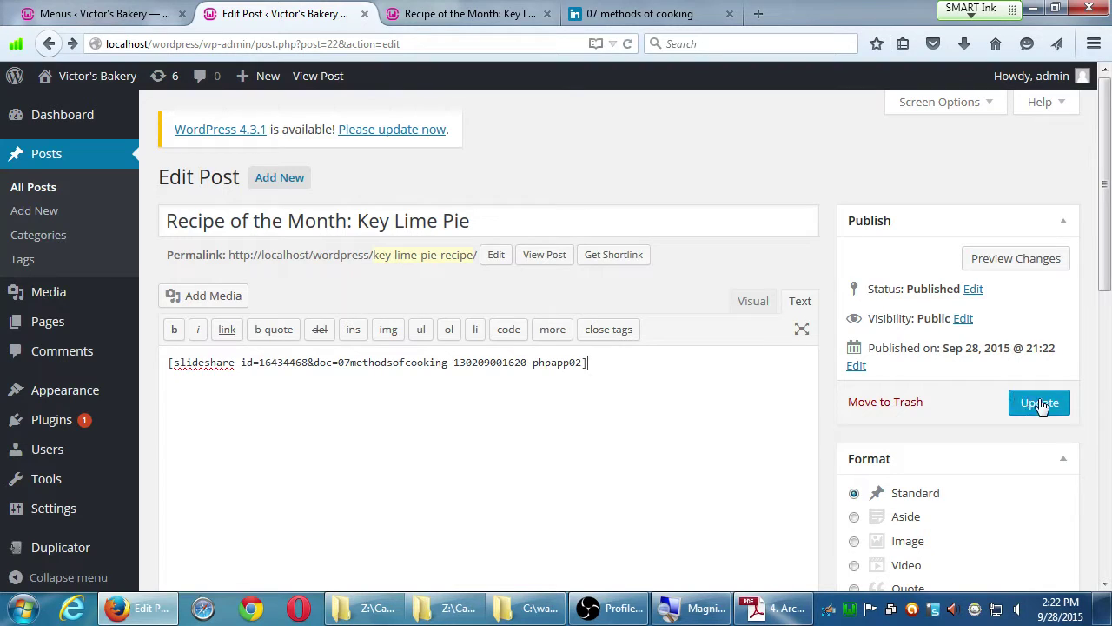
{"action": "left_click", "coordinate": [448, 20]}
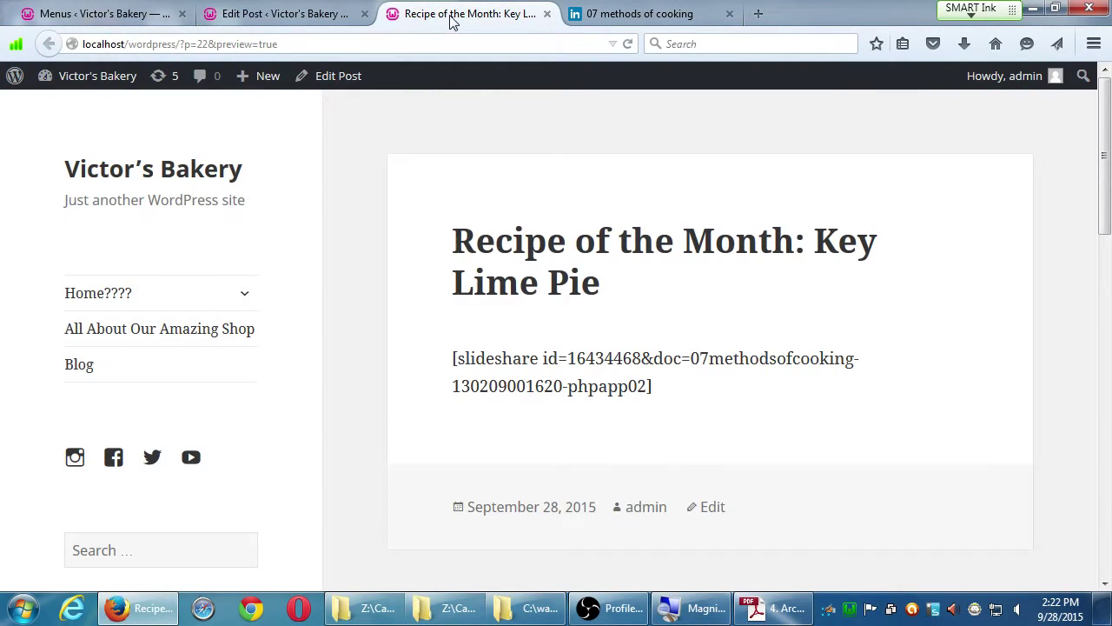
{"action": "key", "text": "F5"}
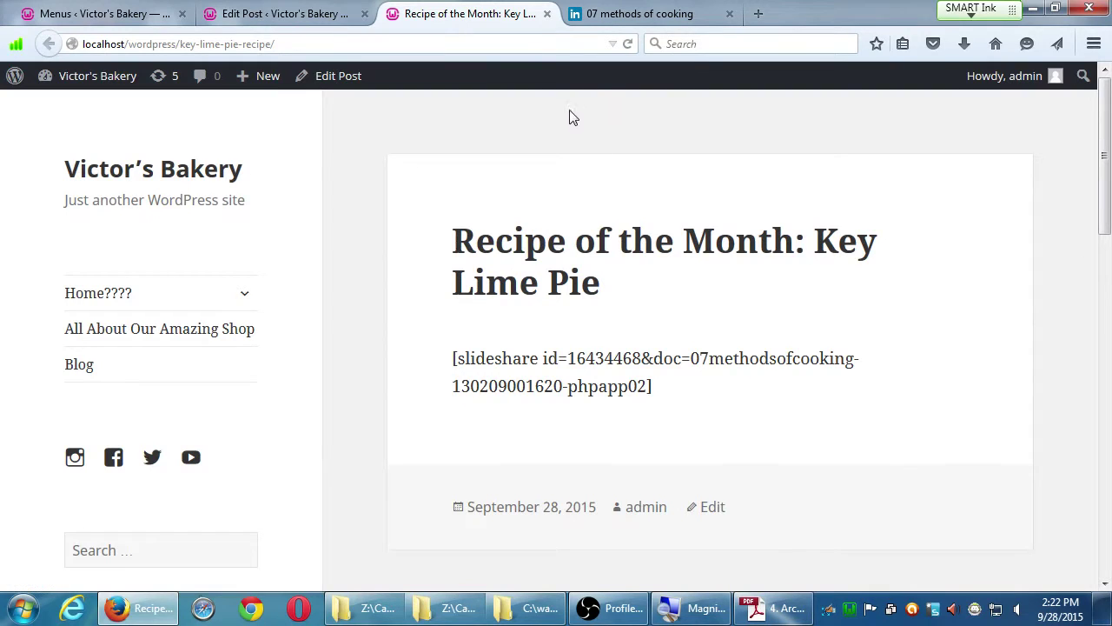
{"action": "left_click", "coordinate": [546, 14]}
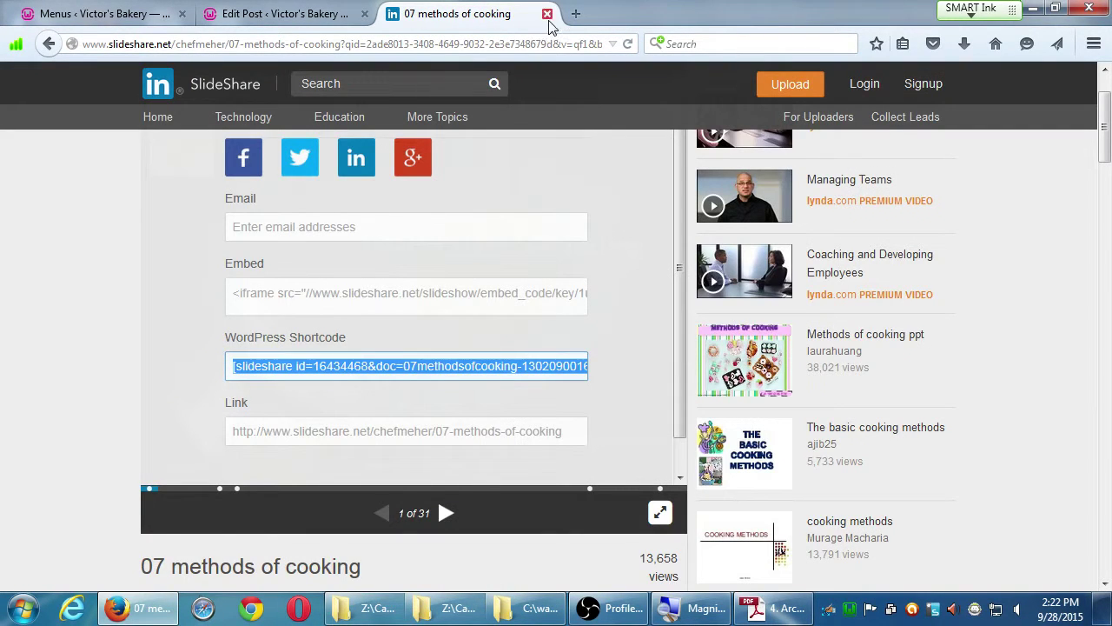
Copy the WordPress shortcode from SlideShare again and paste it over the one in the post
{"action": "right_click", "coordinate": [530, 375]}
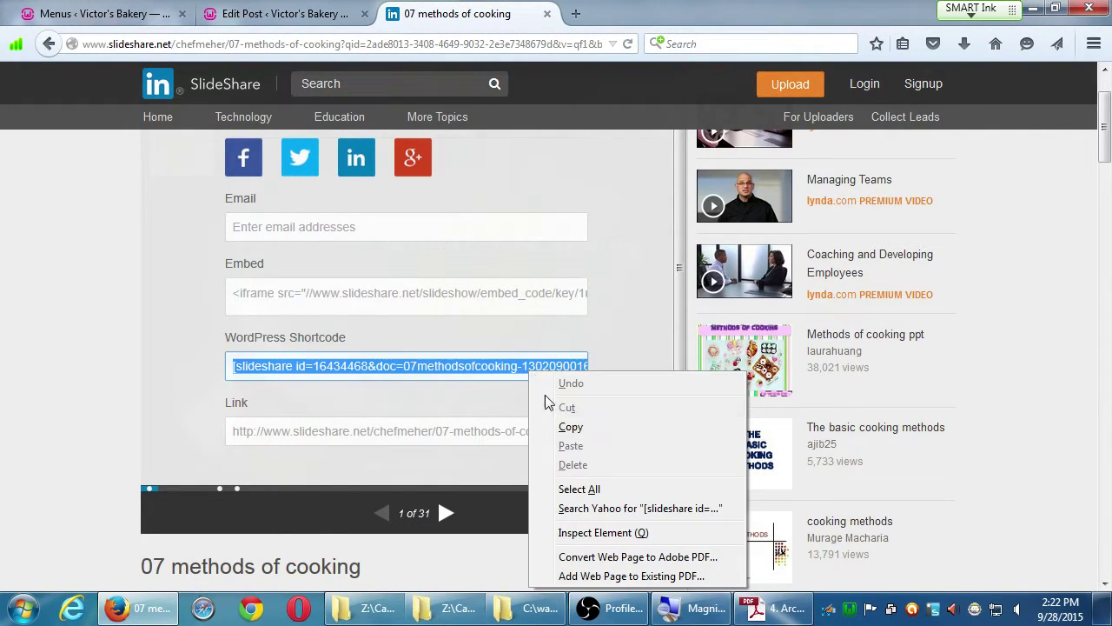
{"action": "left_click", "coordinate": [569, 429]}
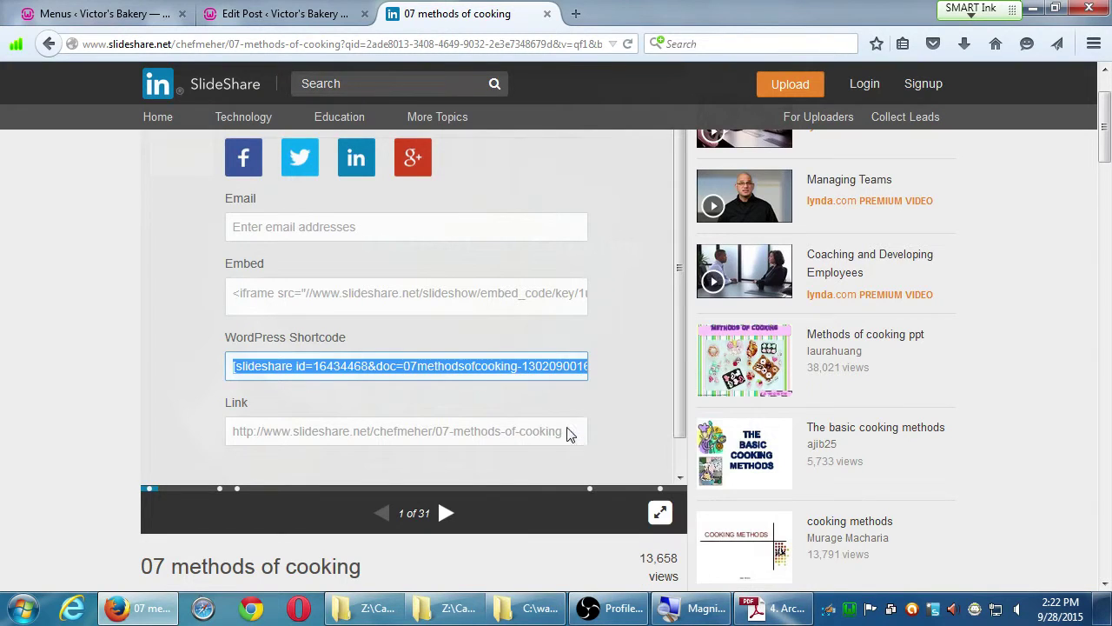
{"action": "left_click", "coordinate": [291, 14]}
{"action": "left_click_drag", "start_coordinate": [629, 461], "coordinate": [166, 449]}
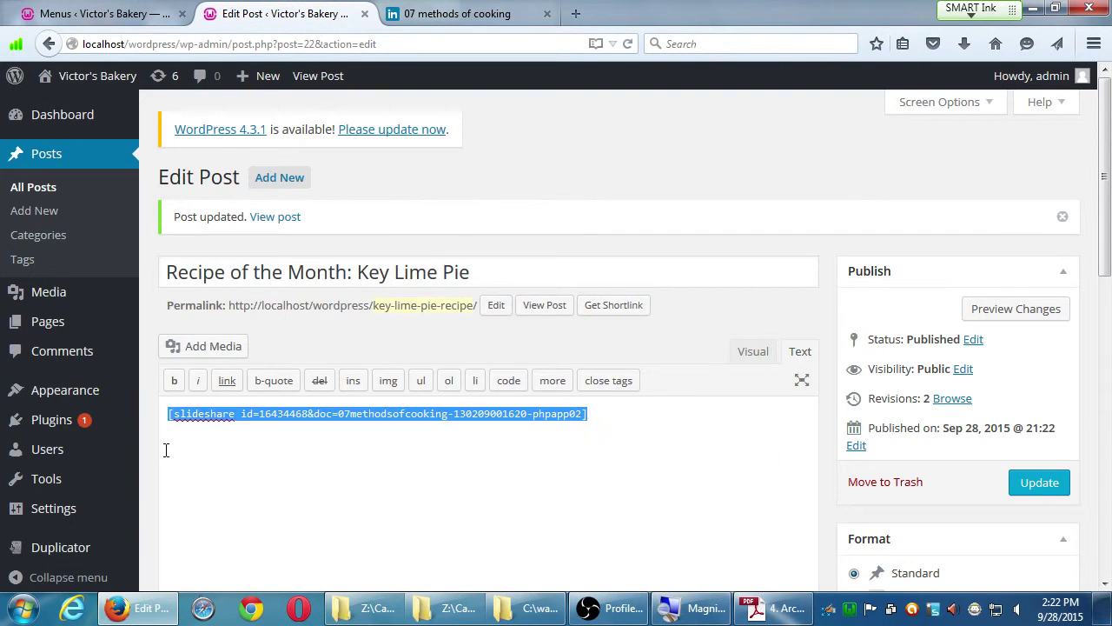
{"action": "key", "text": "ctrl+v"}
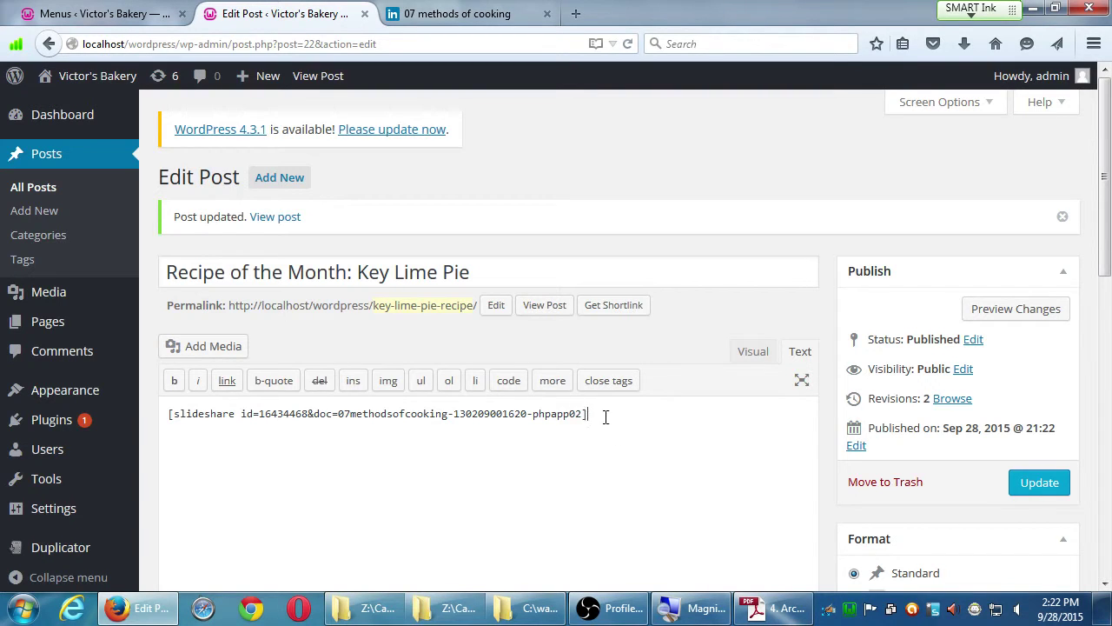
Wrap the SlideShare shortcode in code tags, update the post and view it on the site
{"action": "left_click_drag", "start_coordinate": [606, 418], "coordinate": [157, 420]}
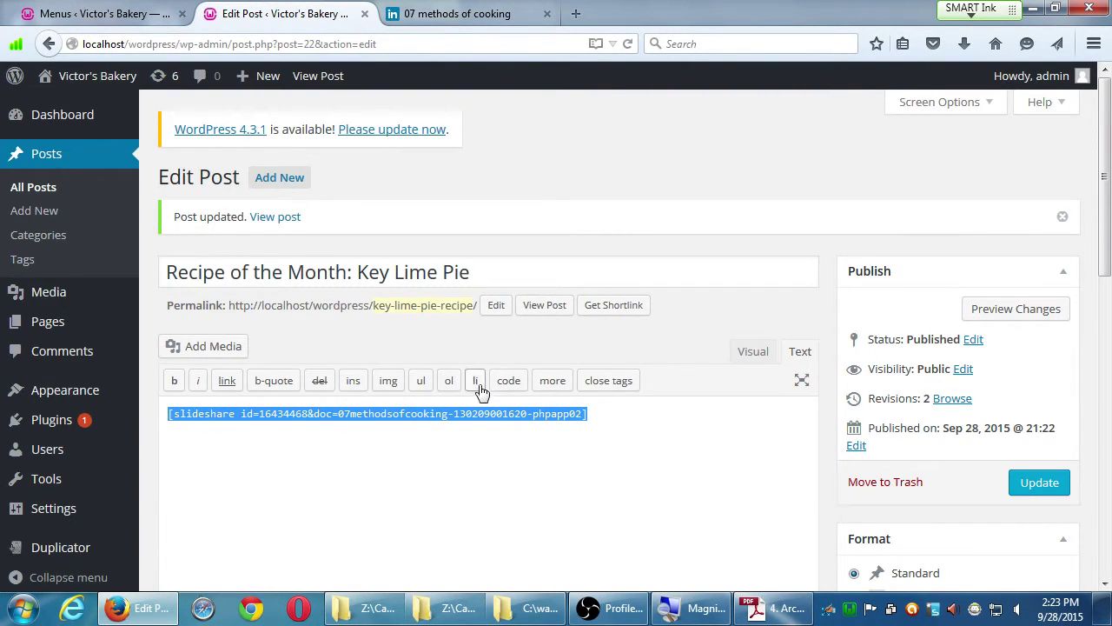
{"action": "left_click", "coordinate": [508, 383]}
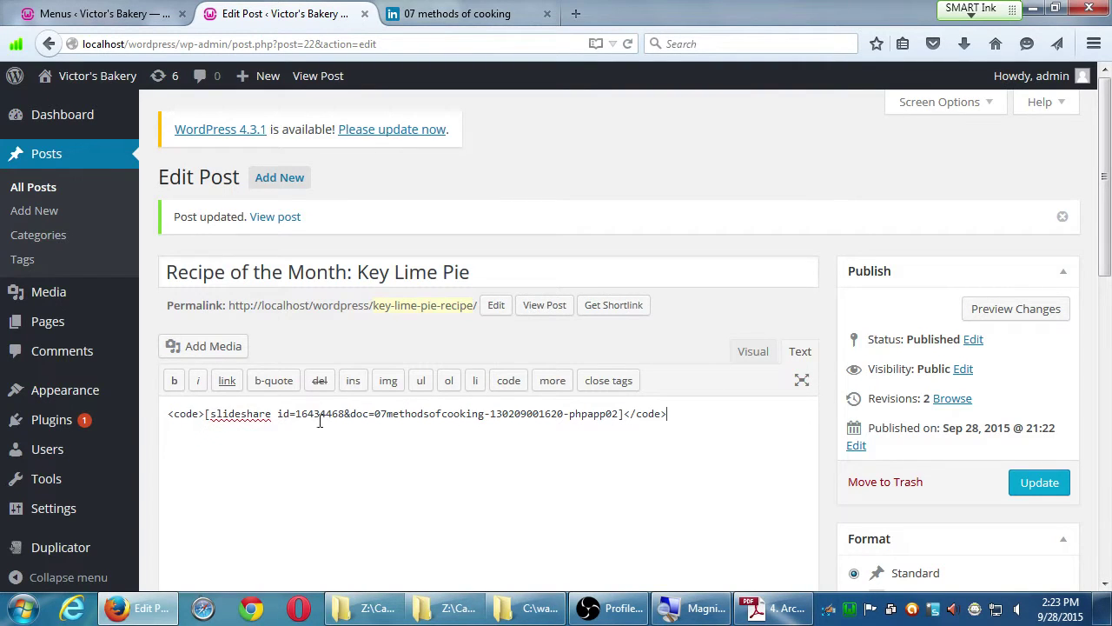
{"action": "left_click", "coordinate": [1015, 480]}
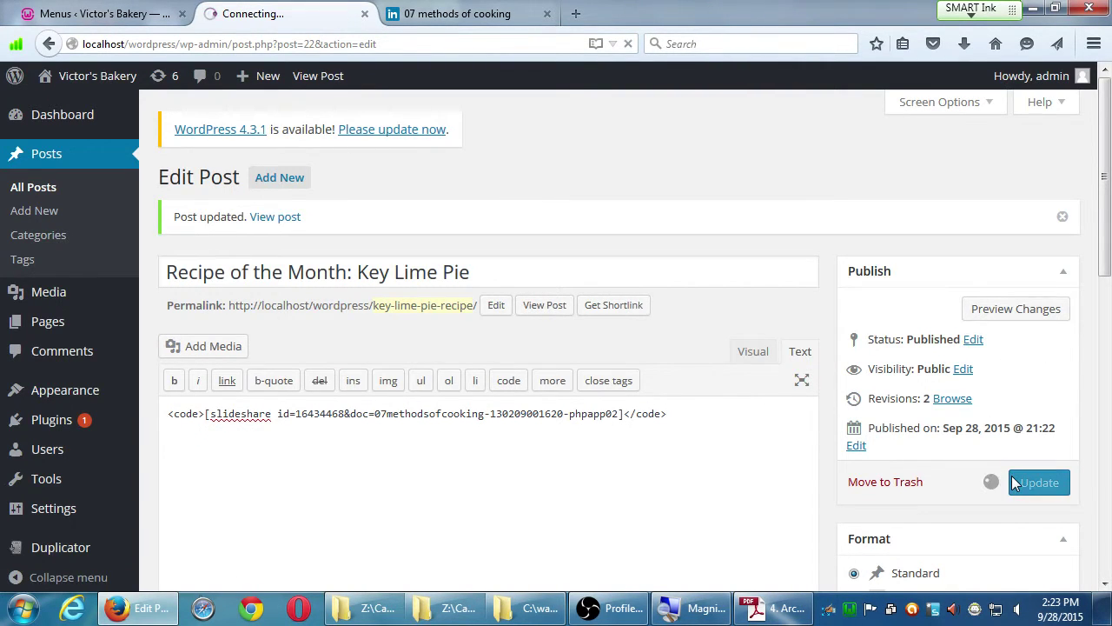
{"action": "left_click", "coordinate": [473, 24]}
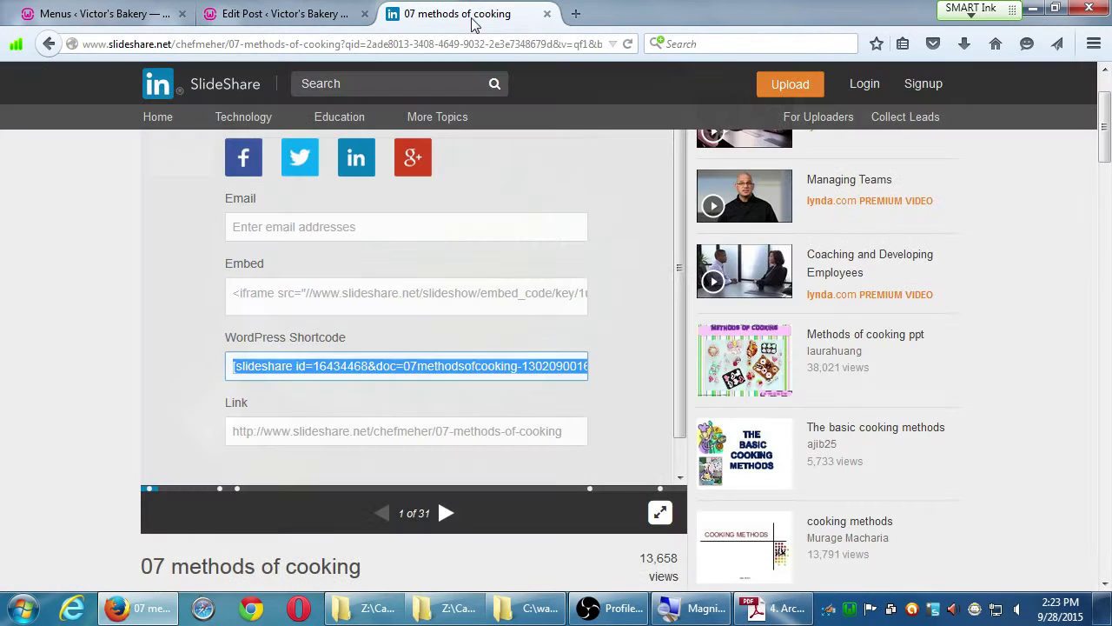
{"action": "left_click", "coordinate": [309, 13]}
{"action": "left_click", "coordinate": [1054, 489]}
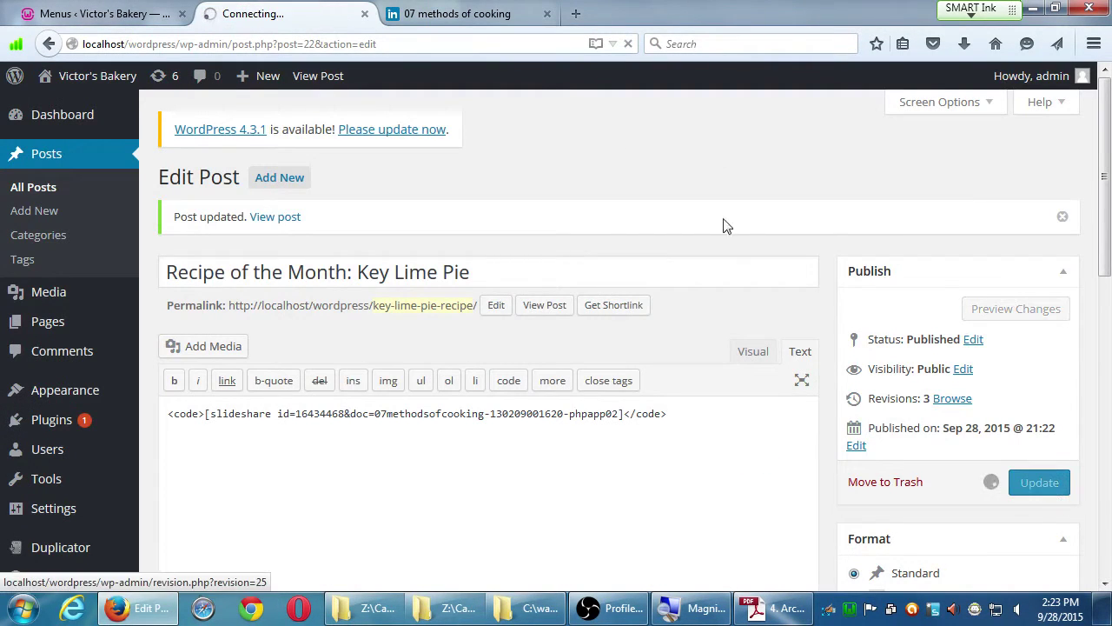
{"action": "left_click", "coordinate": [318, 78]}
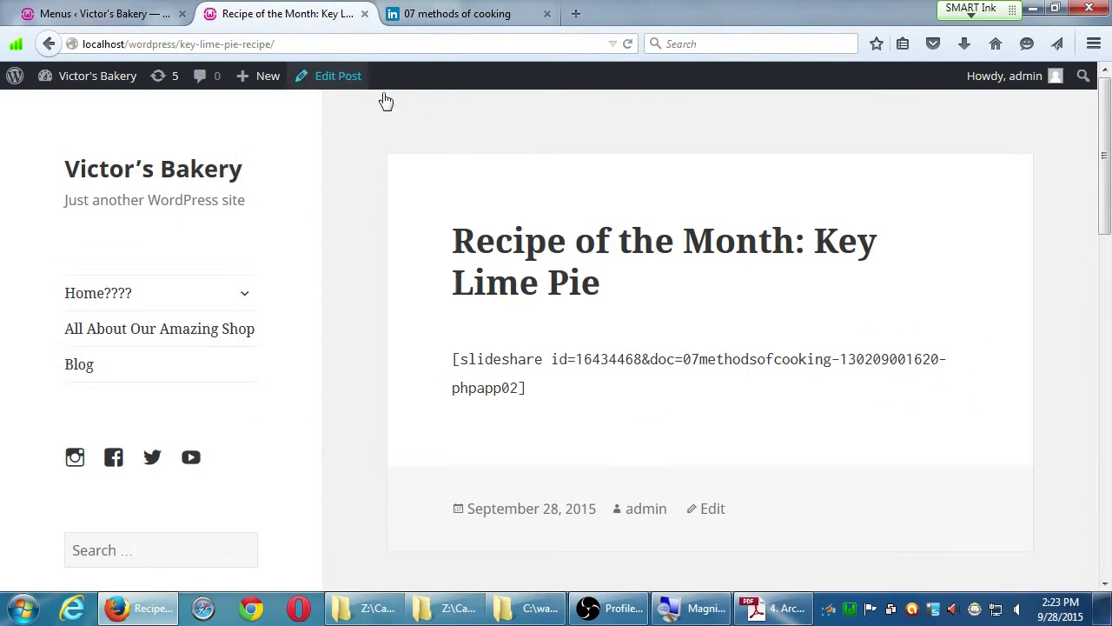
Copy the iframe embed code of the 07 methods of cooking presentation from SlideShare and open the Key Lime Pie post for editing
{"action": "left_click", "coordinate": [421, 14]}
{"action": "left_click", "coordinate": [330, 295]}
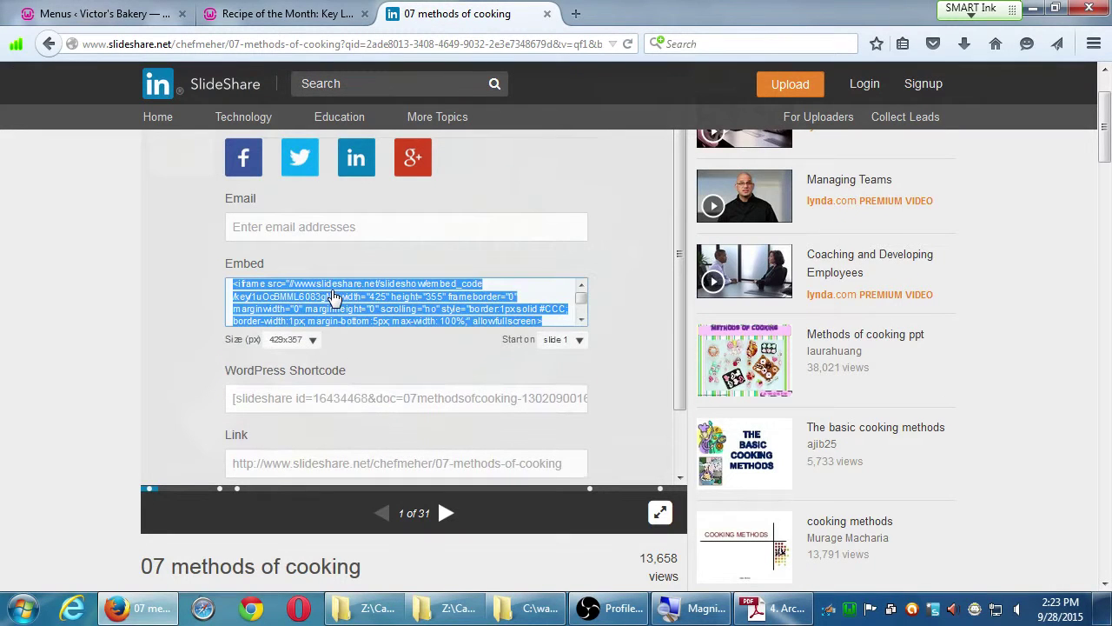
{"action": "left_click", "coordinate": [286, 24]}
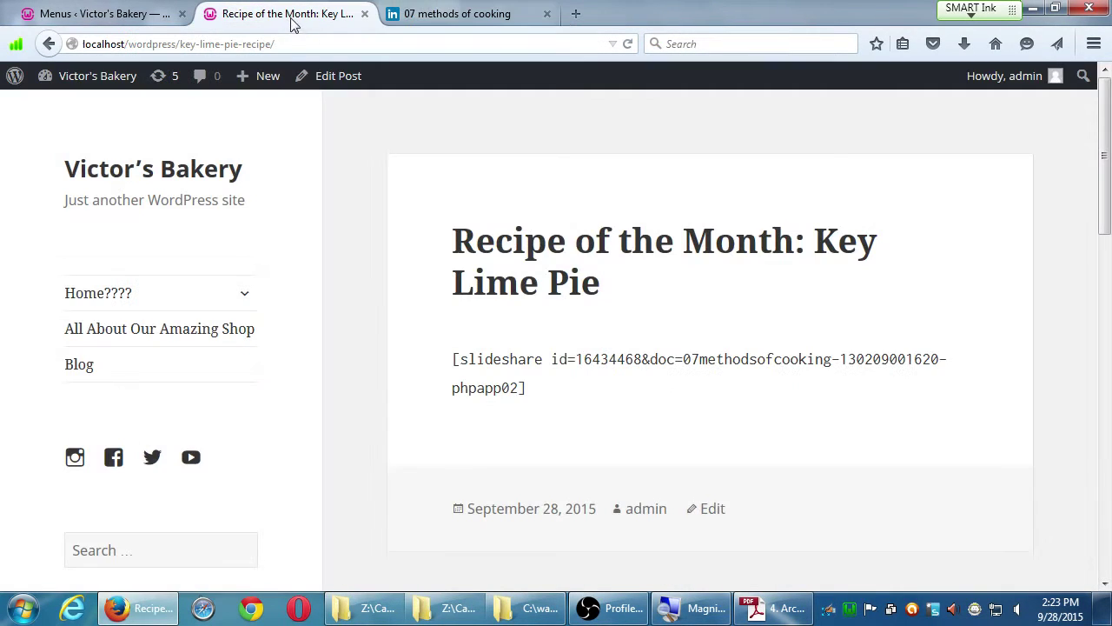
{"action": "left_click", "coordinate": [335, 76]}
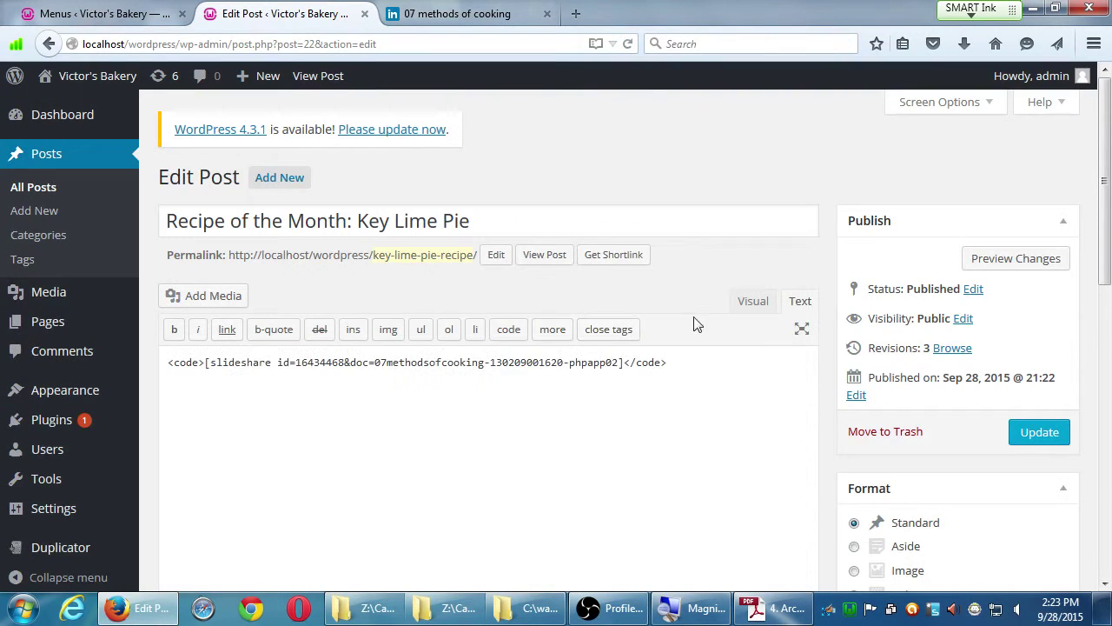
Paste the SlideShare embed code over the shortcode in the post's Visual mode
{"action": "left_click", "coordinate": [747, 309]}
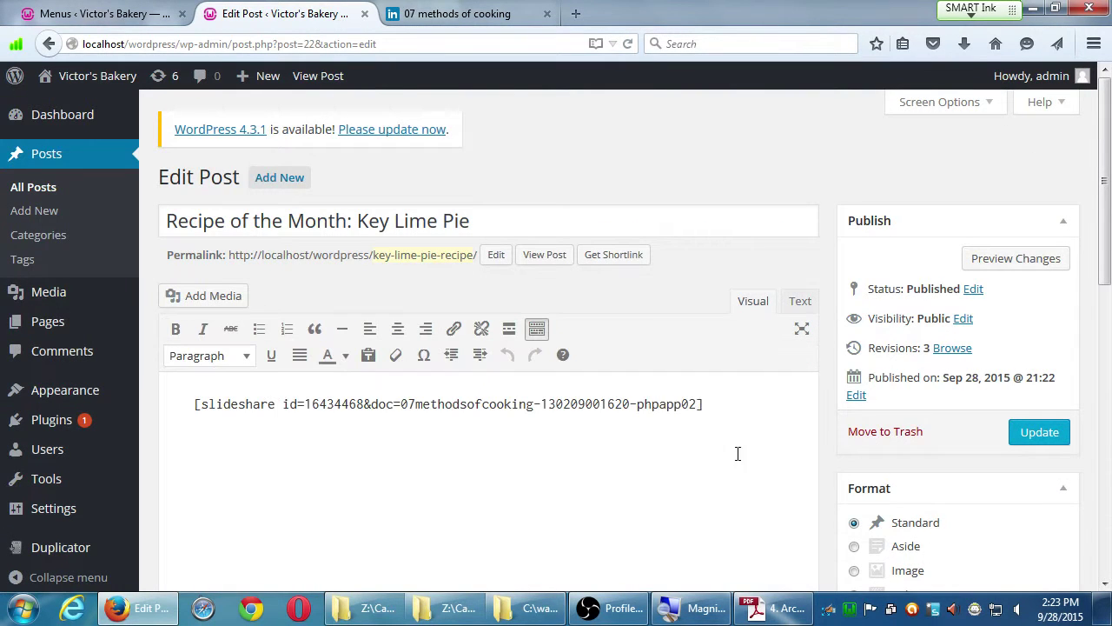
{"action": "key", "text": "ctrl+a"}
{"action": "left_click", "coordinate": [741, 469]}
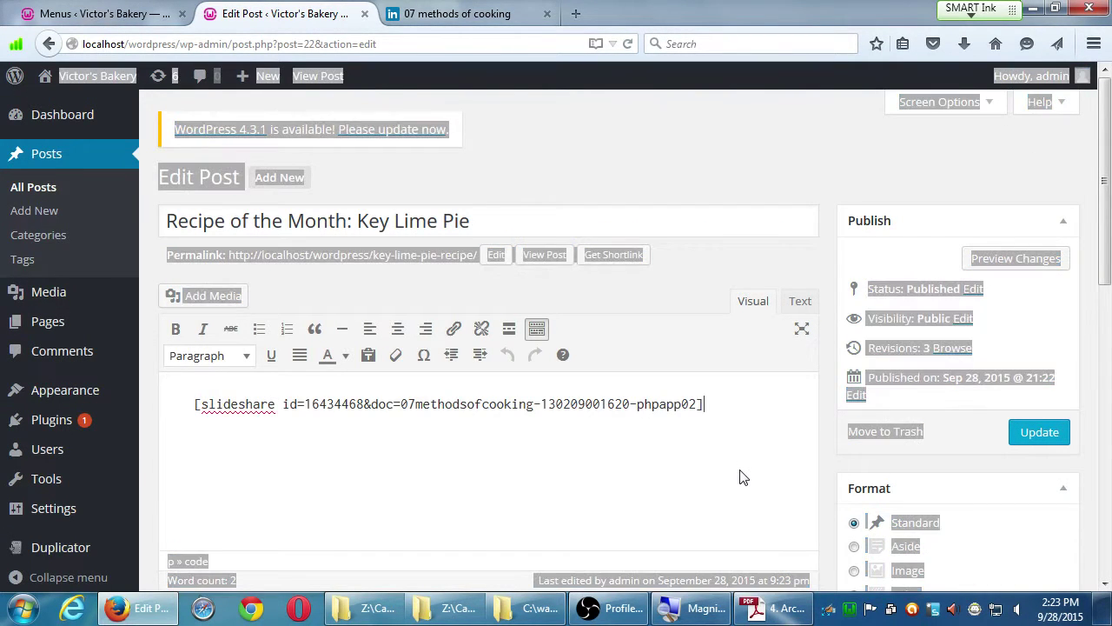
{"action": "key", "text": "ctrl+a"}
{"action": "key", "text": "ctrl+v"}
Update the post, view it on the site and return to its editor
{"action": "left_click", "coordinate": [1043, 332]}
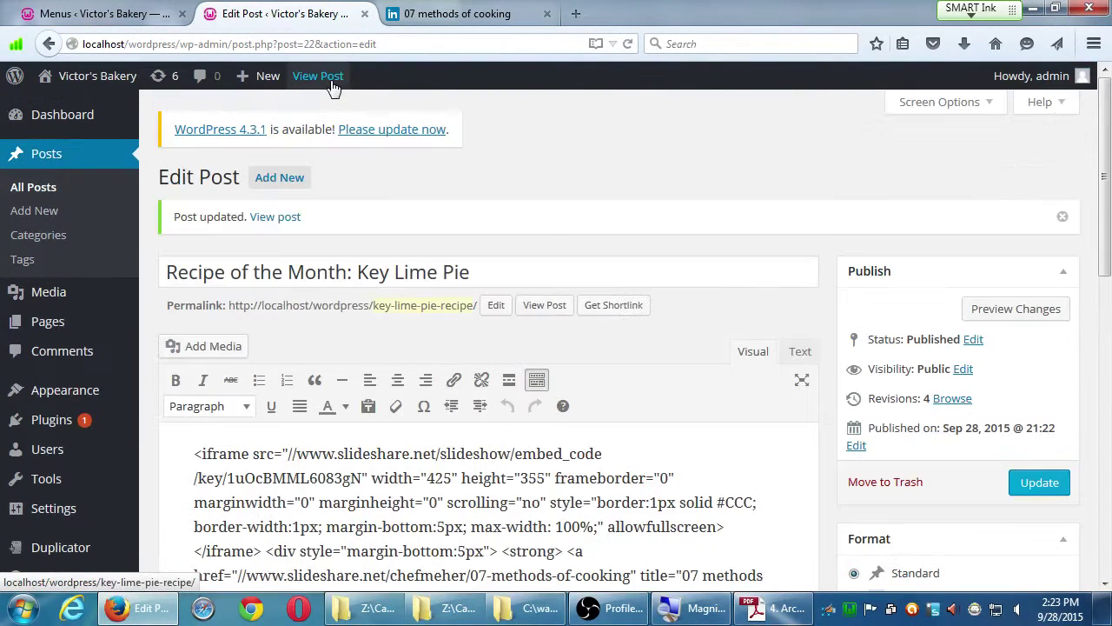
{"action": "left_click", "coordinate": [326, 80]}
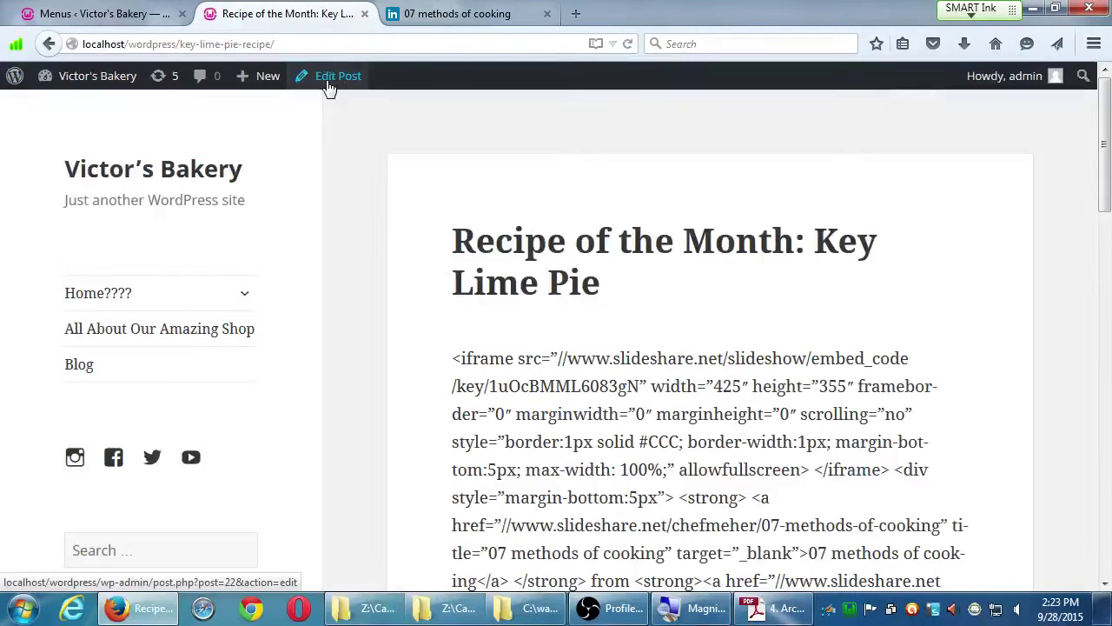
{"action": "scroll", "coordinate": [458, 437], "scroll_direction": "down", "scroll_amount": 4}
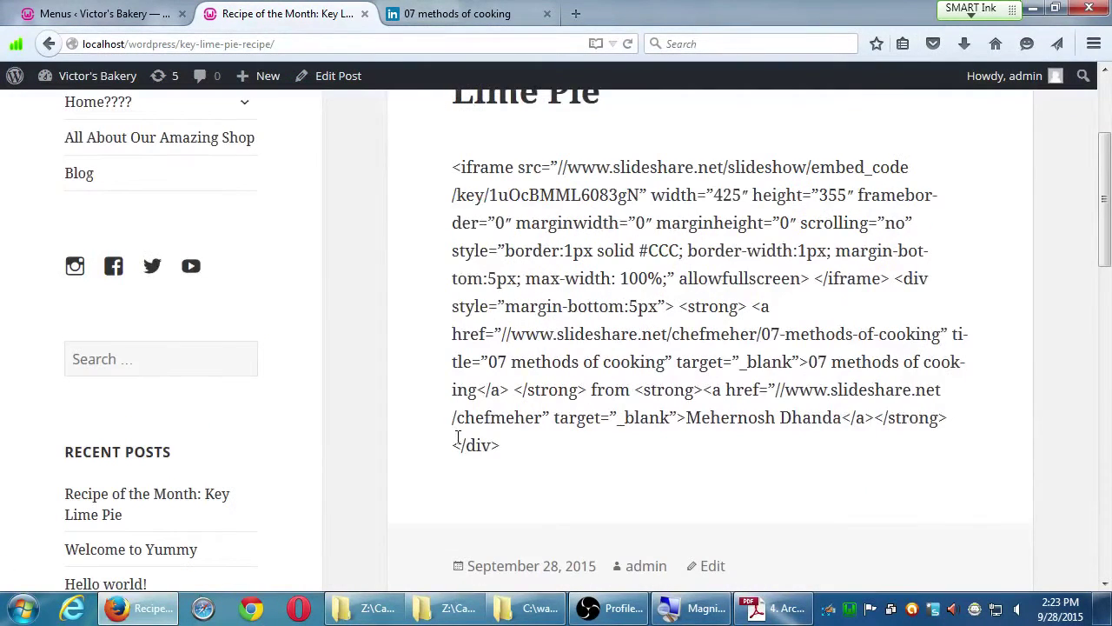
{"action": "scroll", "coordinate": [453, 441], "scroll_direction": "up", "scroll_amount": 4}
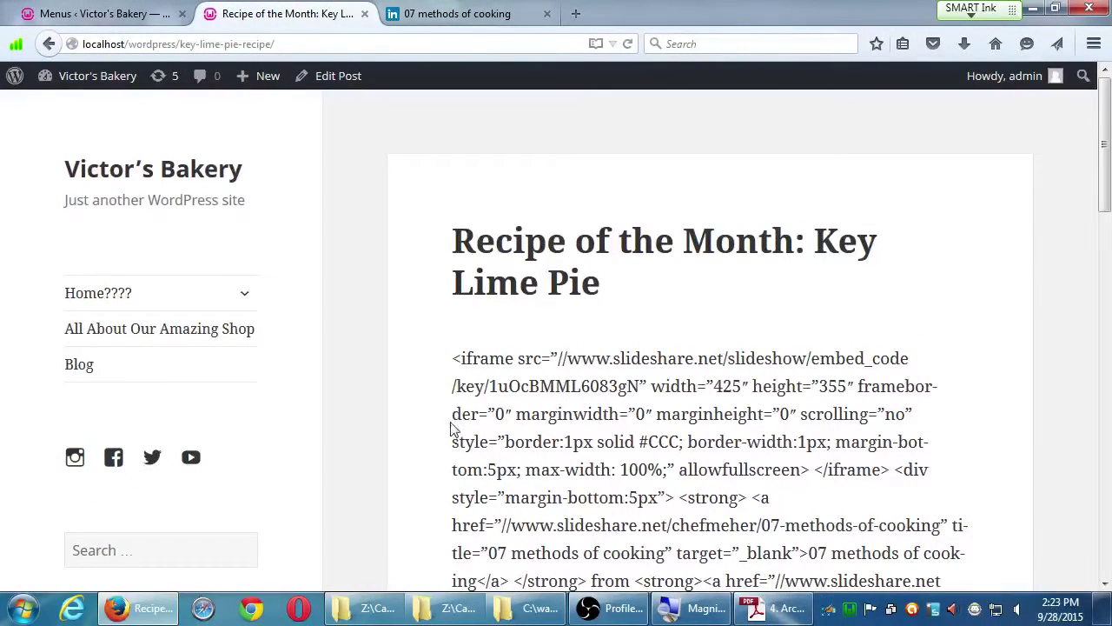
{"action": "left_click", "coordinate": [49, 44]}
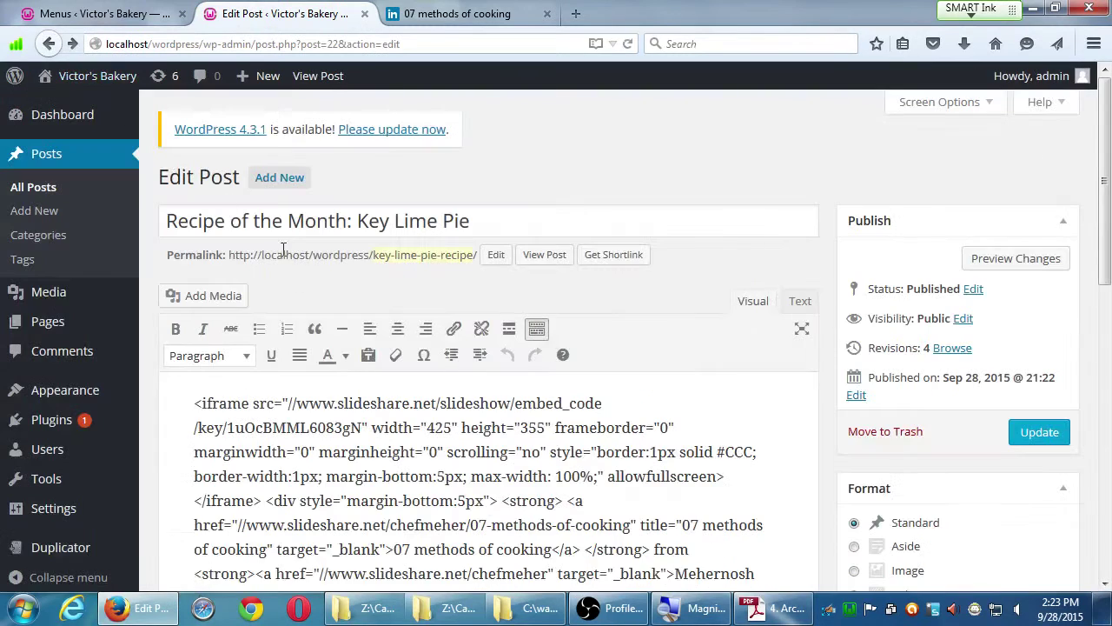
Replace the post's content in Text mode with the SlideShare iframe embed code, update the post and preview it
{"action": "left_click", "coordinate": [799, 300]}
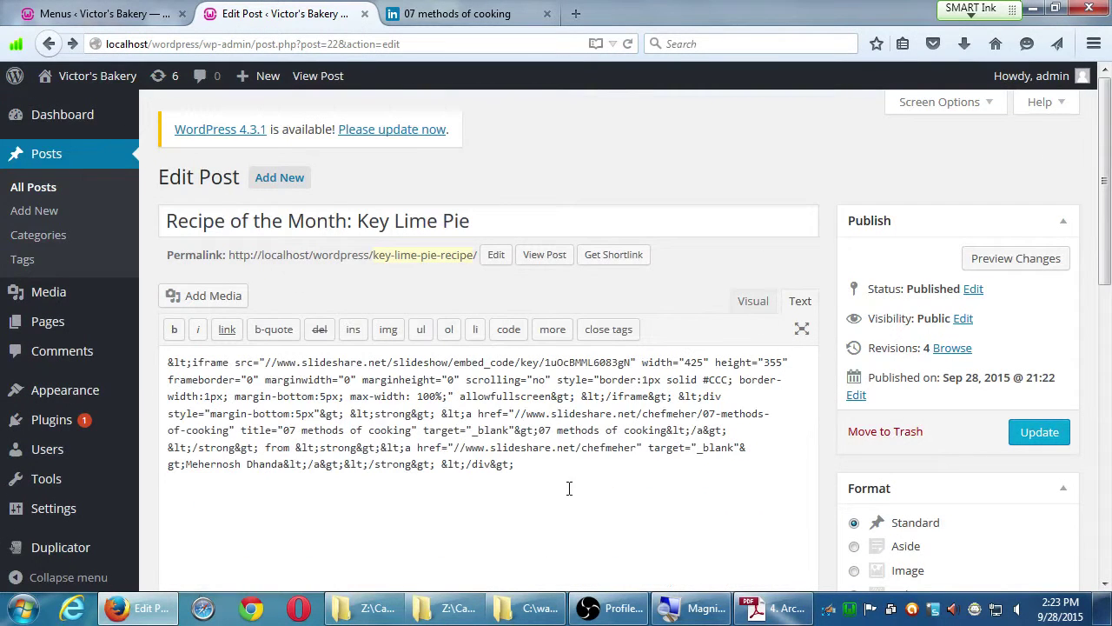
{"action": "key", "text": "ctrl+a"}
{"action": "type", "text": "<iframe src=\"//www.slideshare.net/slideshow/embed_code/key/1uOcBMML6083gN\" width=\"425\" height=\"355\" frameborder=\"0\" marginwidth=\"0\" marginheight=\"0\" scrolling=\"no\" style=\"border:1px solid #CCC; border-width:1px; margin-bottom:5px; max-width: 100%;\" allowfullscreen> </iframe> <div style=\"margin-bottom:5px\"> <strong> <a href=\"//www.slideshare.net/chefmeher/07-methods-of-cooking\" title=\"07 methods of cooking\" target=\"_blank\">07 methods of cooking</a> </strong> from <strong><a href=\"//www.slideshare.net/chefmeher\" target=\"_blank\">Mehernosh Dhanda</a></strong> </div>"}
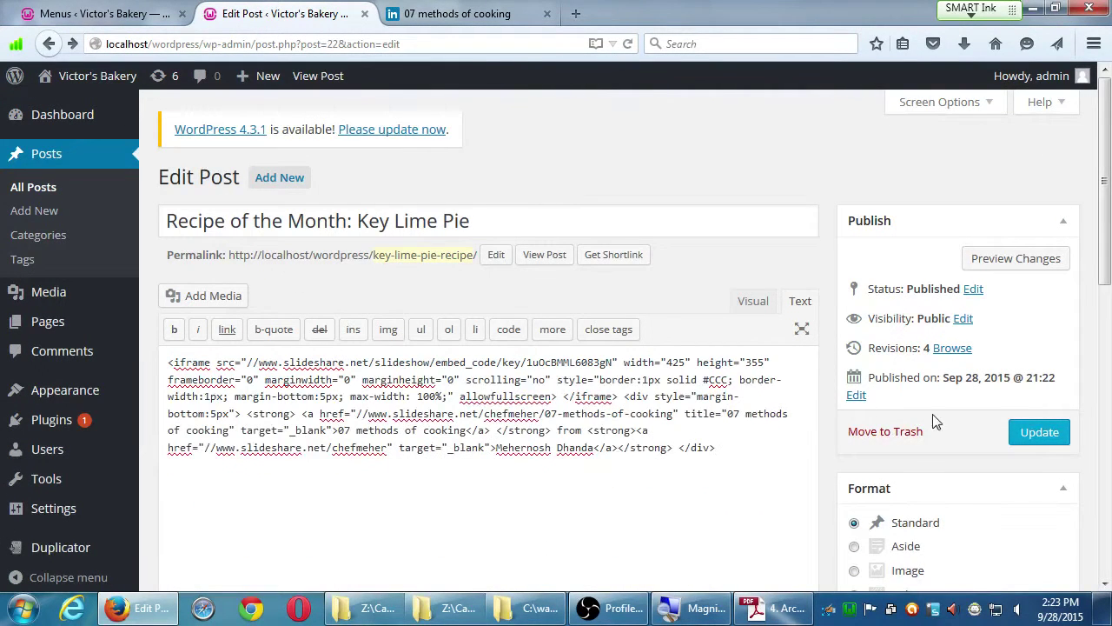
{"action": "left_click", "coordinate": [1039, 433]}
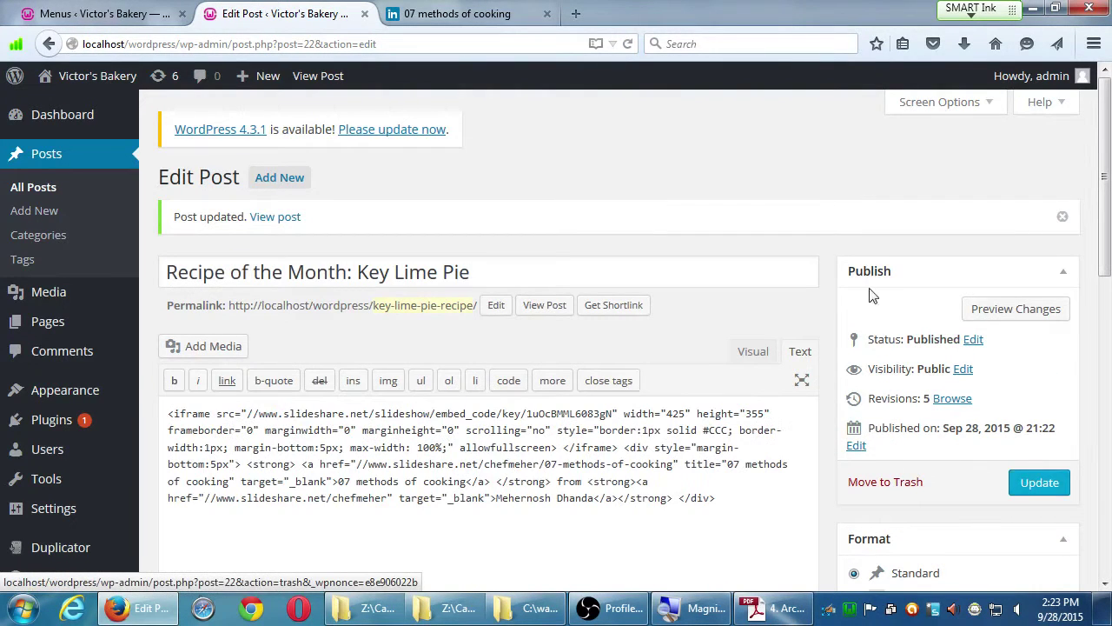
{"action": "left_click", "coordinate": [1018, 314]}
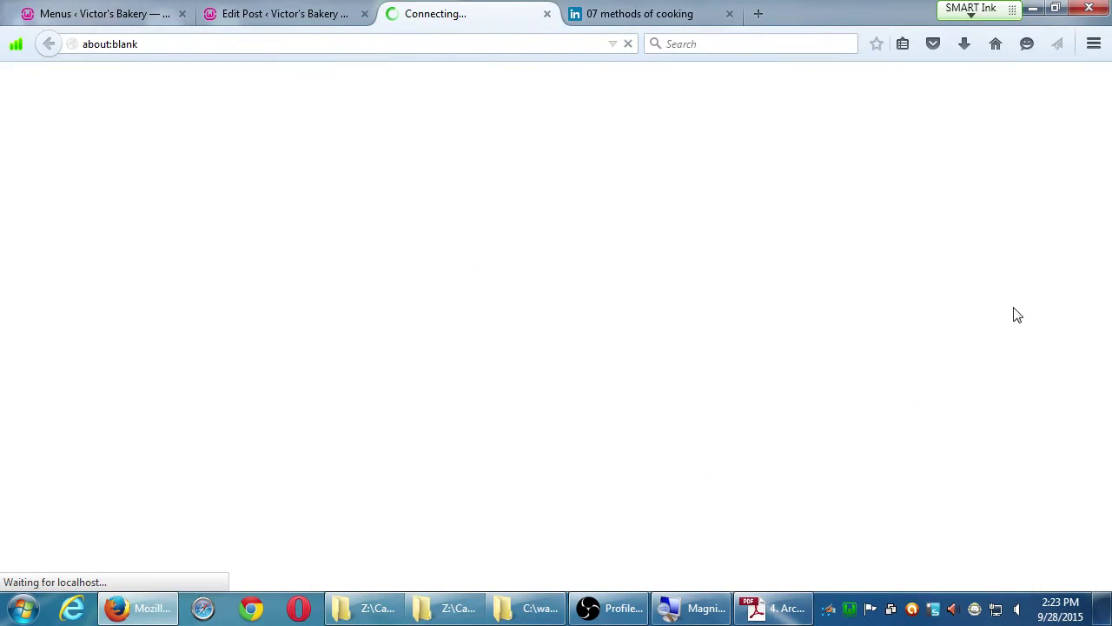
{"action": "scroll", "coordinate": [977, 376], "scroll_direction": "down", "scroll_amount": 4}
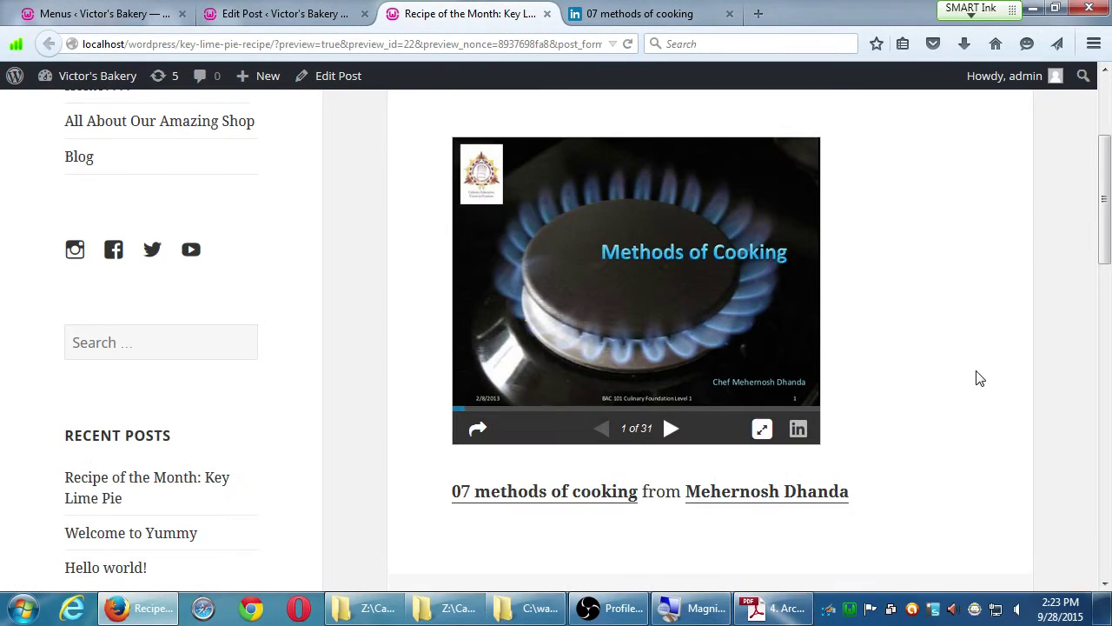
Compare the WordPress shortcode with the embed code in SlideShare's sharing options
{"action": "left_click", "coordinate": [322, 16]}
{"action": "left_click", "coordinate": [678, 19]}
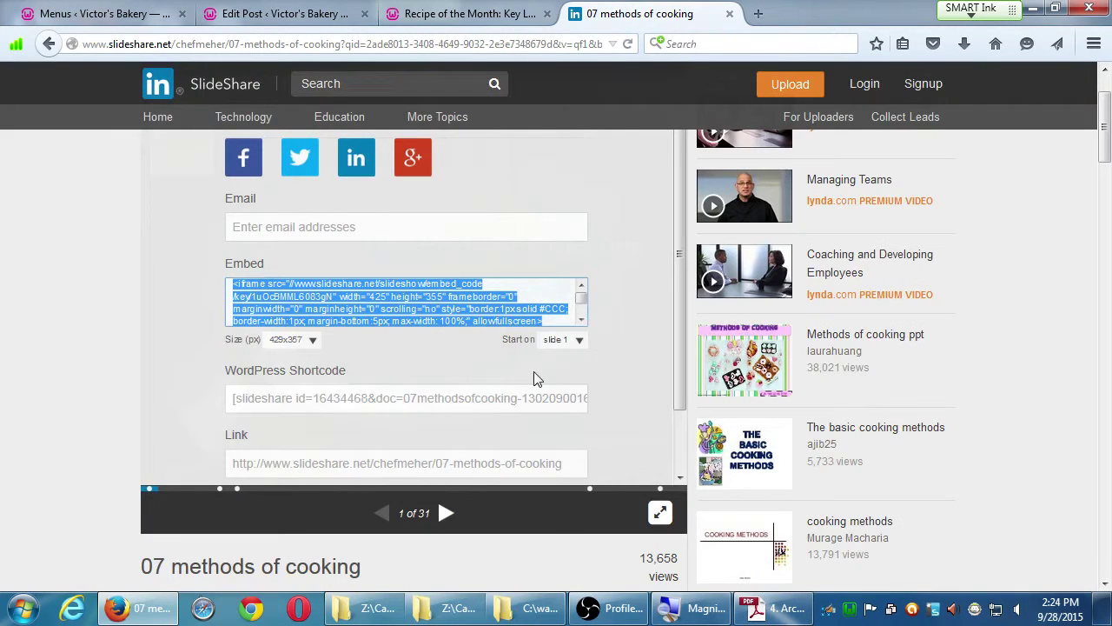
{"action": "left_click", "coordinate": [426, 402]}
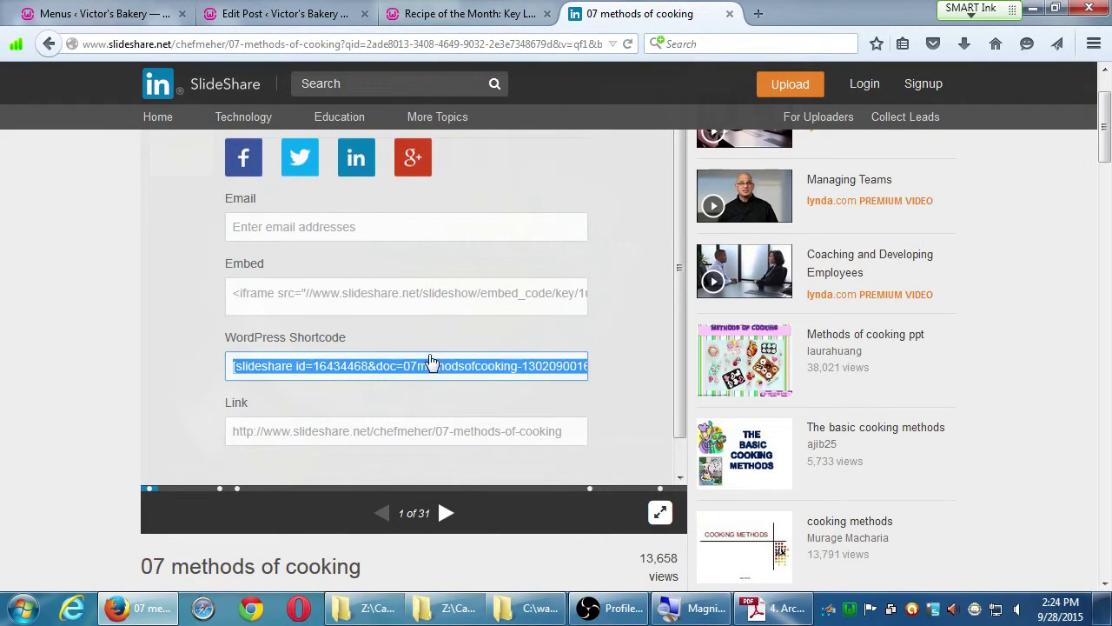
{"action": "left_click", "coordinate": [469, 304]}
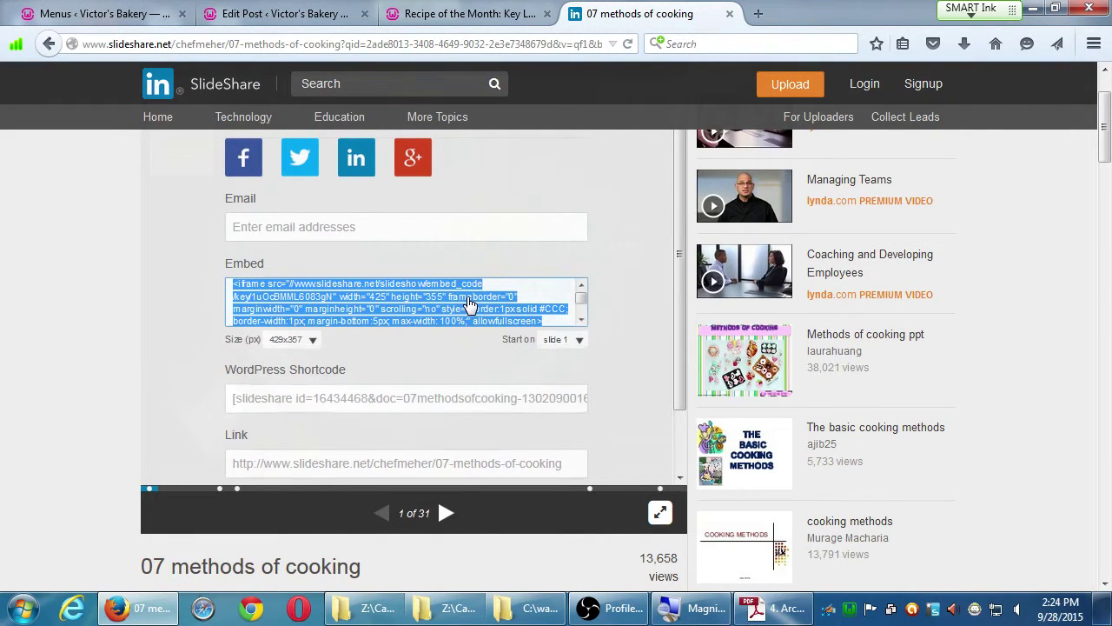
Review the post preview and advance the embedded presentation to slide 4
{"action": "left_click", "coordinate": [491, 21]}
{"action": "scroll", "coordinate": [883, 336], "scroll_direction": "up", "scroll_amount": 4}
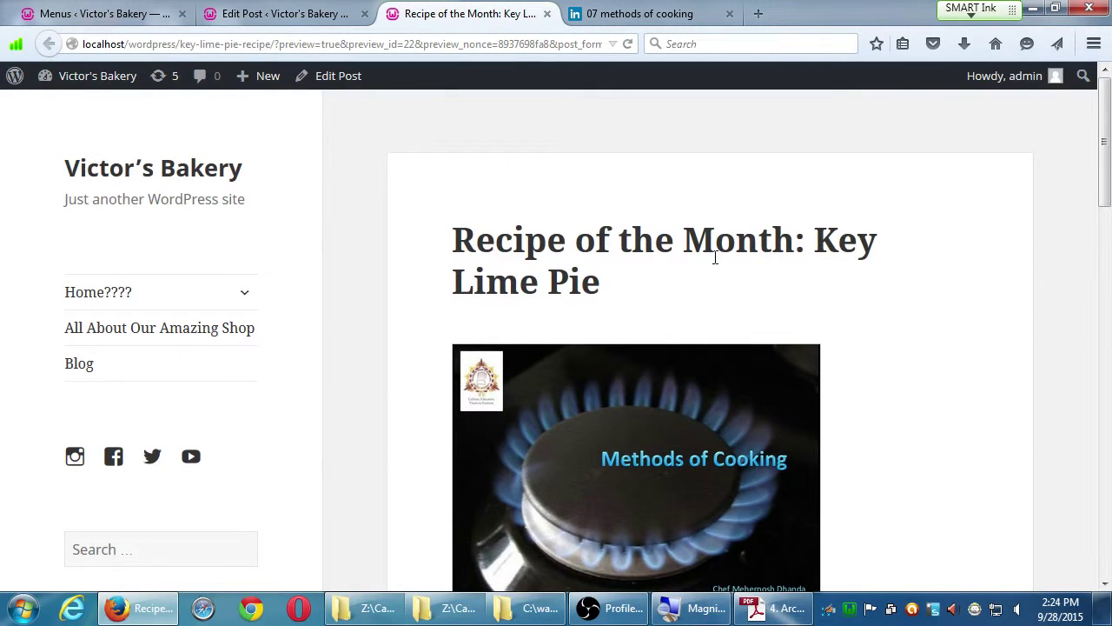
{"action": "left_click_drag", "start_coordinate": [595, 241], "coordinate": [898, 308]}
{"action": "left_click", "coordinate": [903, 309]}
{"action": "scroll", "coordinate": [826, 432], "scroll_direction": "down", "scroll_amount": 3}
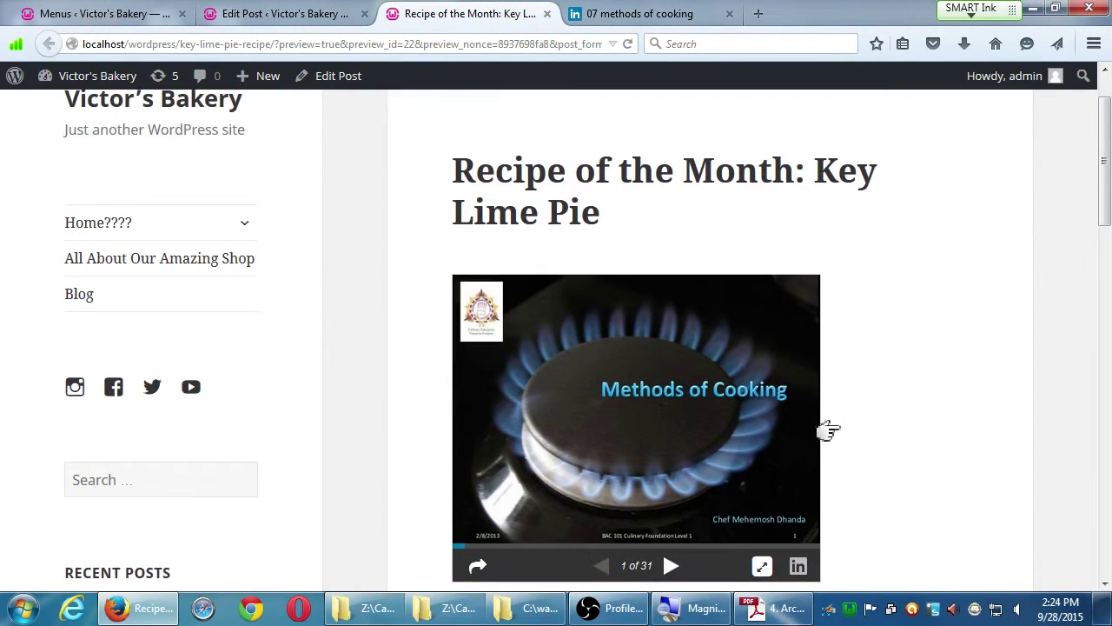
{"action": "left_click", "coordinate": [670, 474]}
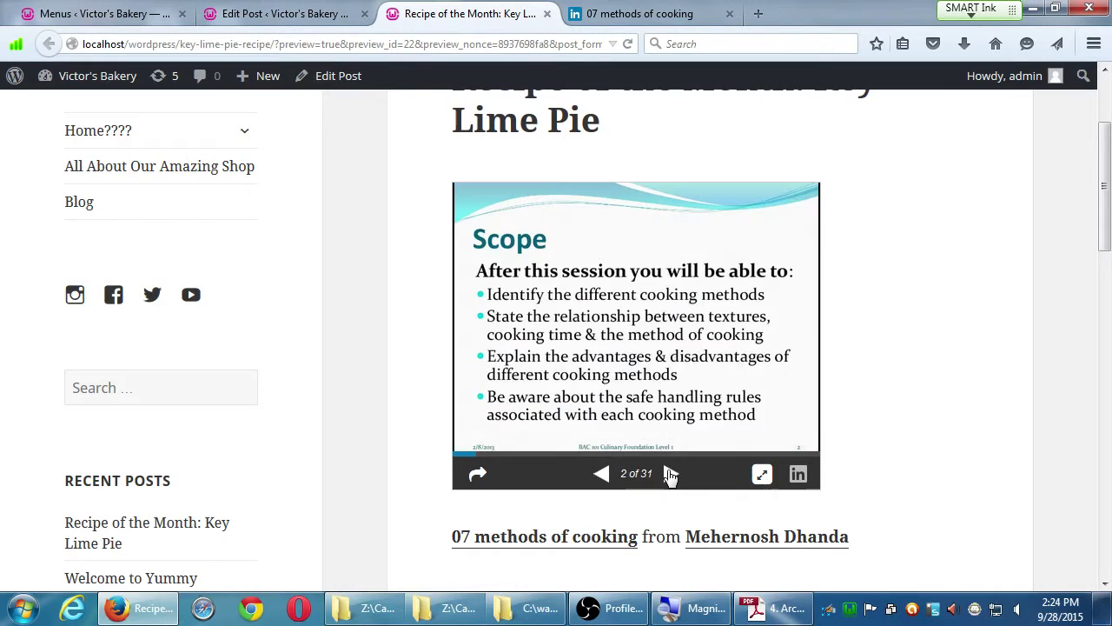
{"action": "left_click", "coordinate": [670, 474]}
{"action": "left_click", "coordinate": [669, 474]}
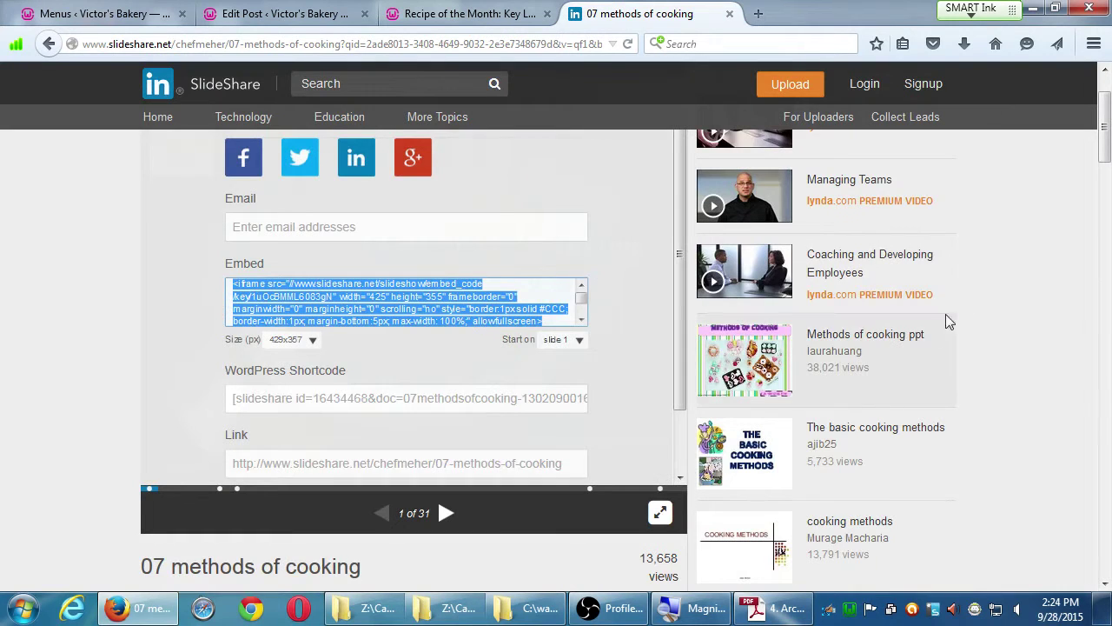
Close SlideShare's sharing options and examine the presentation's author, publication date and comments
{"action": "left_click", "coordinate": [984, 313]}
{"action": "scroll", "coordinate": [997, 370], "scroll_direction": "up", "scroll_amount": 2}
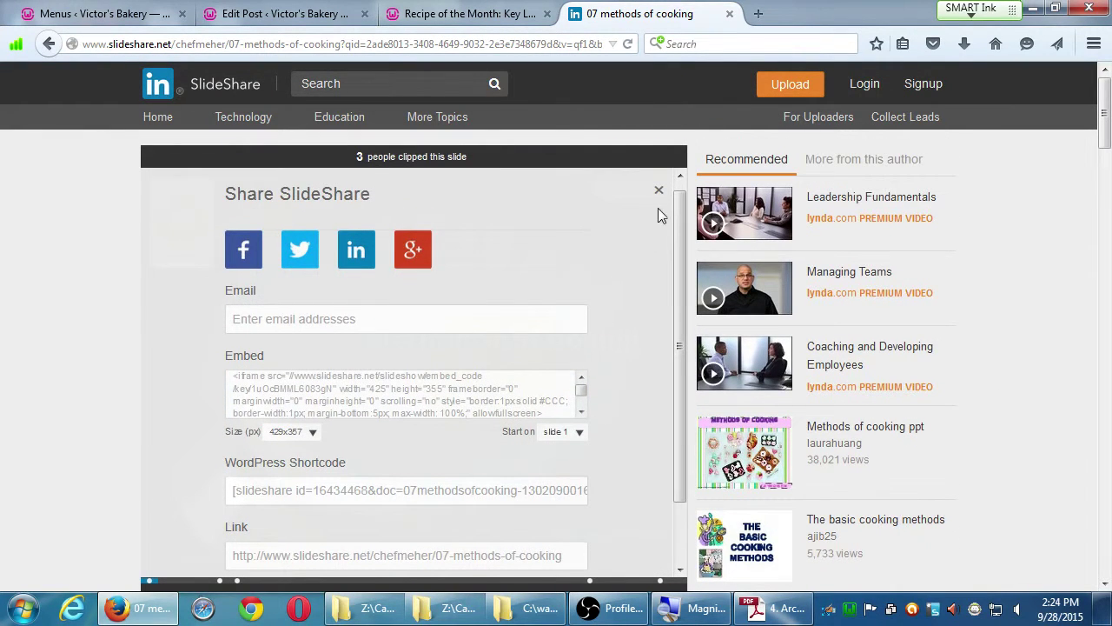
{"action": "left_click", "coordinate": [659, 190]}
{"action": "scroll", "coordinate": [280, 456], "scroll_direction": "down", "scroll_amount": 3}
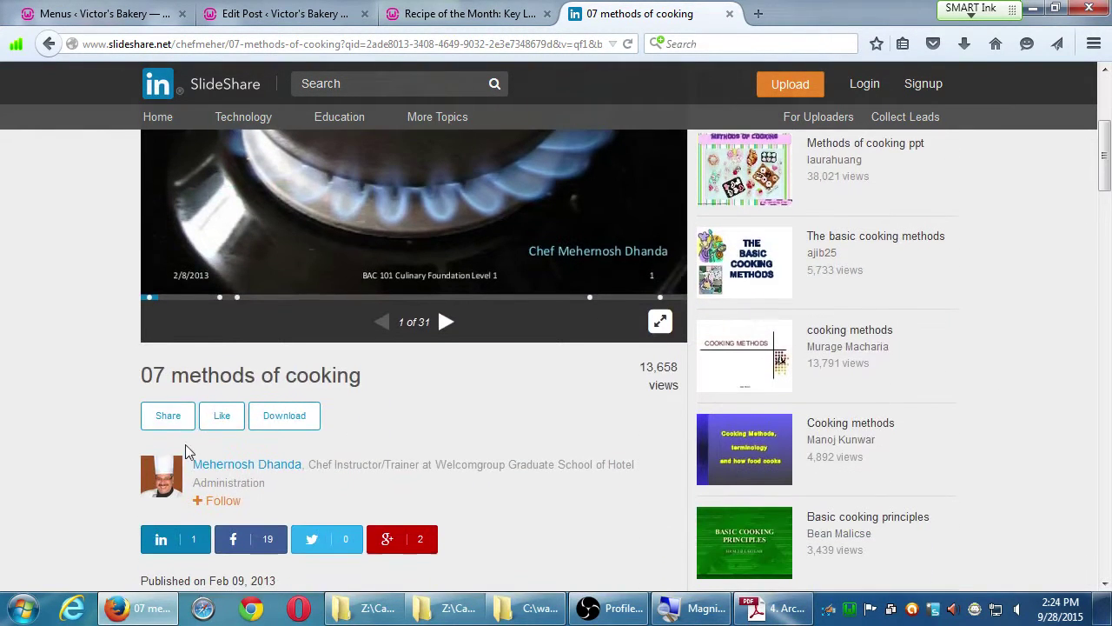
{"action": "left_click_drag", "start_coordinate": [329, 464], "coordinate": [438, 464]}
{"action": "scroll", "coordinate": [438, 464], "scroll_direction": "down", "scroll_amount": 2}
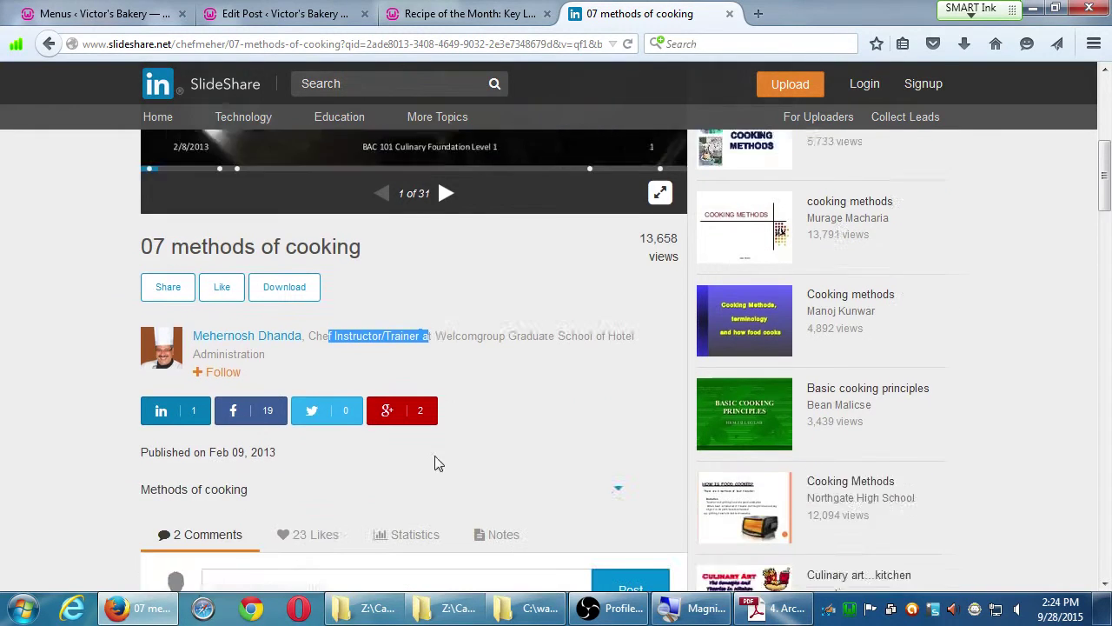
{"action": "scroll", "coordinate": [438, 464], "scroll_direction": "down", "scroll_amount": 1}
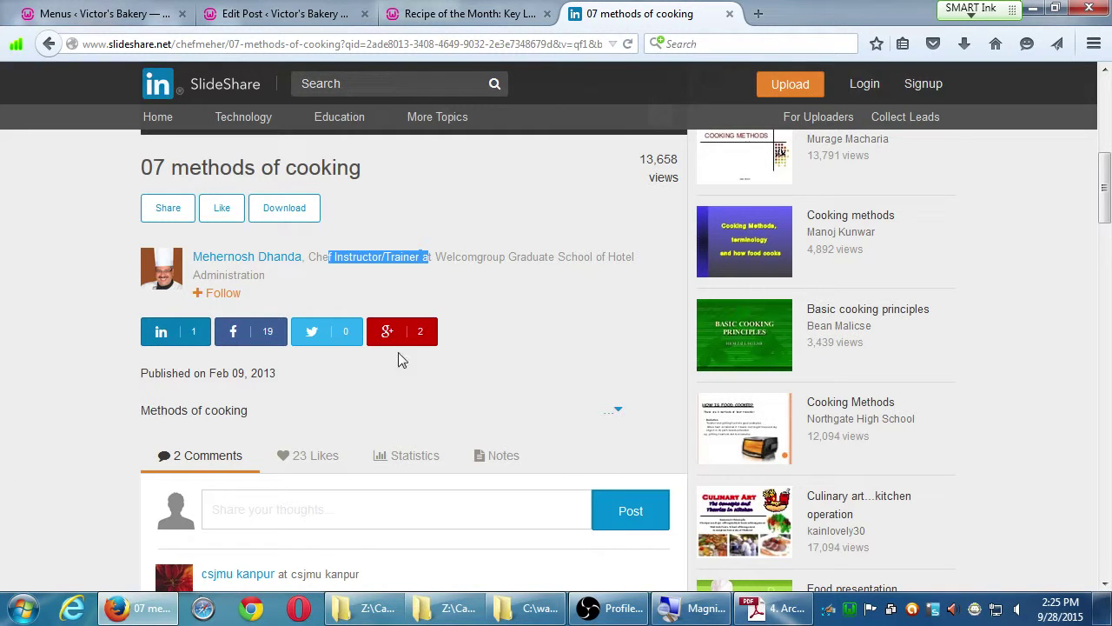
{"action": "left_click", "coordinate": [468, 255]}
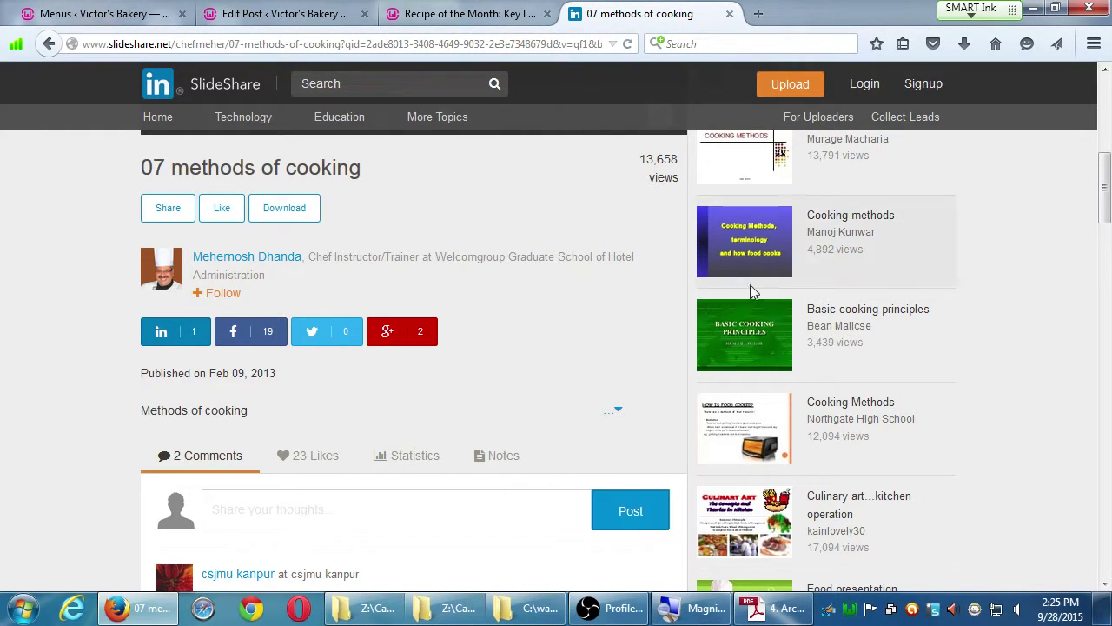
Check the embedded presentation and its attribution line in the post preview against the SlideShare page
{"action": "left_click", "coordinate": [465, 13]}
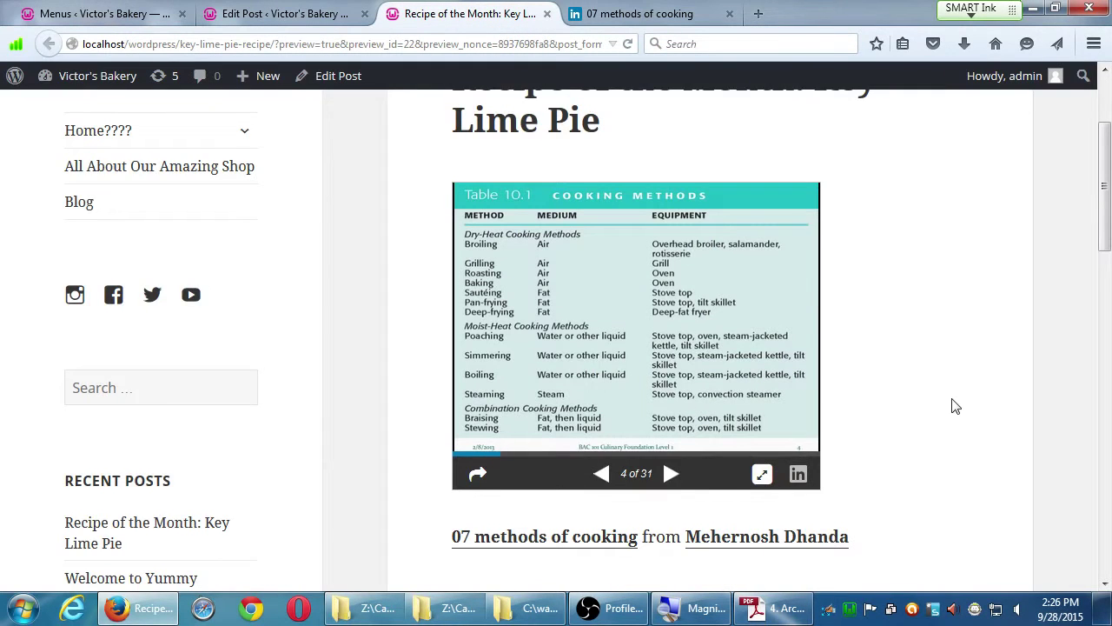
{"action": "scroll", "coordinate": [953, 404], "scroll_direction": "down", "scroll_amount": 2}
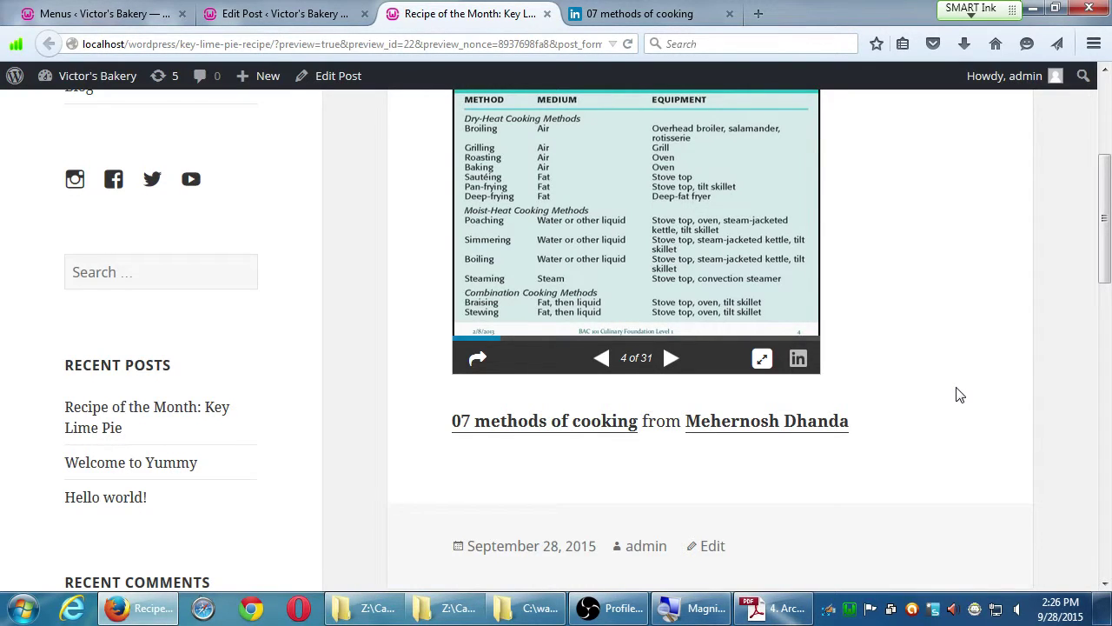
{"action": "scroll", "coordinate": [1015, 374], "scroll_direction": "up", "scroll_amount": 3}
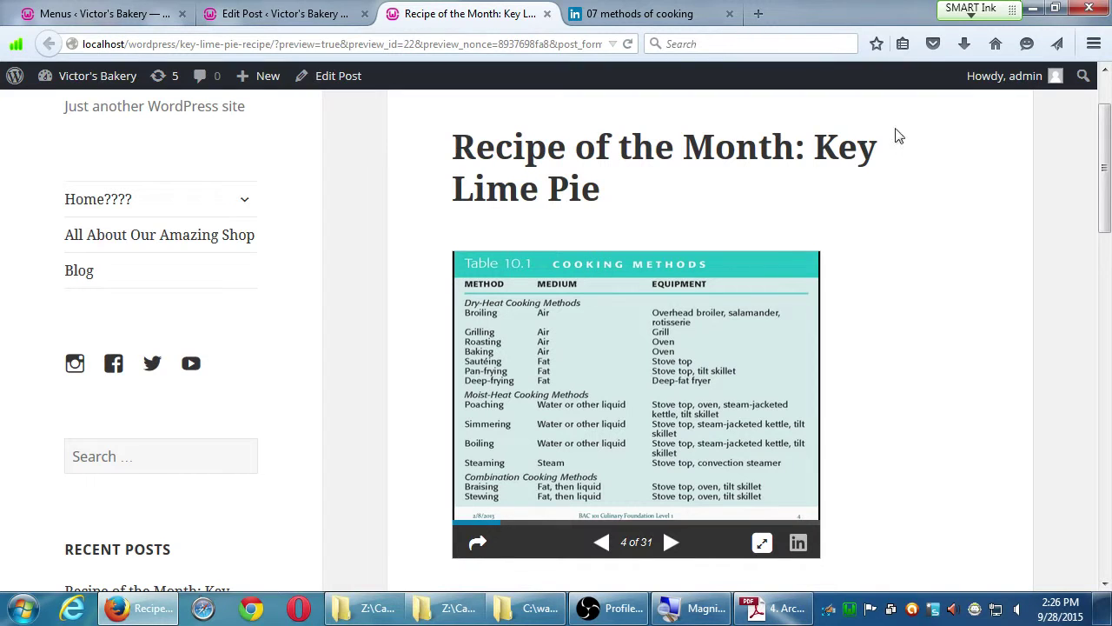
{"action": "left_click", "coordinate": [603, 19]}
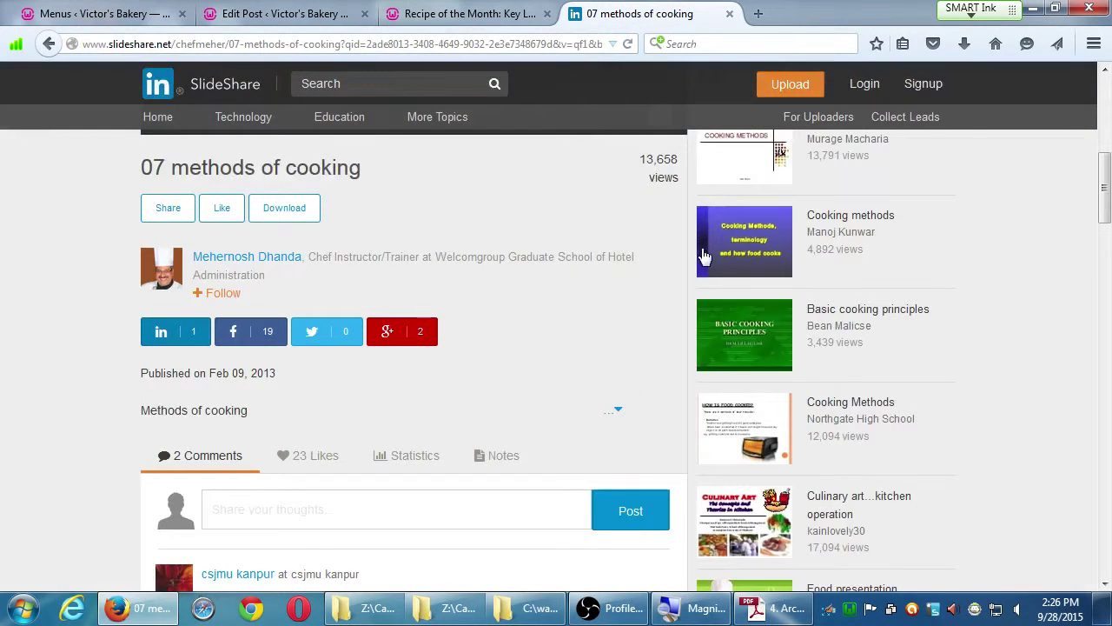
{"action": "scroll", "coordinate": [651, 377], "scroll_direction": "up", "scroll_amount": 3}
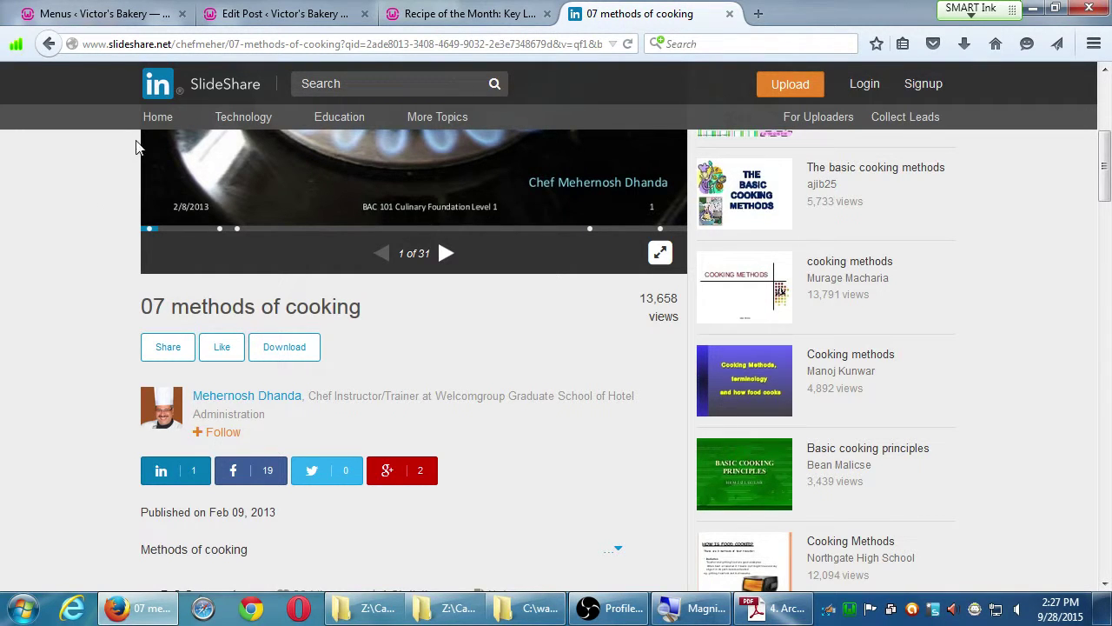
{"action": "left_click", "coordinate": [448, 17]}
{"action": "scroll", "coordinate": [842, 371], "scroll_direction": "down", "scroll_amount": 4}
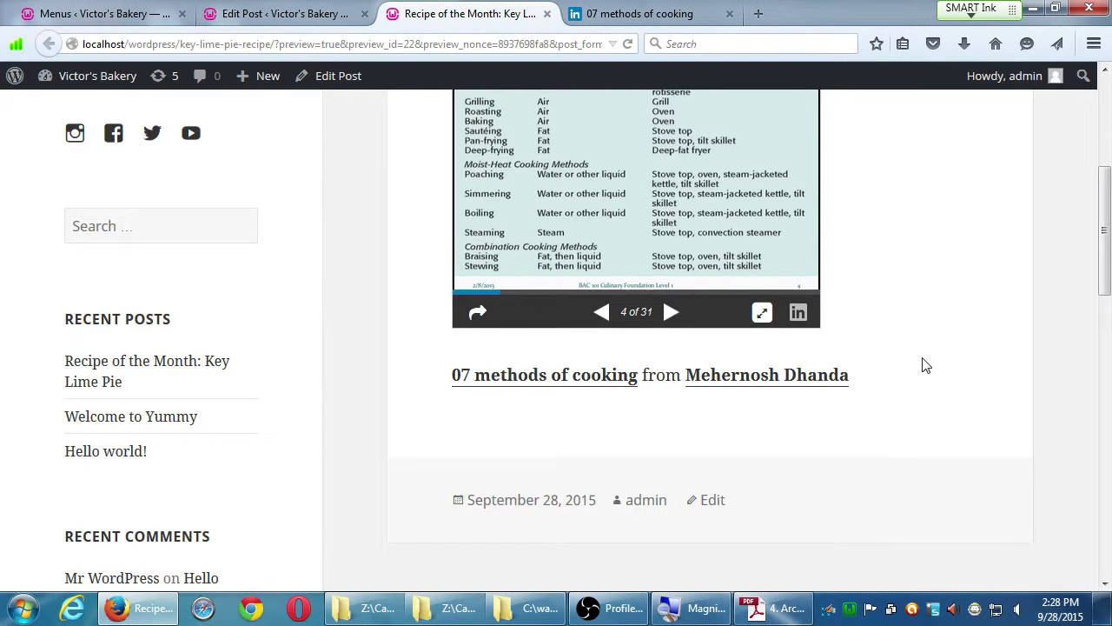
Open lynda.com in a new tab to view its home page, and return to the post preview
{"action": "key", "text": "ctrl+t"}
{"action": "type", "text": "lynda.com"}
{"action": "key", "text": "Return"}
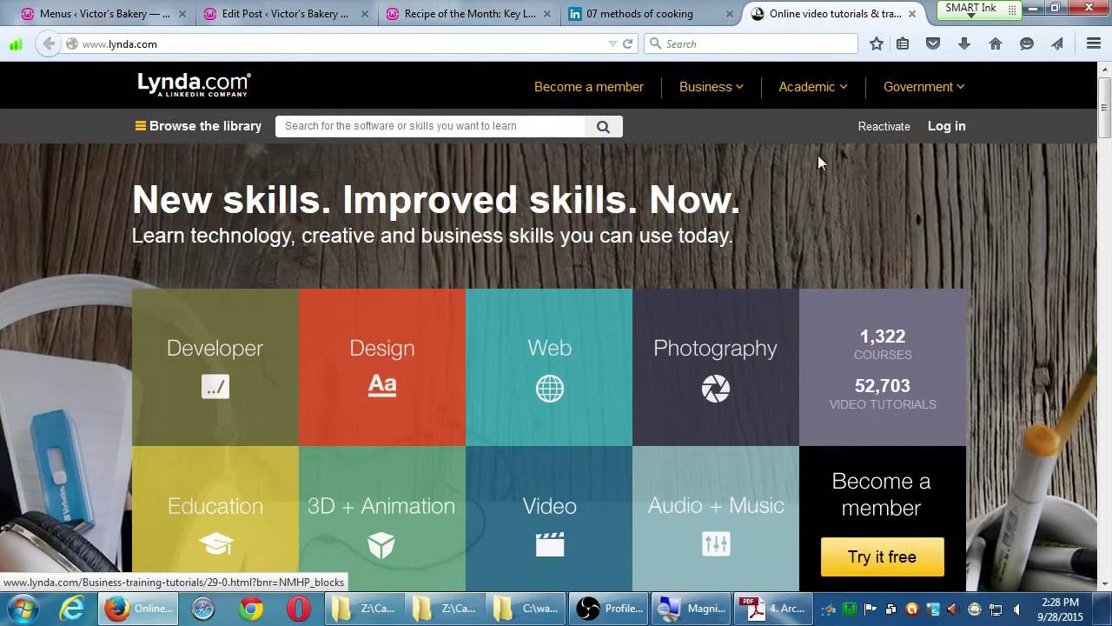
{"action": "left_click", "coordinate": [660, 14]}
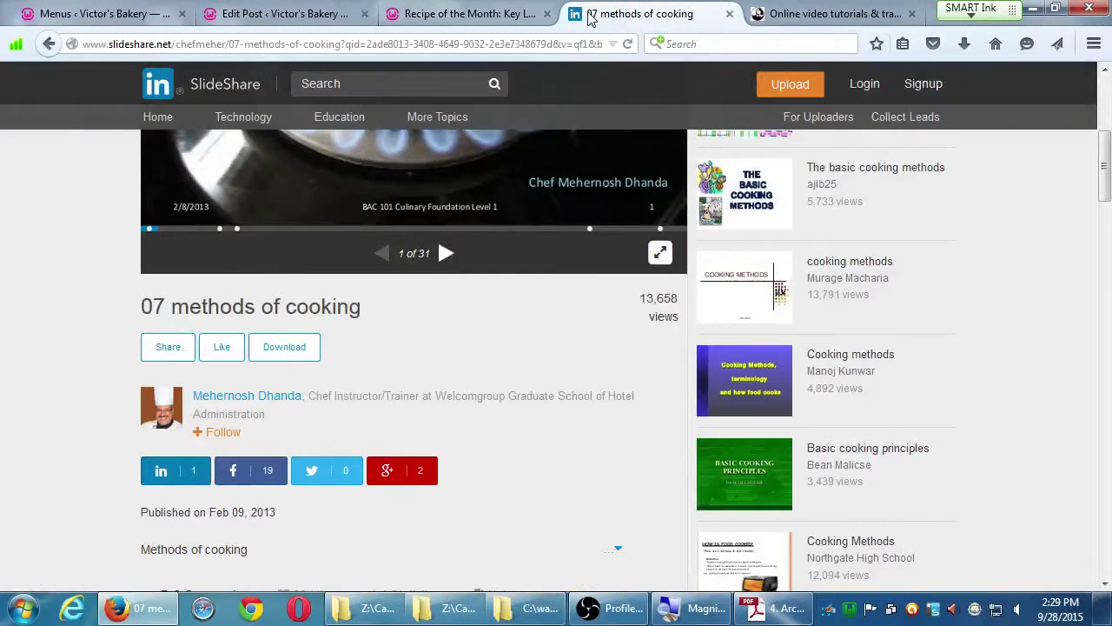
{"action": "left_click", "coordinate": [469, 15]}
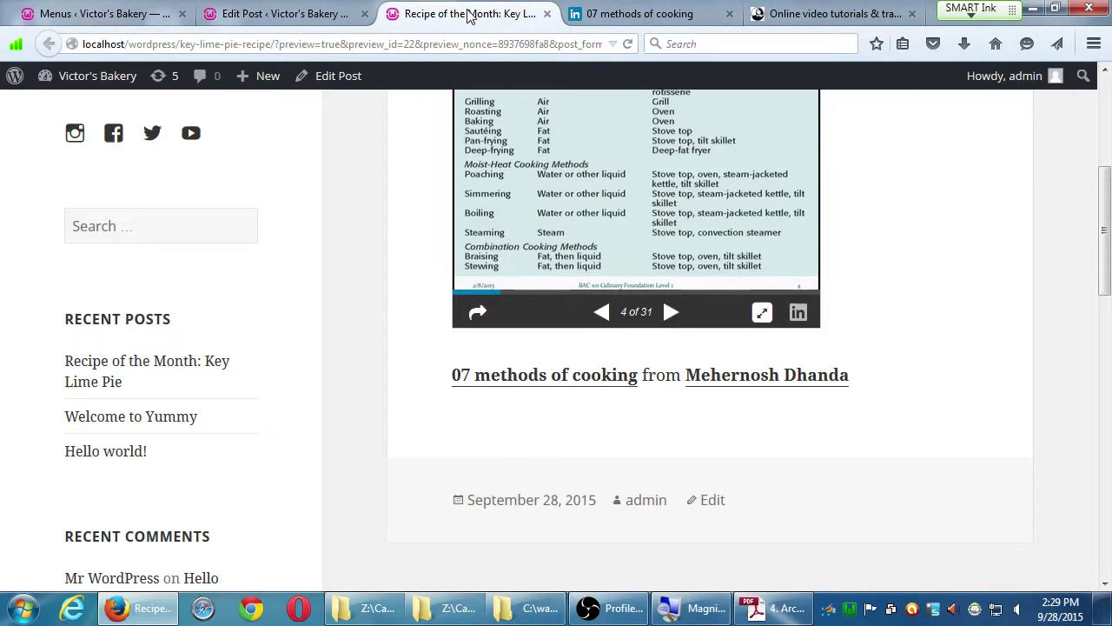
Return to the Key Lime Pie post's editor and update the post with the embed code
{"action": "left_click", "coordinate": [299, 15]}
{"action": "scroll", "coordinate": [844, 338], "scroll_direction": "down", "scroll_amount": 1}
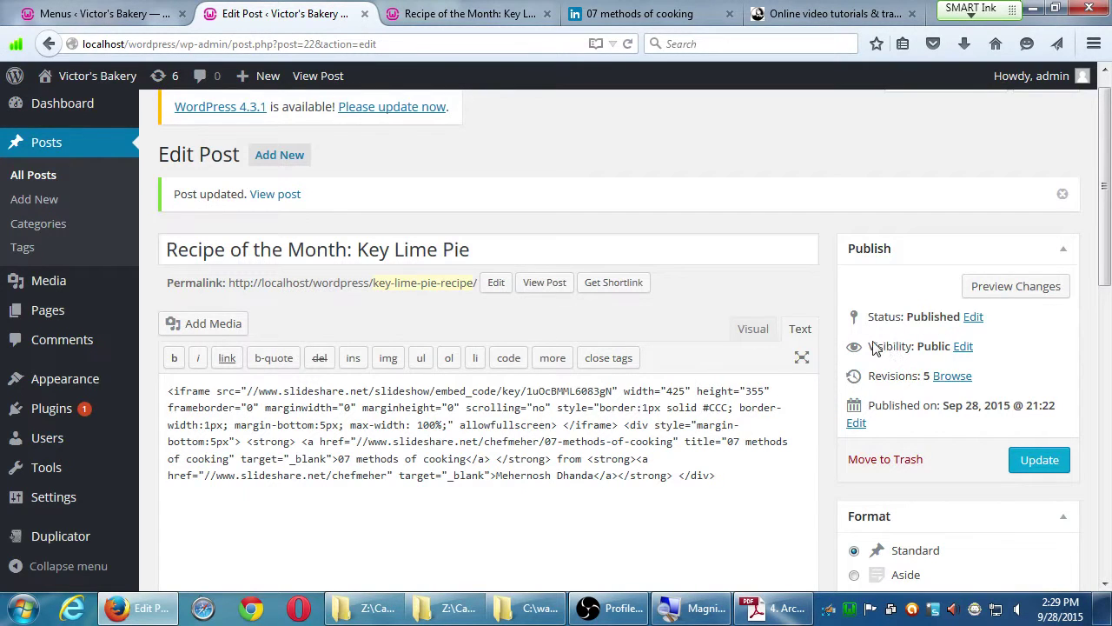
{"action": "left_click", "coordinate": [1025, 464]}
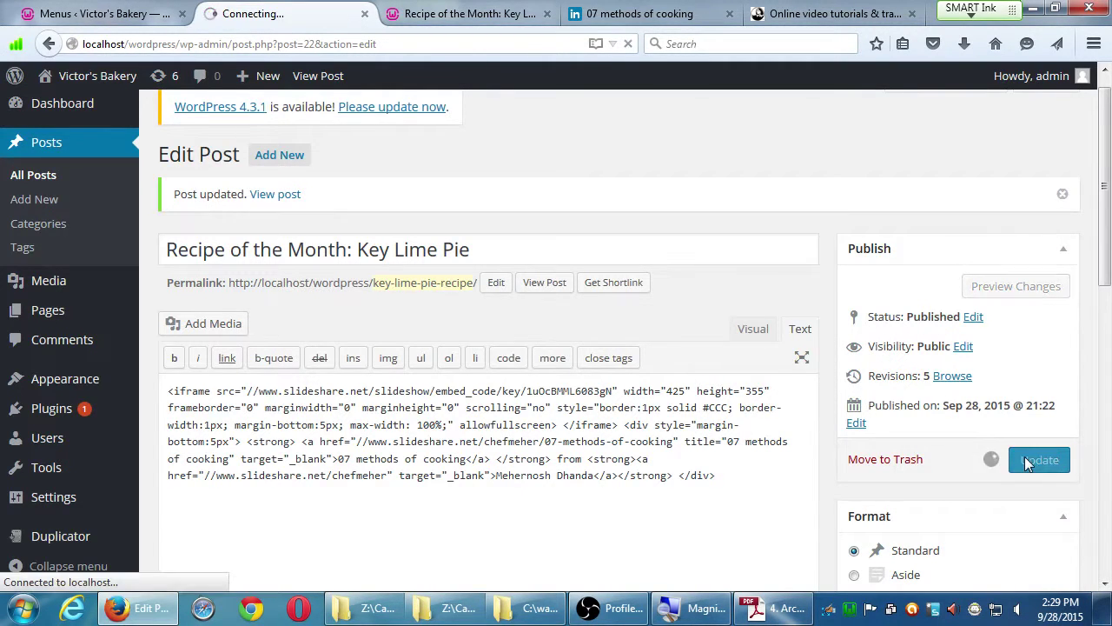